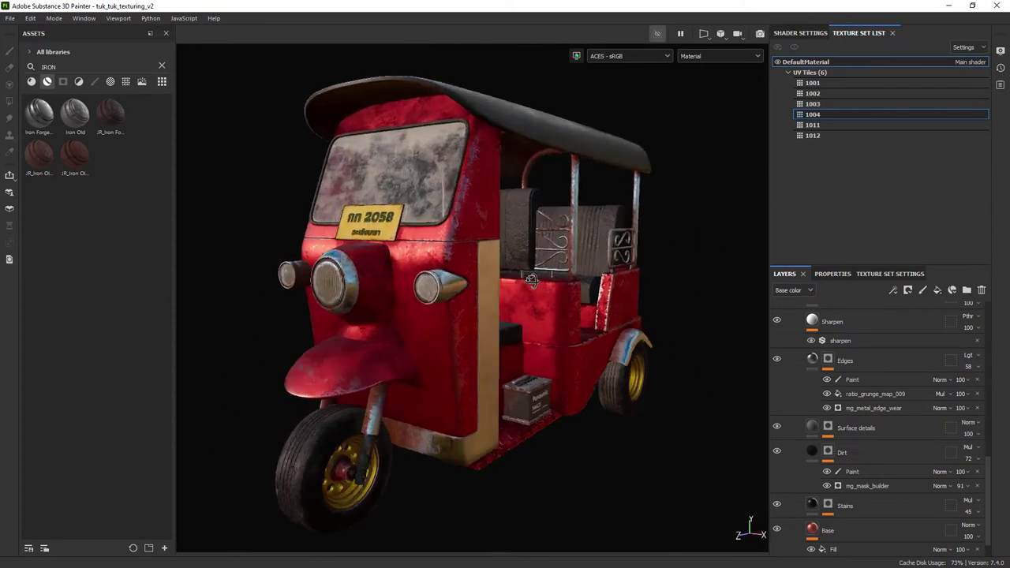
right_click_drag(522, 288, 534, 288, "alt")
mouse_move(534, 289)
left_mouse_down("alt")
mouse_move(553, 286)
mouse_move(541, 293)
mouse_move(539, 280)
mouse_move(572, 284)
mouse_move(548, 288)
mouse_move(529, 272)
mouse_move(532, 298)
mouse_move(565, 285)
mouse_move(538, 293)
mouse_move(554, 295)
left_mouse_up("alt")
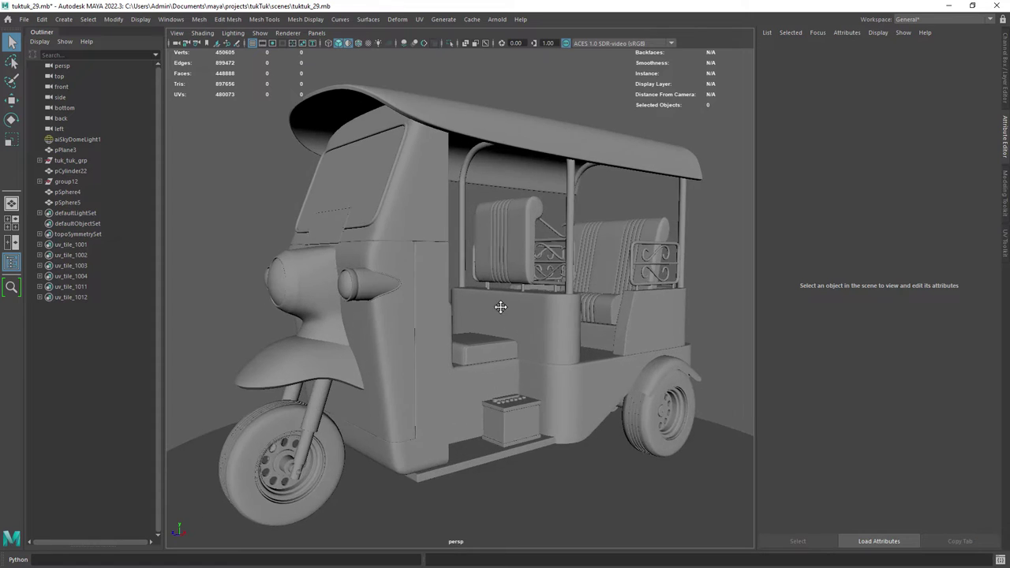
Step: Switch to Maya and inspect the tuk-tuk's separate parts, including the front panel, rear wheel, seat ironwork and roof
mouse_move(490, 292)
left_mouse_down("alt")
mouse_move(498, 297)
mouse_move(484, 291)
left_mouse_up("alt")
left_click(409, 311)
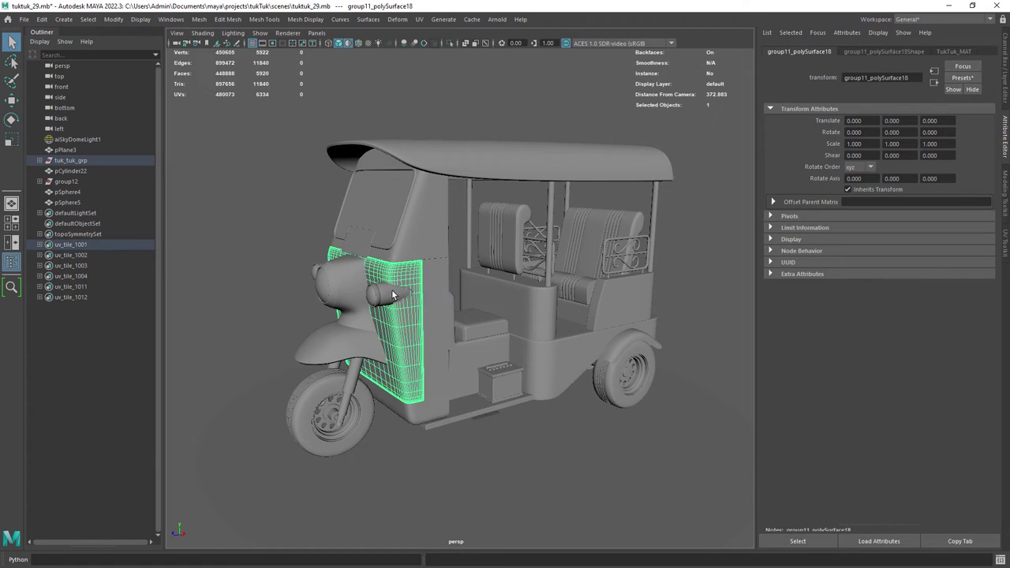
scroll(419, 352, "down", 3)
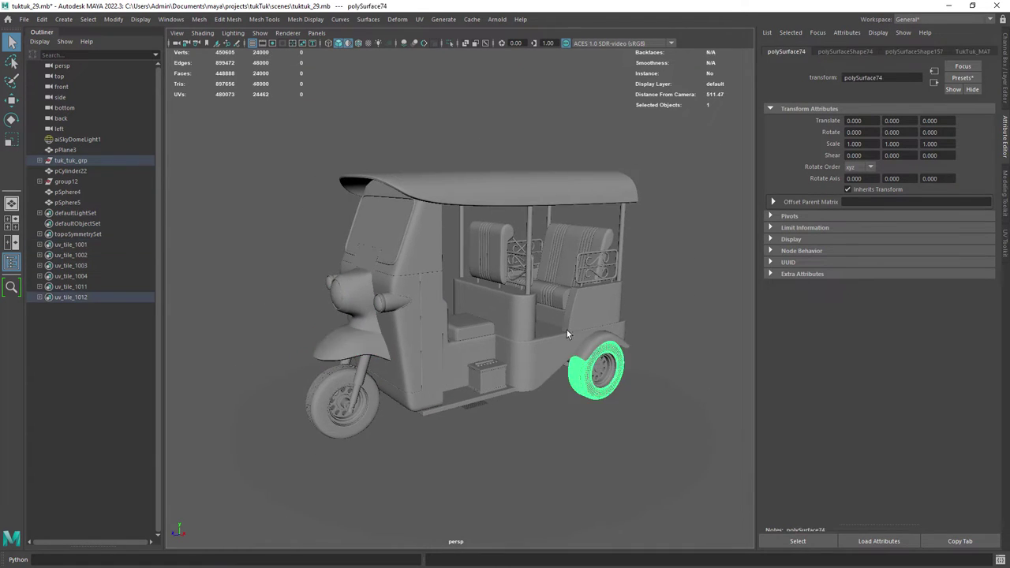
scroll(541, 254, "up", 5)
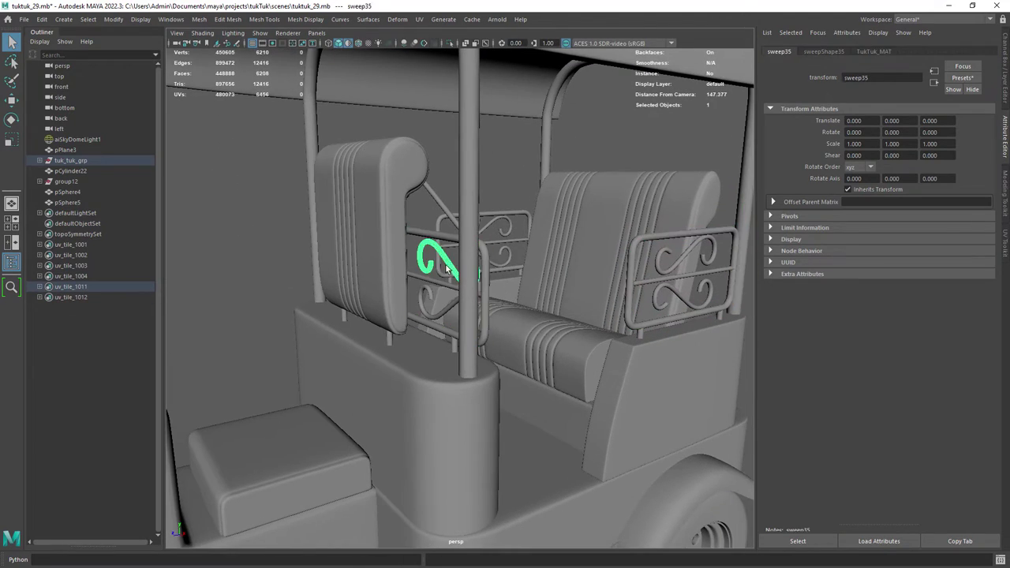
left_click(404, 273)
left_click(398, 337)
scroll(398, 338, "down", 5)
left_click(446, 215)
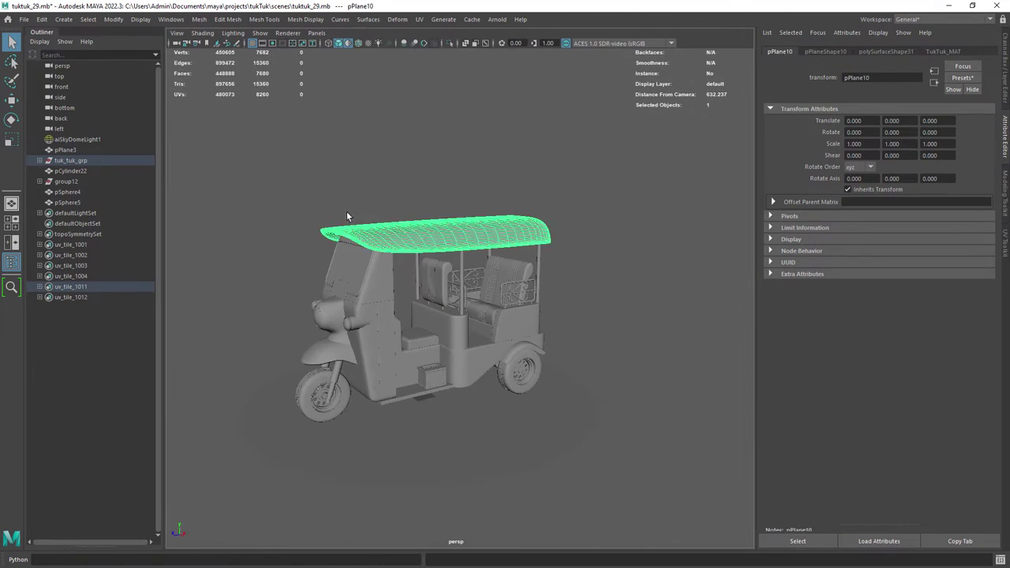
left_click(377, 199)
Step: Display the wireframe over the shaded tuk-tuk and examine its mesh topology
left_click(357, 44)
scroll(393, 275, "up", 3)
left_click_drag(393, 276, 421, 240, "alt")
scroll(421, 240, "up", 1)
middle_click_drag(422, 246, 423, 269, "alt")
scroll(423, 269, "down", 5)
Step: Show the UV editor beside the perspective view and select the objects of the UV tile sets from uv_tile_1001 to uv_tile_1012
left_click(317, 32)
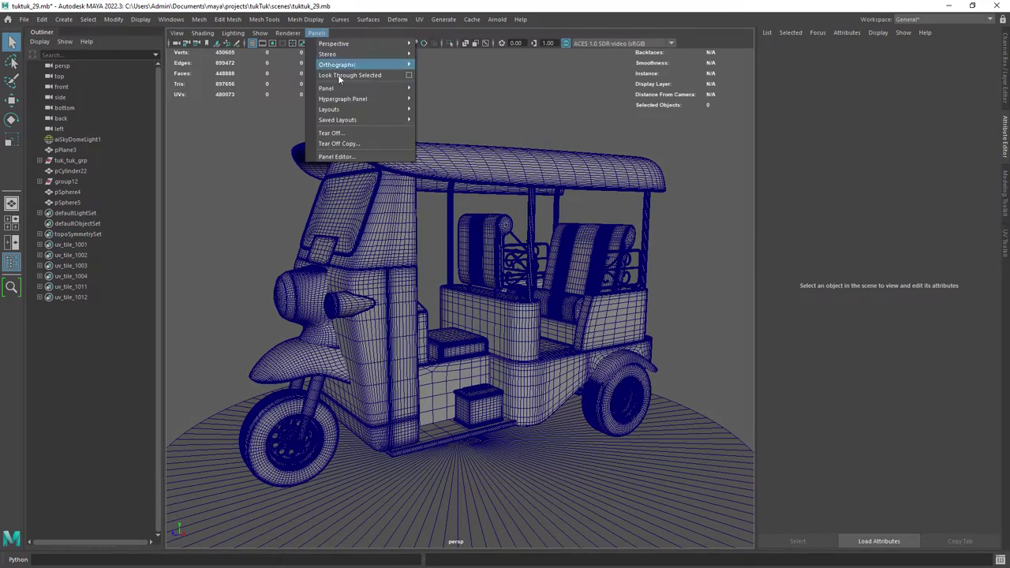
mouse_move(352, 89)
left_click(470, 120)
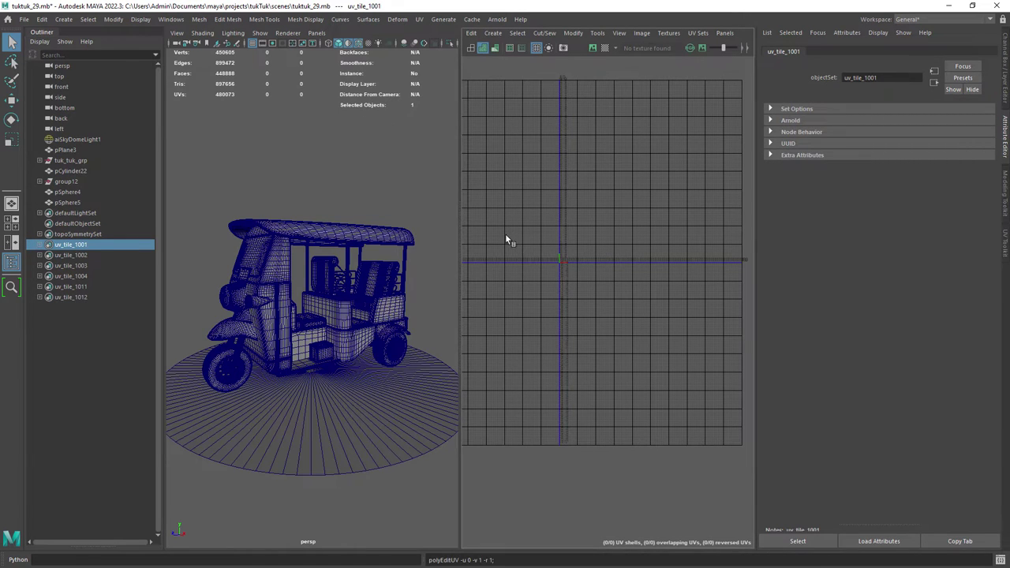
scroll(385, 289, "up", 3)
right_click_drag(385, 289, 379, 283, "alt")
key("Down")
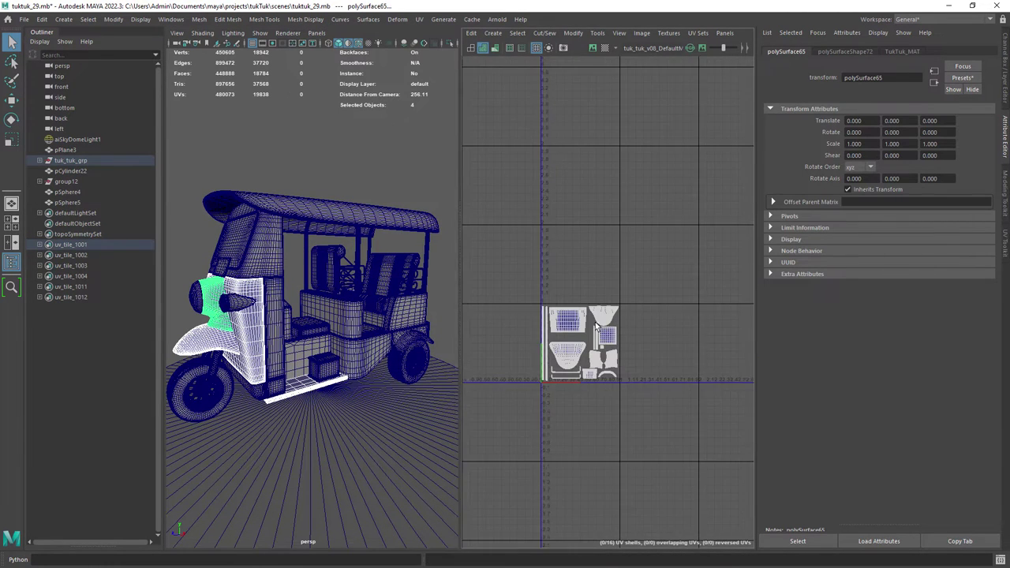
left_click(87, 246)
key("Down")
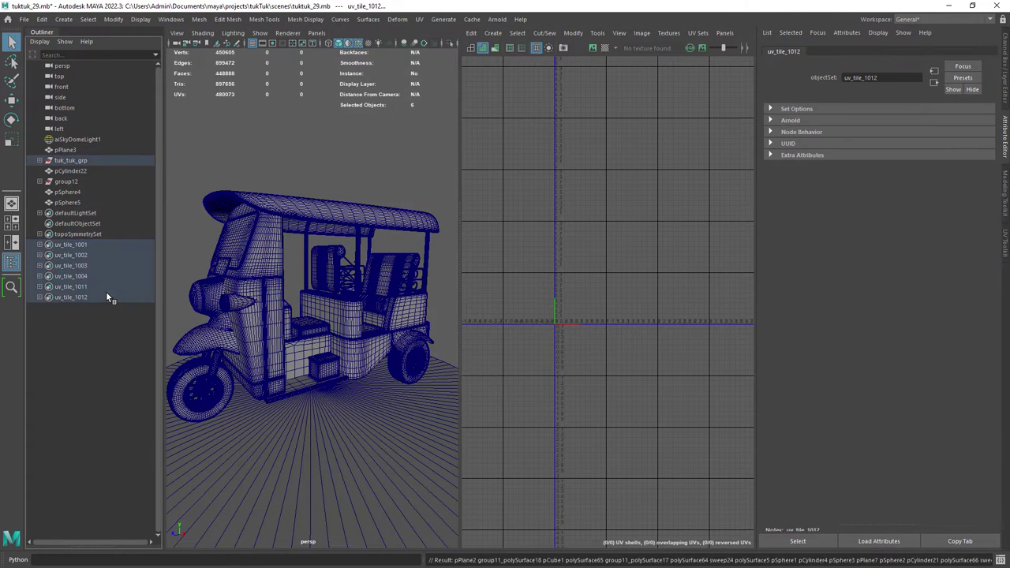
Step: Enlarge the UV editor and examine how the UV shells are distributed across the six UV tiles
key("space")
right_click_drag(510, 290, 568, 290, "alt")
middle_click_drag(568, 290, 471, 294, "alt")
right_click_drag(470, 294, 508, 285, "alt")
middle_click_drag(508, 284, 494, 325, "alt")
right_click_drag(545, 316, 525, 312, "alt")
middle_click_drag(540, 312, 507, 311, "alt")
mouse_move(507, 311)
right_mouse_down("alt")
mouse_move(472, 311)
mouse_move(495, 316)
right_mouse_up("alt")
middle_click_drag(476, 337, 490, 343, "alt")
right_click_drag(474, 316, 453, 309, "alt")
middle_click_drag(427, 306, 445, 309, "alt")
mouse_move(445, 309)
right_mouse_down("alt")
mouse_move(458, 309)
mouse_move(442, 306)
right_mouse_up("alt")
middle_click_drag(459, 303, 442, 314, "alt")
right_click_drag(442, 314, 460, 315, "alt")
middle_click_drag(460, 315, 460, 300, "alt")
right_click_drag(473, 302, 458, 270, "alt")
key("space")
Step: Enlarge the perspective view and examine the tuk-tuk model from several angles
key("space")
left_click(453, 265)
left_click_drag(458, 270, 467, 268, "alt")
right_click_drag(466, 268, 483, 294, "alt")
left_click_drag(470, 316, 481, 312, "alt")
right_click_drag(481, 311, 461, 296, "alt")
left_click_drag(462, 296, 461, 285, "alt")
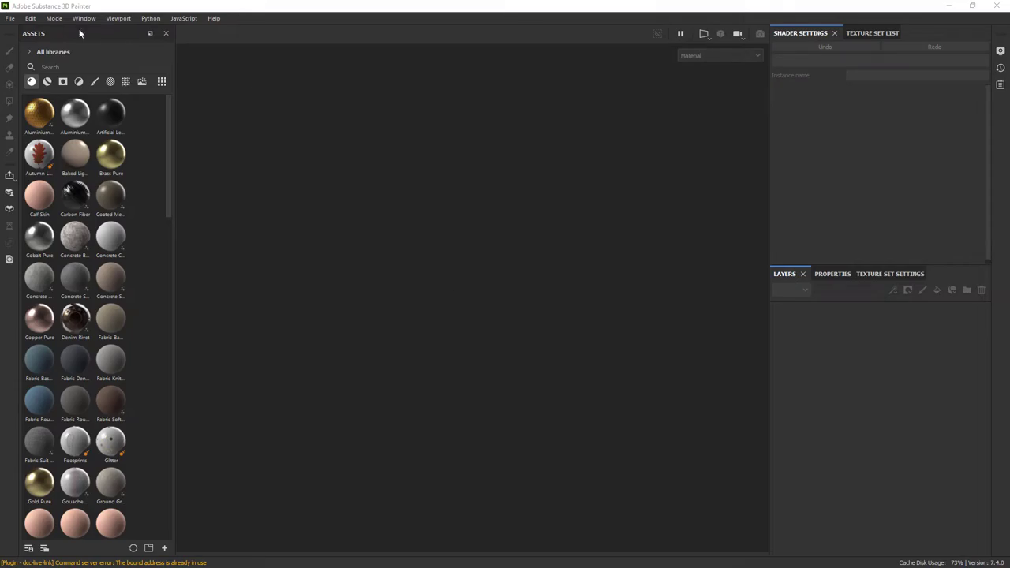
Step: Switch to Substance 3D Painter and set up a new ASM - PBR Metallic Roughness project at 4096 resolution with tuk_tuk_v08.obj
left_click(10, 19)
left_click(27, 32)
left_click(543, 153)
left_click(541, 154)
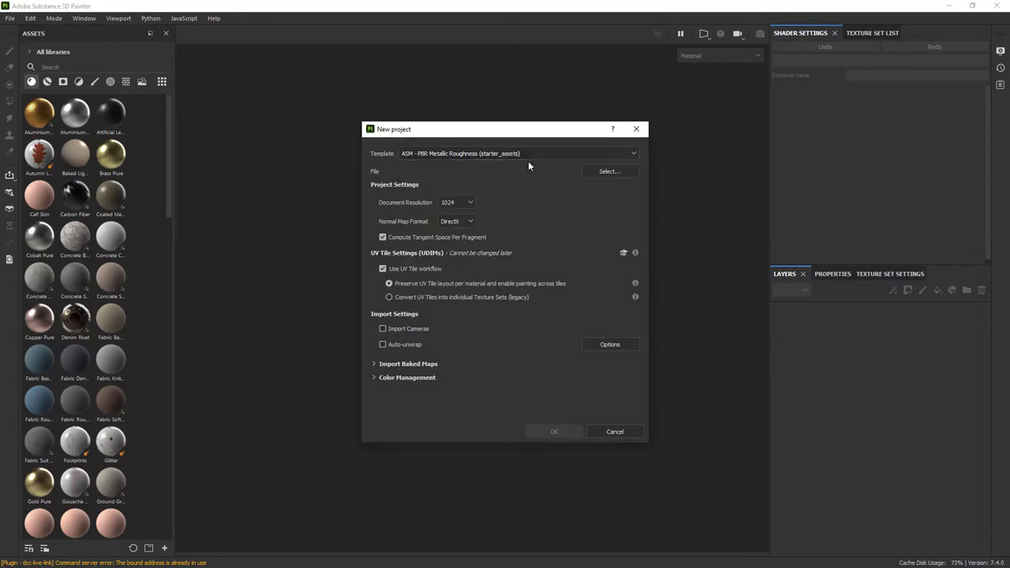
left_click(458, 202)
left_click(608, 172)
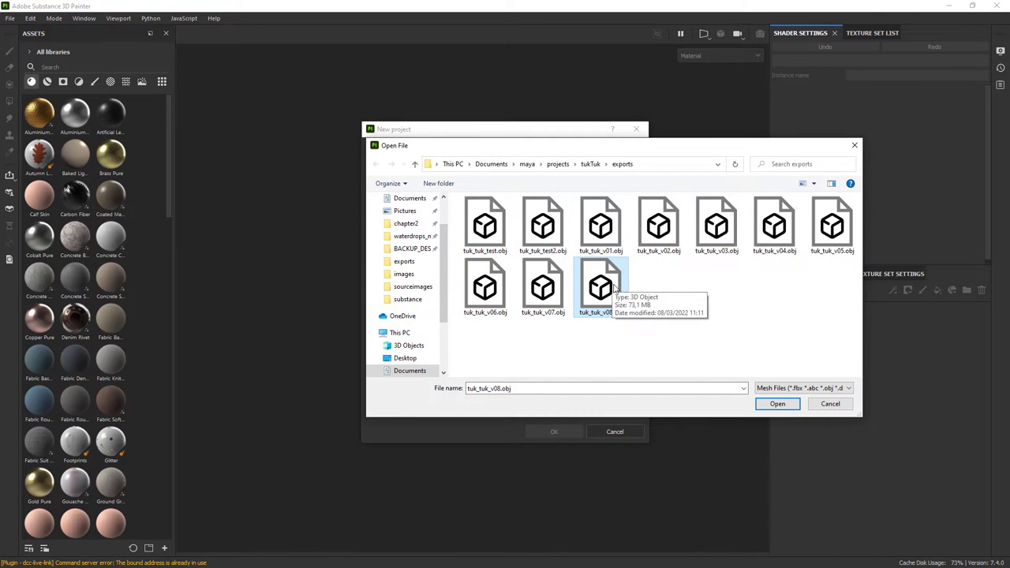
double_click(619, 288)
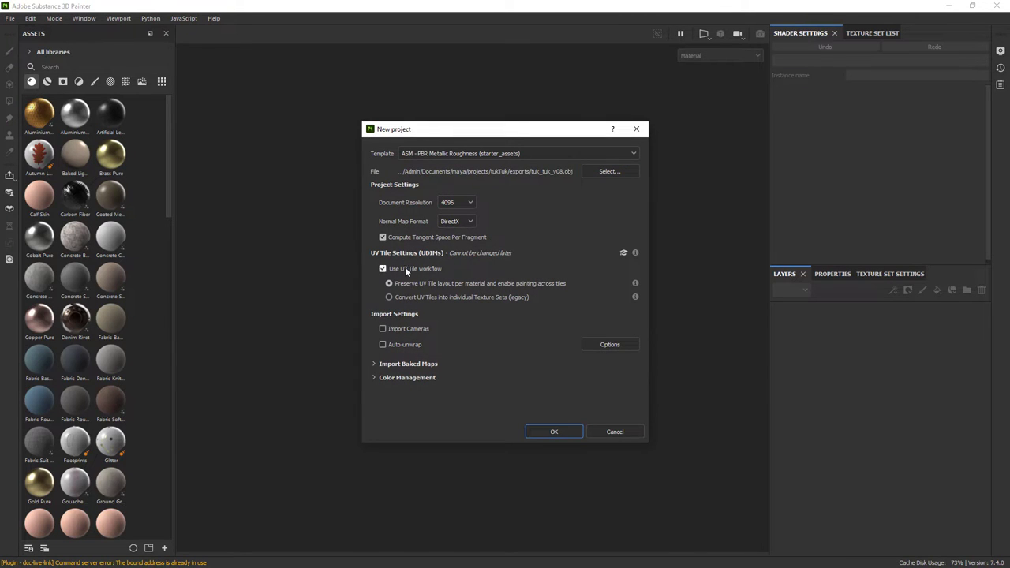
Step: Set the project's color management to OpenColorIO and create the project
left_click(406, 378)
scroll(641, 350, "down", 2)
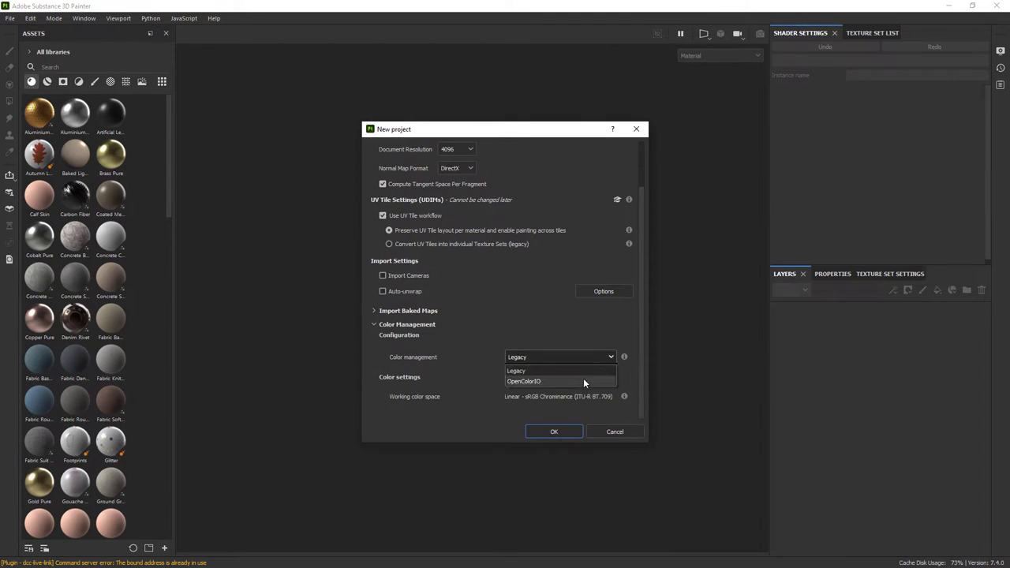
scroll(636, 332, "down", 6)
scroll(642, 237, "up", 9)
left_click(554, 430)
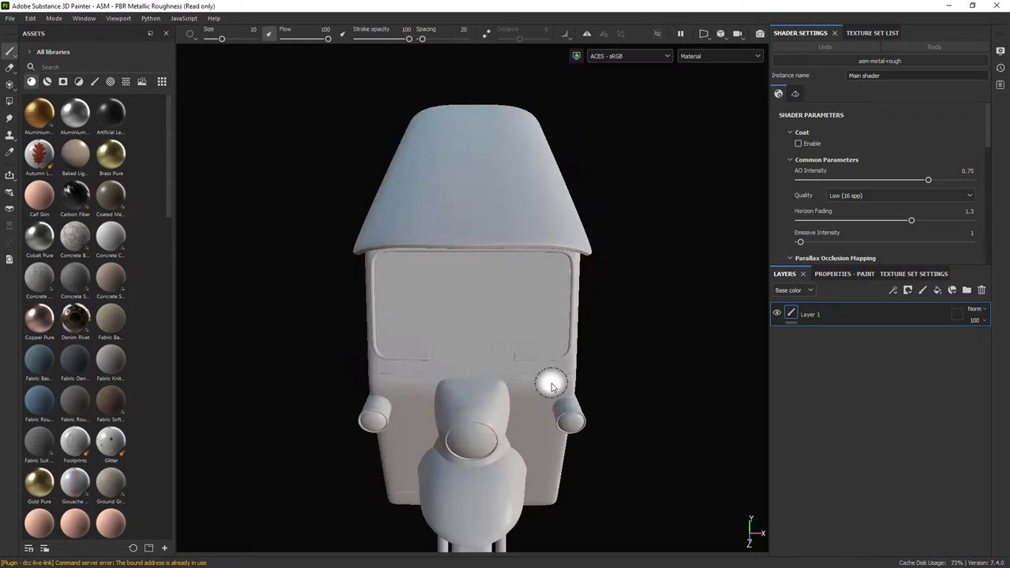
Step: Show the texture set list and examine the imported tuk-tuk and its UV tiles in the 2D and 3D views
left_click_drag(551, 383, 480, 277, "alt")
left_click(872, 34)
key("F1")
middle_click_drag(570, 281, 570, 259, "alt")
right_click_drag(570, 259, 531, 268, "alt")
key("F2")
middle_click_drag(466, 287, 474, 297, "alt")
Step: Save the project as tuk_tuk_texturing_v3_tut
key("ctrl+s")
left_click(182, 122)
type("tuk_tuk_texturing_v3_tut")
key("Return")
right_click_drag(471, 300, 490, 304, "alt")
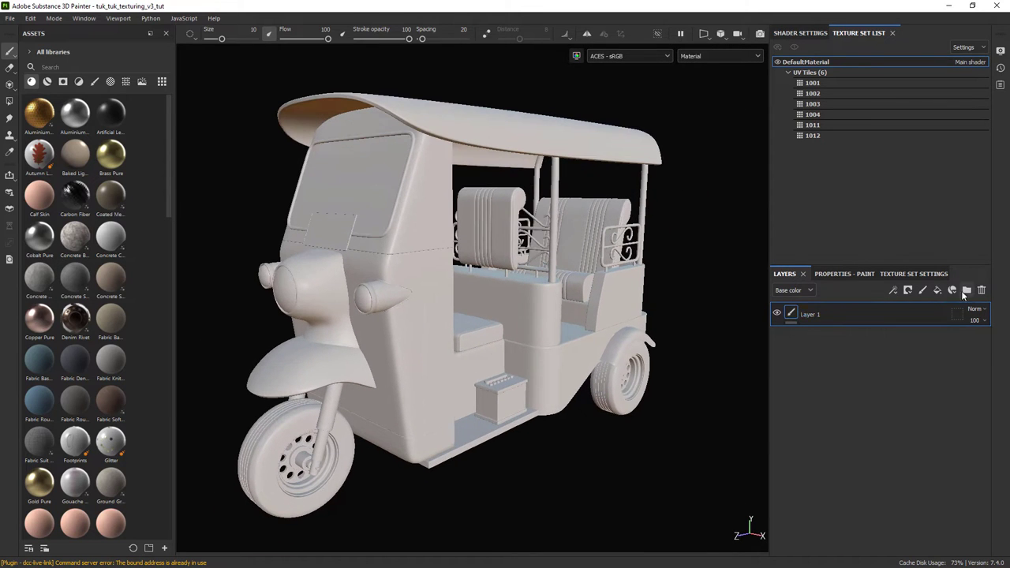
Step: Add a folder to the layer stack, remove Layer 1, and name the folder Metal_front_grp
left_click(967, 290)
left_click_drag(843, 334, 821, 315)
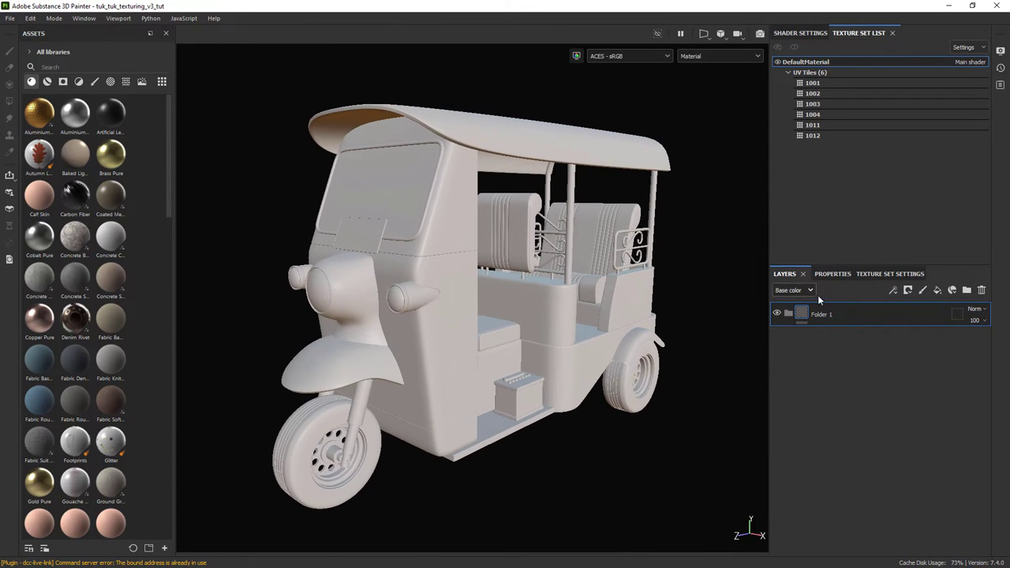
type("Metal_front_grp")
key("Return")
left_click_drag(753, 270, 541, 295, "alt")
Step: Search the smart materials for iron
left_click(47, 82)
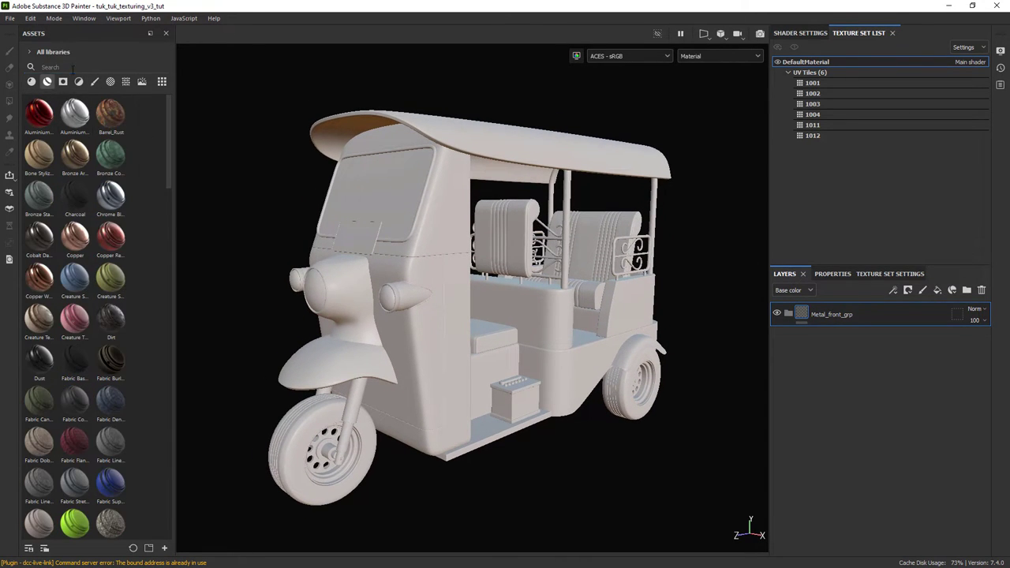
type("iron")
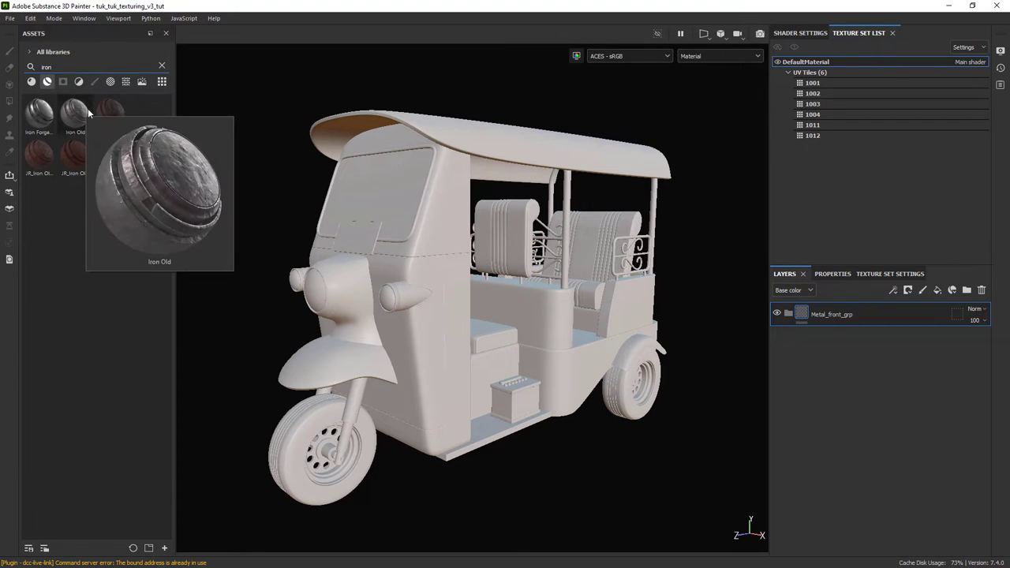
mouse_move(40, 153)
Step: Try the Iron Forged Old smart material on the tuk-tuk and clear the layer stack again
left_click_drag(39, 112, 514, 202)
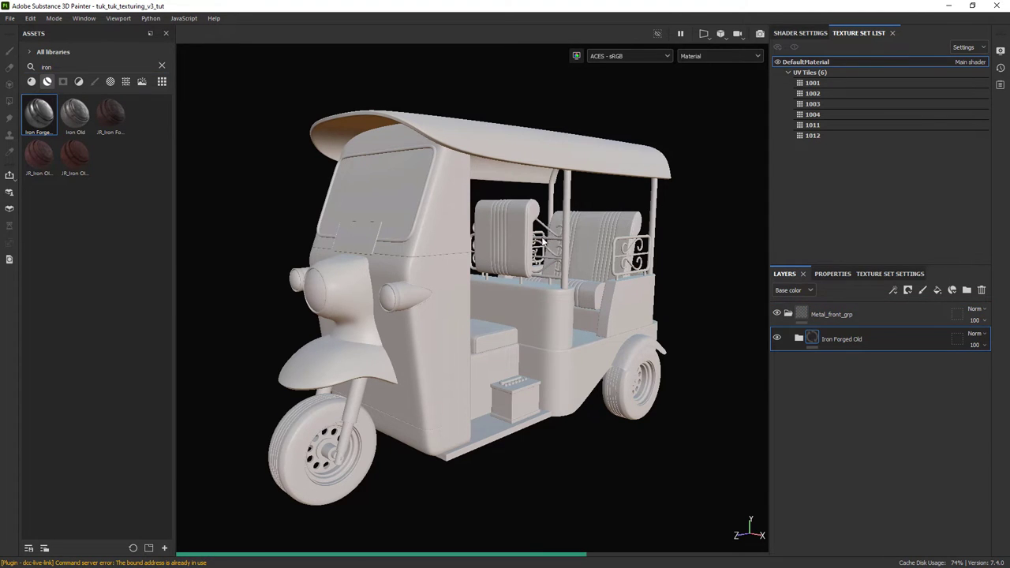
left_click_drag(543, 243, 543, 281, "alt")
key("Delete")
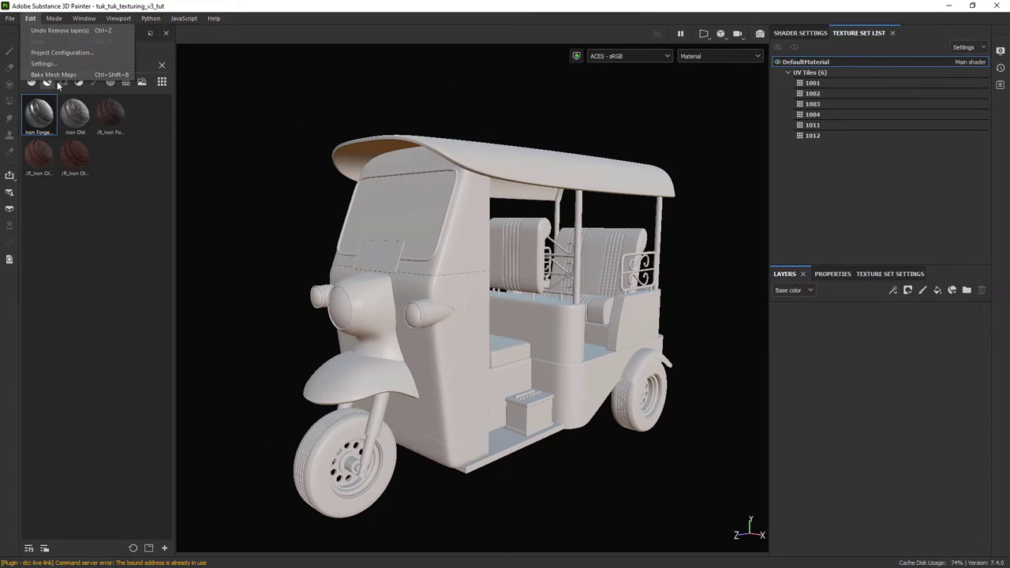
Step: Bake all mesh maps except ID at 4096, using the low poly mesh as the high poly mesh
left_click(55, 75)
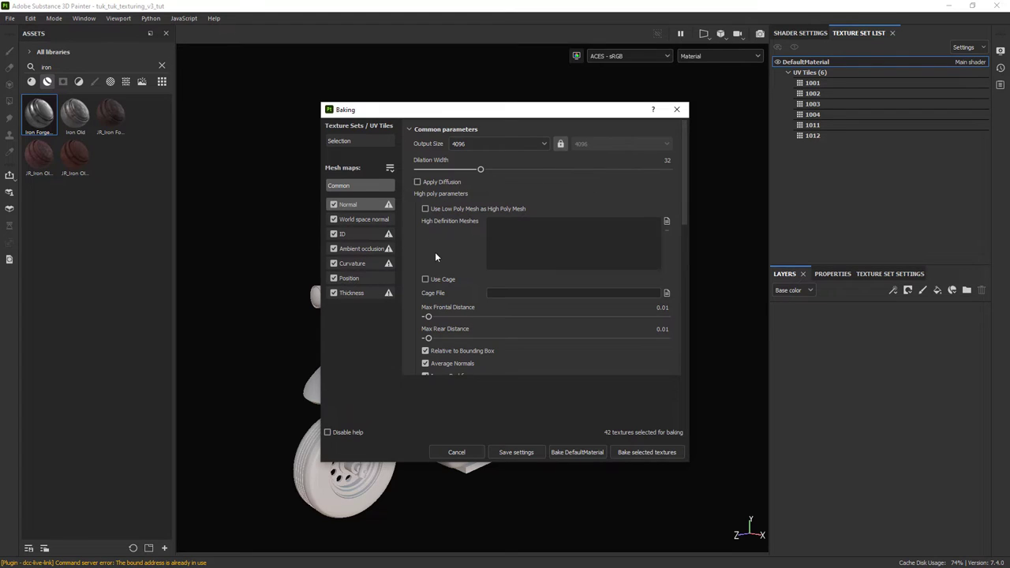
left_click(481, 211)
scroll(672, 234, "down", 6)
scroll(672, 206, "up", 8)
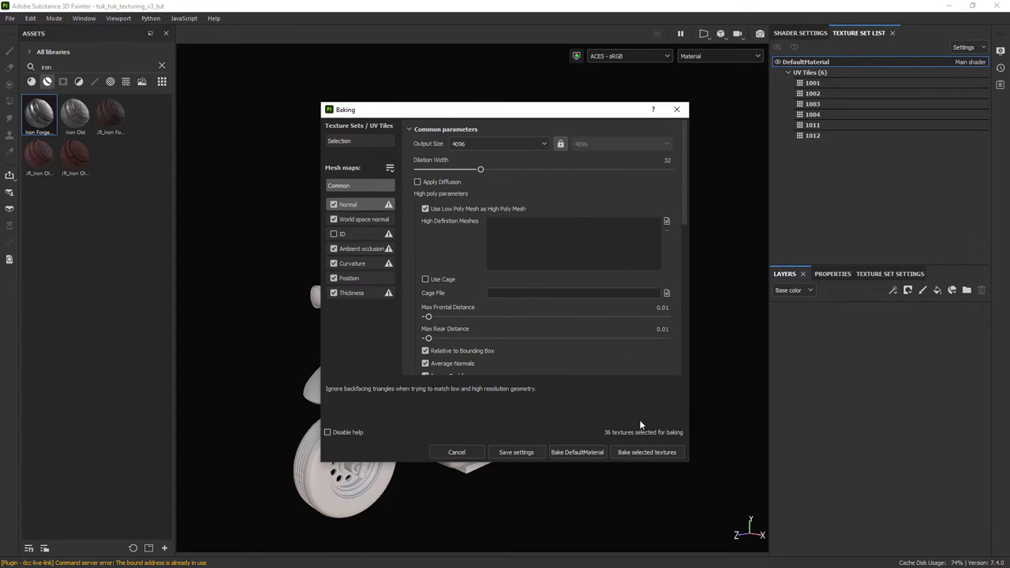
left_click(644, 453)
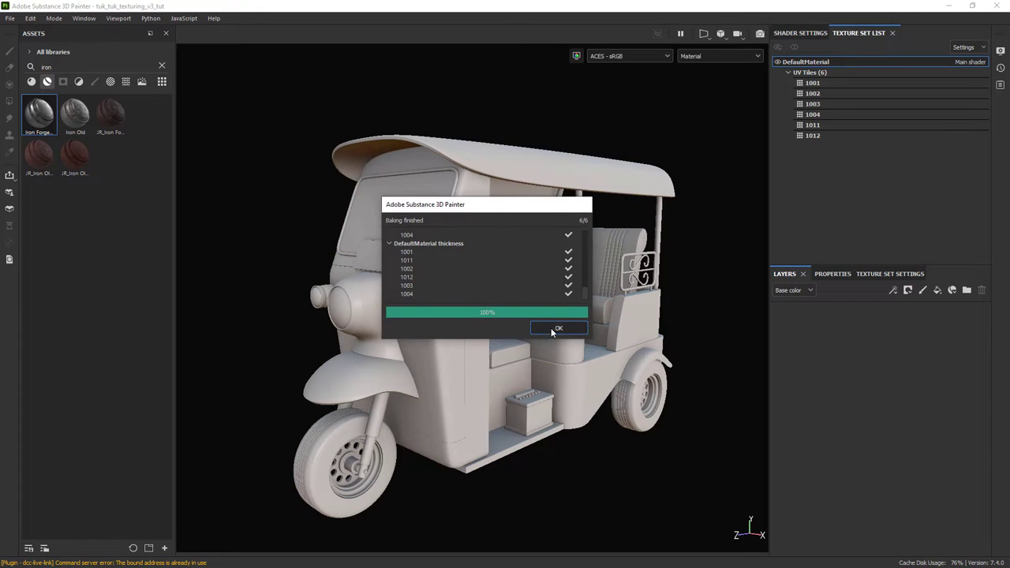
left_click(557, 329)
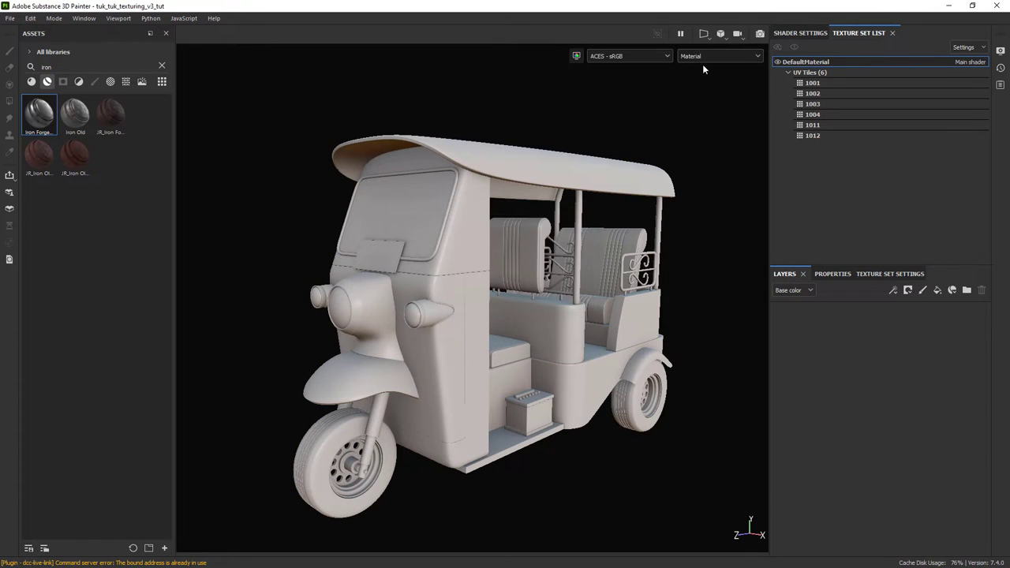
Step: Review the baked mesh maps on the model, including ambient occlusion and thickness, and return to the Material display
left_click(708, 56)
left_click(705, 99)
key("Down")
key("Down")
key("Down")
key("Down")
key("Down")
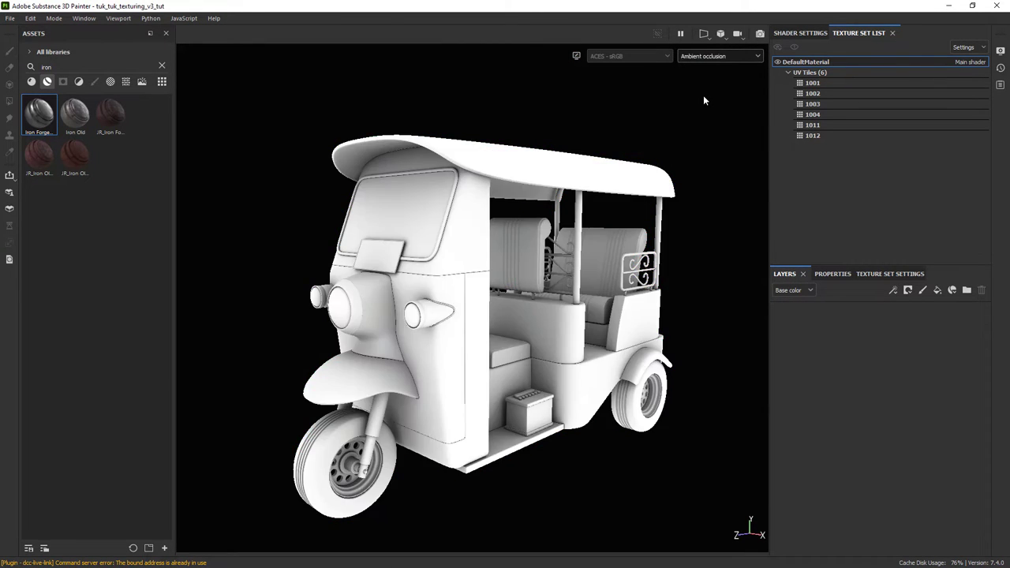
left_click(720, 56)
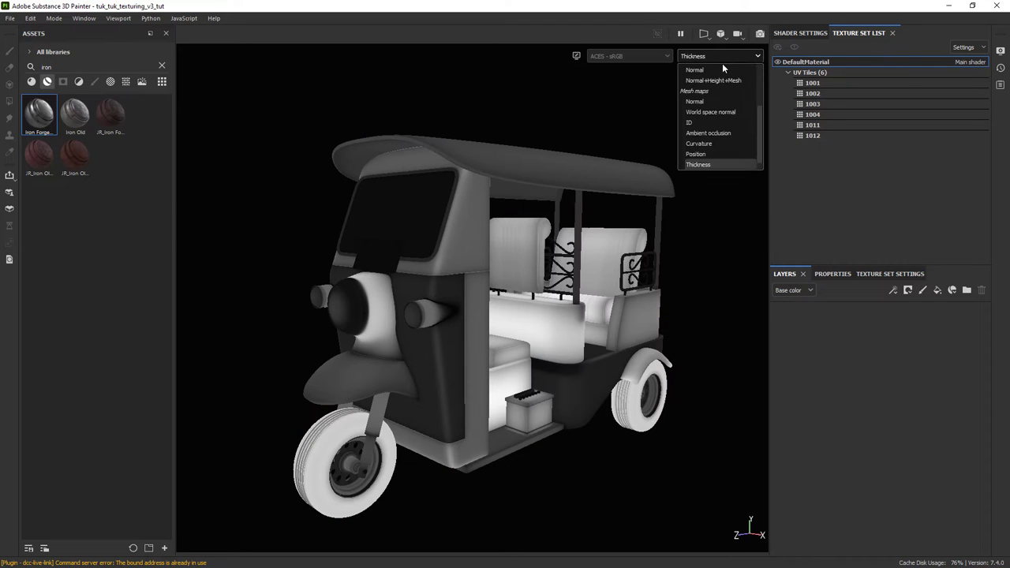
left_click(725, 81)
Step: Add a new folder to the empty layer stack and name it Metal_front_grp
mouse_move(489, 207)
right_mouse_down("alt")
mouse_move(514, 227)
mouse_move(463, 197)
mouse_move(500, 254)
mouse_move(486, 221)
right_mouse_up("alt")
left_click_drag(486, 221, 480, 218, "alt")
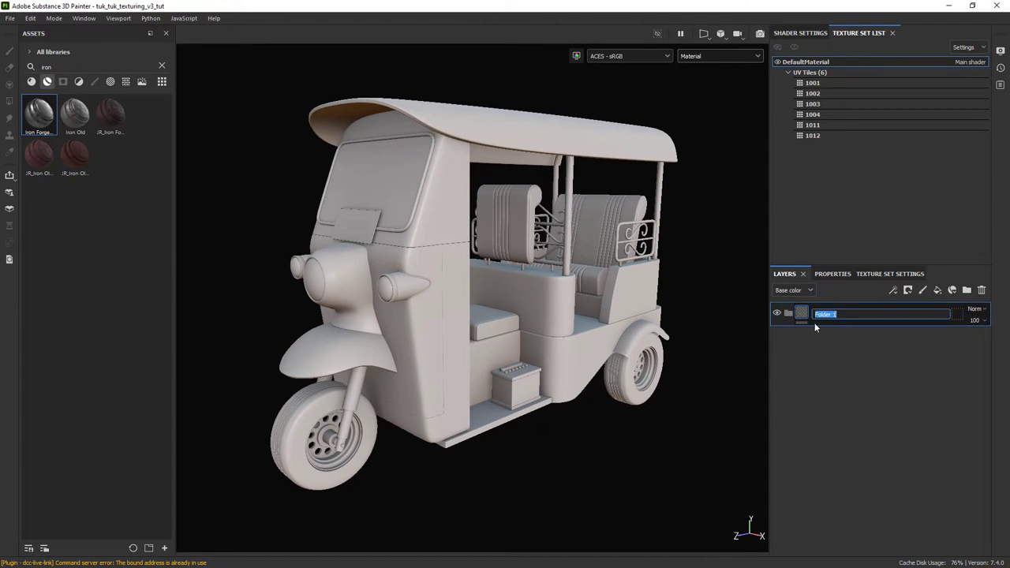
type("Metal_front_grp")
key("Return")
left_click_drag(566, 230, 572, 236, "alt")
mouse_move(571, 235)
right_mouse_down("alt")
mouse_move(607, 268)
mouse_move(581, 248)
right_mouse_up("alt")
left_click_drag(582, 248, 596, 246, "alt")
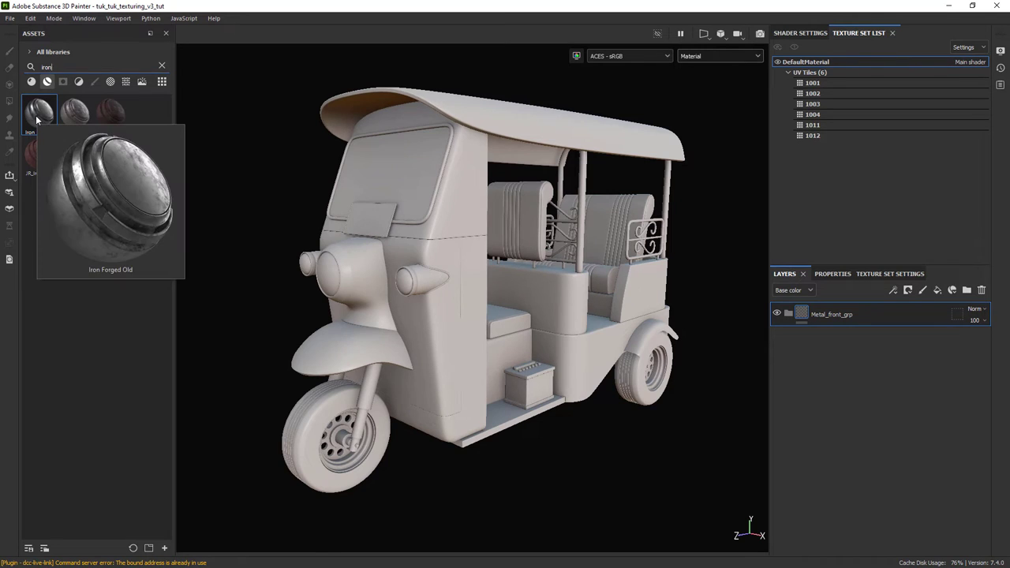
Step: Place the Iron Forged Old smart material inside the Metal_front_grp folder
left_click_drag(36, 118, 816, 316)
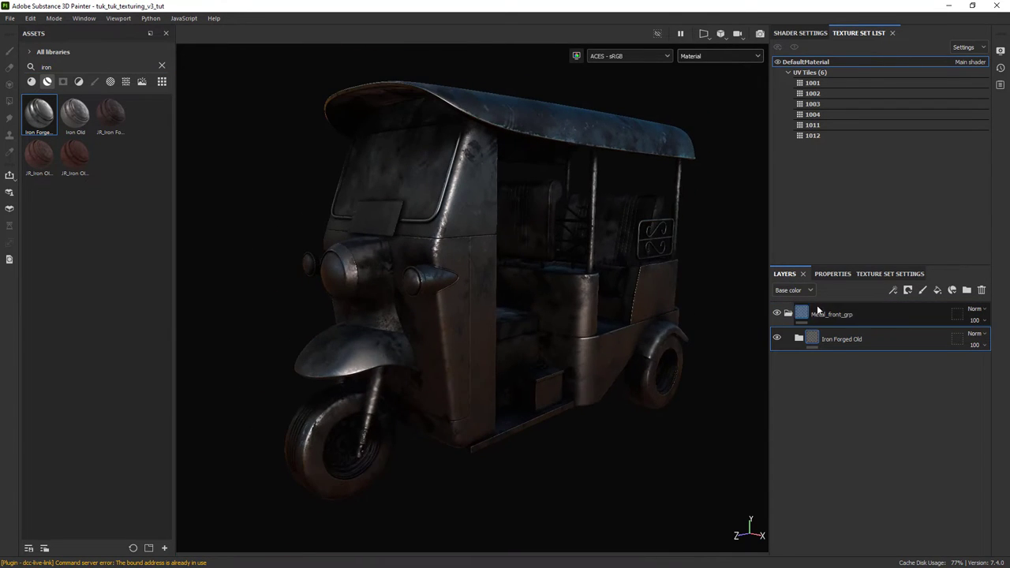
right_click(849, 313)
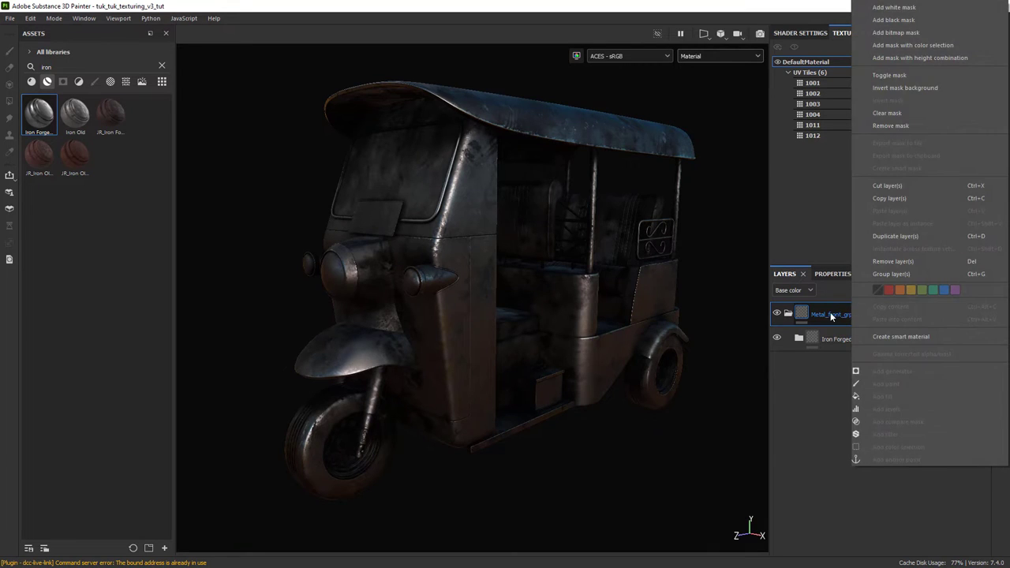
key("Escape")
Step: Set the DefaultMaterial texture set size to 2048
left_click(888, 274)
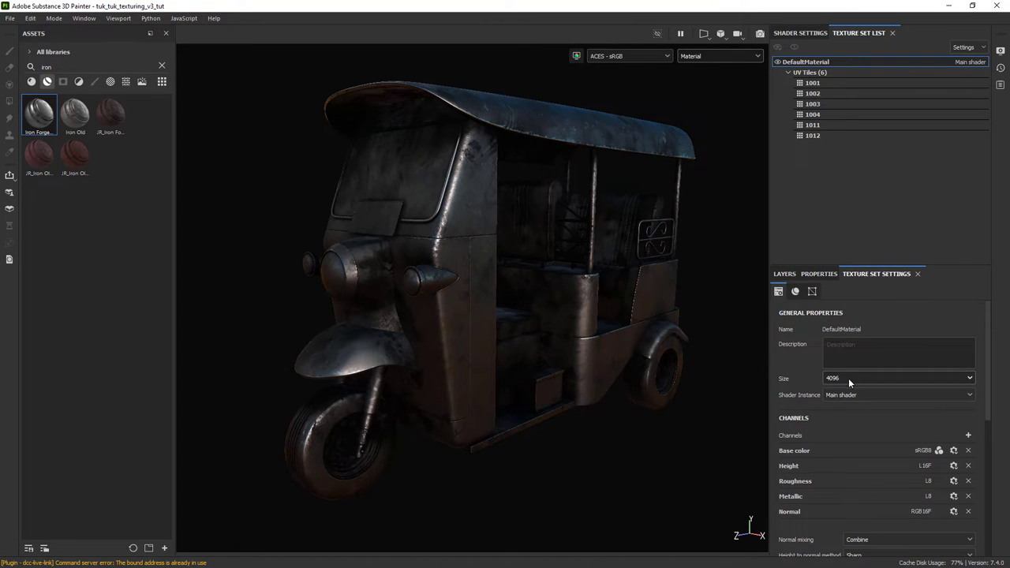
left_click(840, 434)
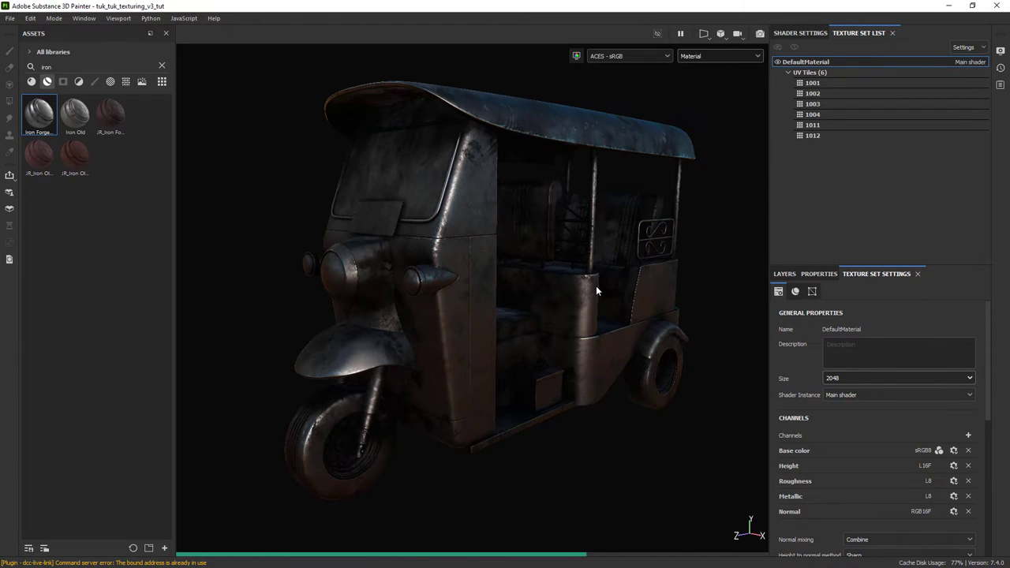
left_click_drag(498, 283, 524, 295, "alt")
Step: Add a black mask to the Metal_front_grp folder and activate Polygon Fill for it
left_click(781, 276)
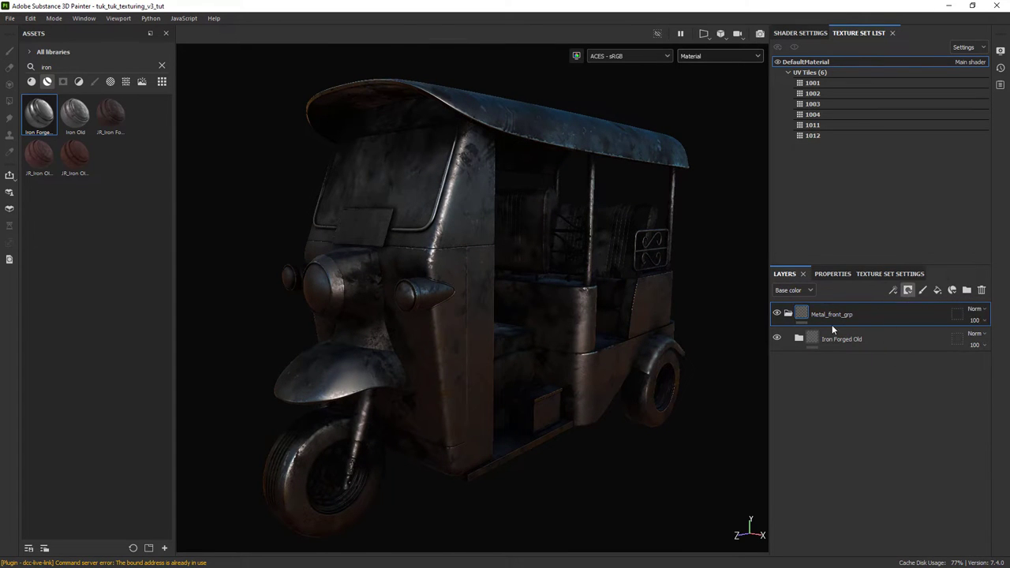
left_click(919, 306)
key("4")
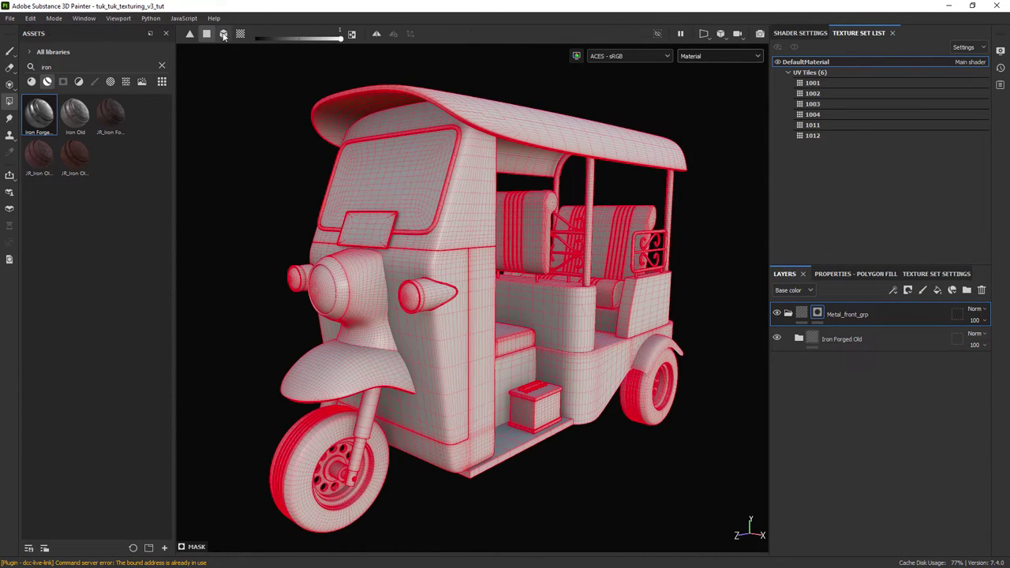
Step: Reveal the front cowl, front mudguard and lower body panels in the Metal_front_grp mask with Polygon Fill, then return to the Paint tool
scroll(425, 260, "down", 2)
mouse_move(429, 262)
left_mouse_down("alt")
mouse_move(465, 267)
mouse_move(473, 284)
mouse_move(527, 310)
mouse_move(529, 296)
left_mouse_up("alt")
scroll(465, 266, "up", 1)
key("1")
mouse_move(529, 296)
right_mouse_down("alt")
mouse_move(528, 266)
mouse_move(535, 295)
right_mouse_up("alt")
left_click_drag(534, 295, 525, 273, "alt")
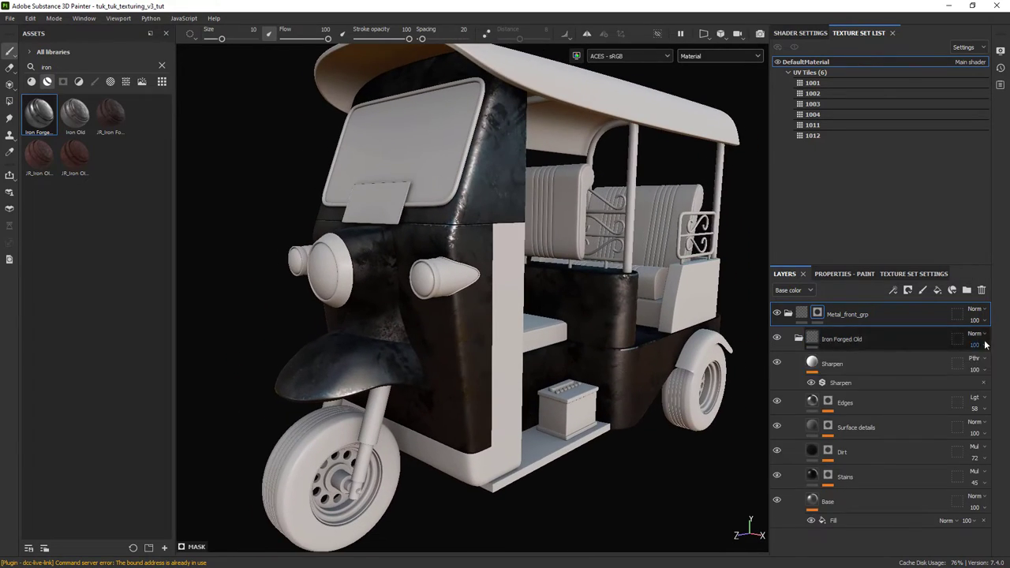
Step: Hide every Iron Forged Old sublayer except Base and give the Base fill a crimson base color
left_click(776, 448)
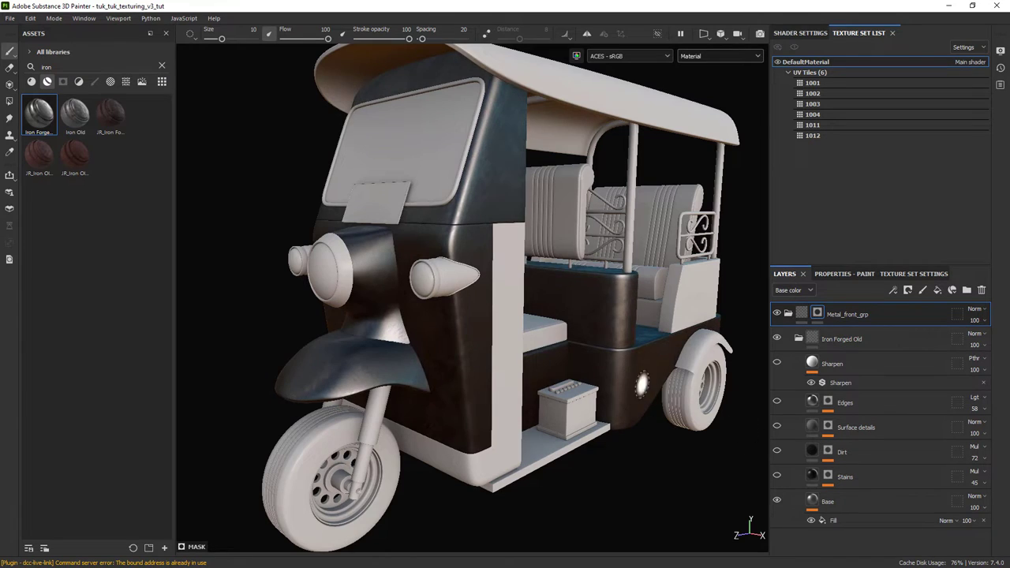
left_click_drag(632, 379, 578, 343, "alt")
left_click(829, 406)
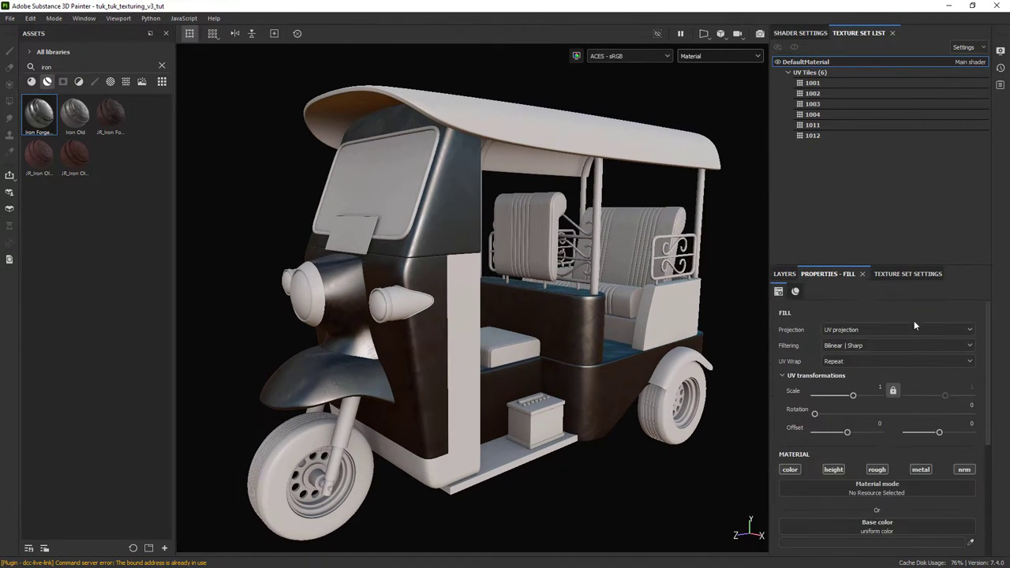
scroll(970, 403, "down", 5)
left_click(884, 432)
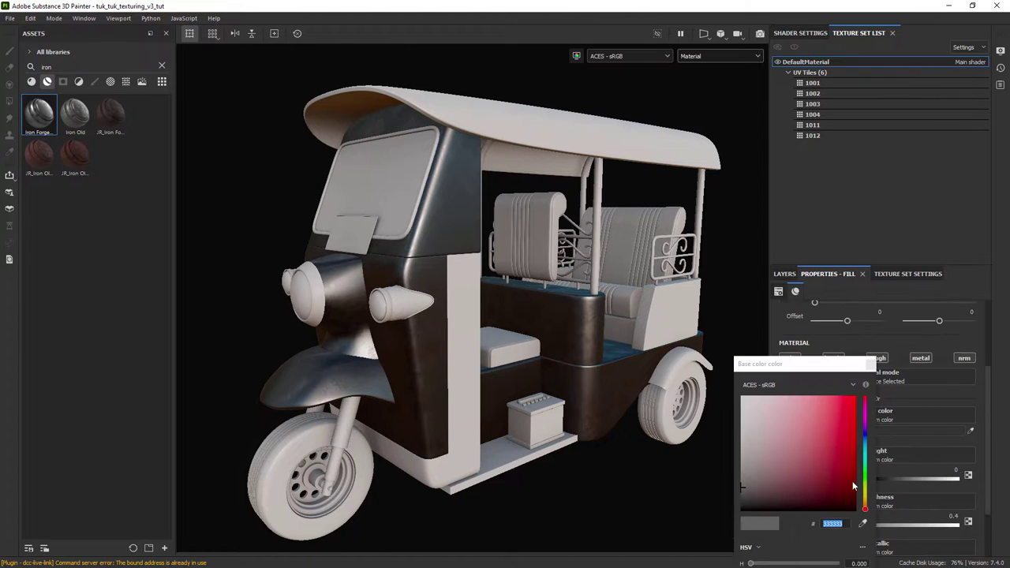
left_click_drag(847, 444, 840, 418)
left_click_drag(536, 374, 631, 382, "alt")
left_click(870, 365)
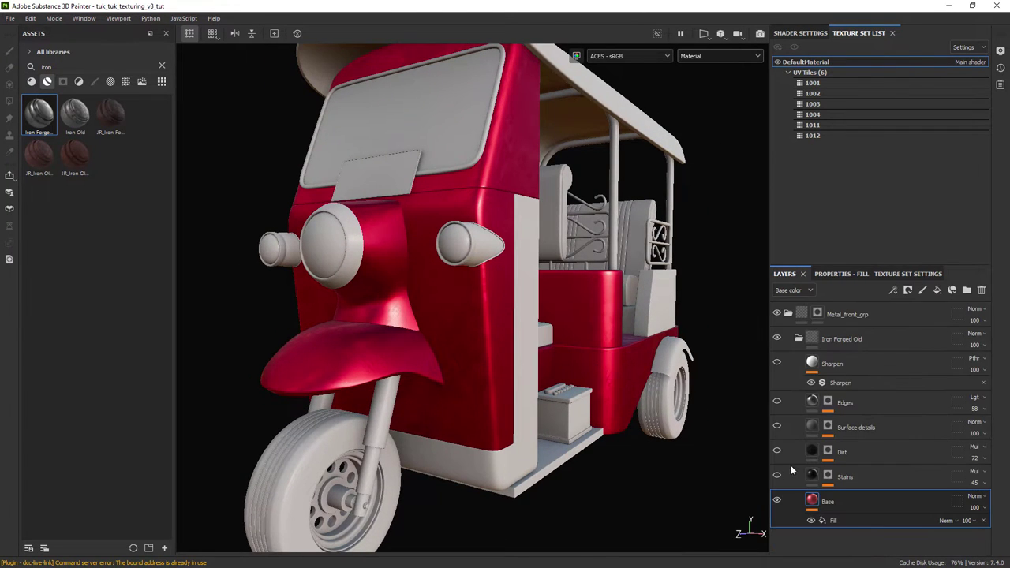
Step: Change the Base layer's base color to a deeper, purer red
left_click(811, 521)
left_click(811, 521)
left_click(812, 501)
left_click(932, 431)
left_click(960, 259)
left_click_drag(548, 344, 595, 361, "alt")
right_click_drag(595, 361, 579, 318, "shift")
left_click_drag(579, 317, 631, 315, "alt")
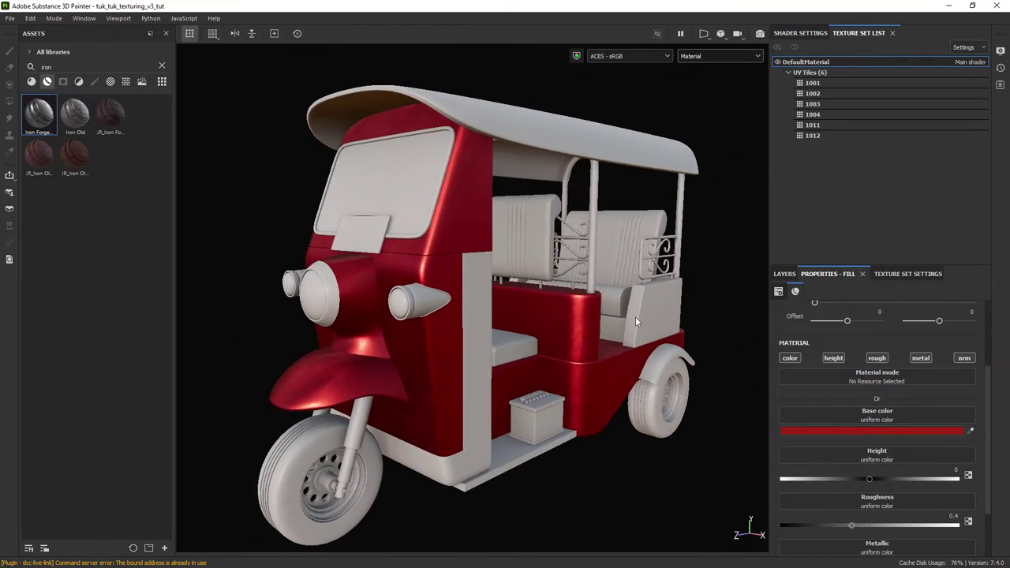
Step: Turn on the Stains layer and inspect it up close in the Base color channel view
left_click(784, 274)
right_click_drag(585, 339, 627, 348, "alt")
left_click_drag(628, 347, 629, 357, "alt")
left_click(777, 475)
right_click_drag(569, 377, 541, 365, "alt")
left_click(718, 102)
scroll(508, 364, "up", 3)
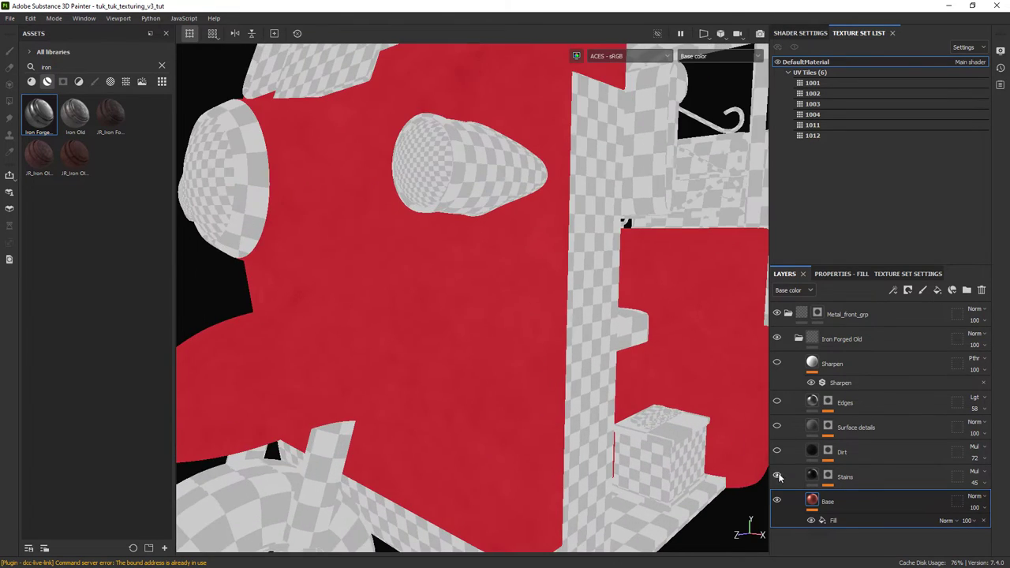
Step: Turn on the Dirt layer and switch the viewport back to Material display
scroll(619, 395, "down", 2)
left_click(778, 451)
scroll(658, 391, "down", 1)
left_click(719, 56)
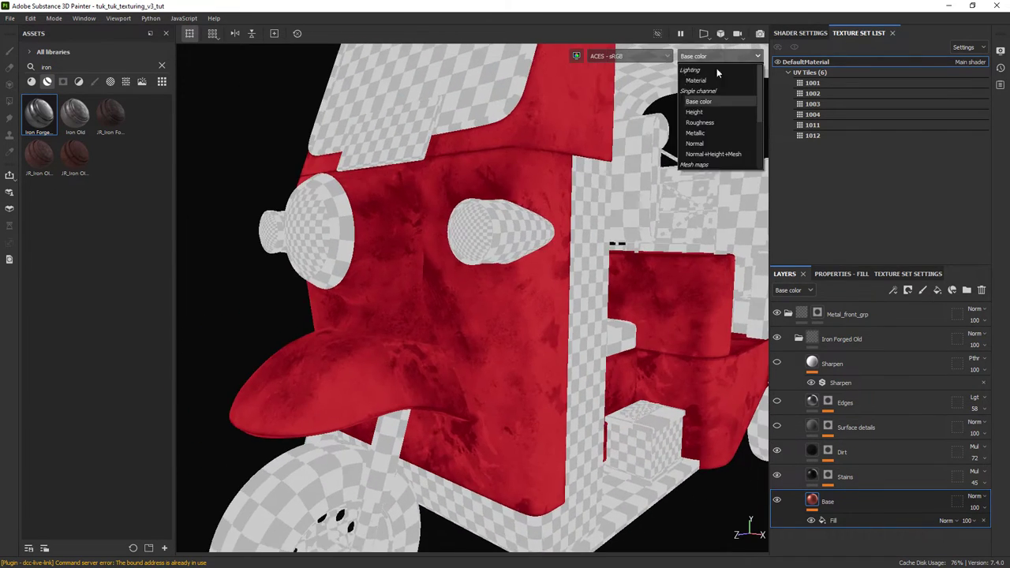
left_click(717, 79)
scroll(582, 277, "down", 2)
left_click_drag(581, 278, 594, 306, "alt")
Step: Add a Paint effect to the Dirt layer's mask and choose the Dirt 2 brush
left_click(834, 454)
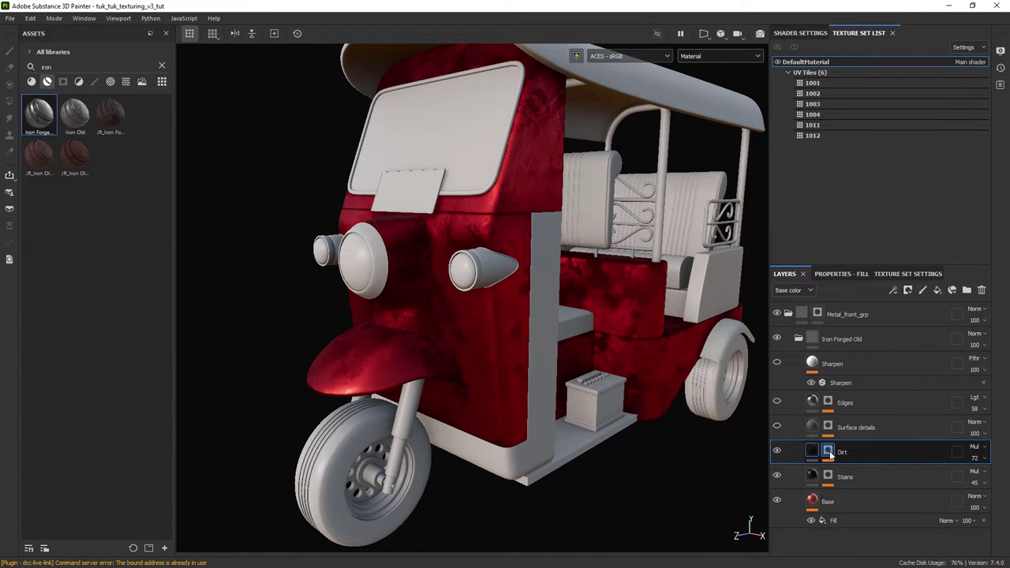
right_click(895, 465)
left_click(893, 462)
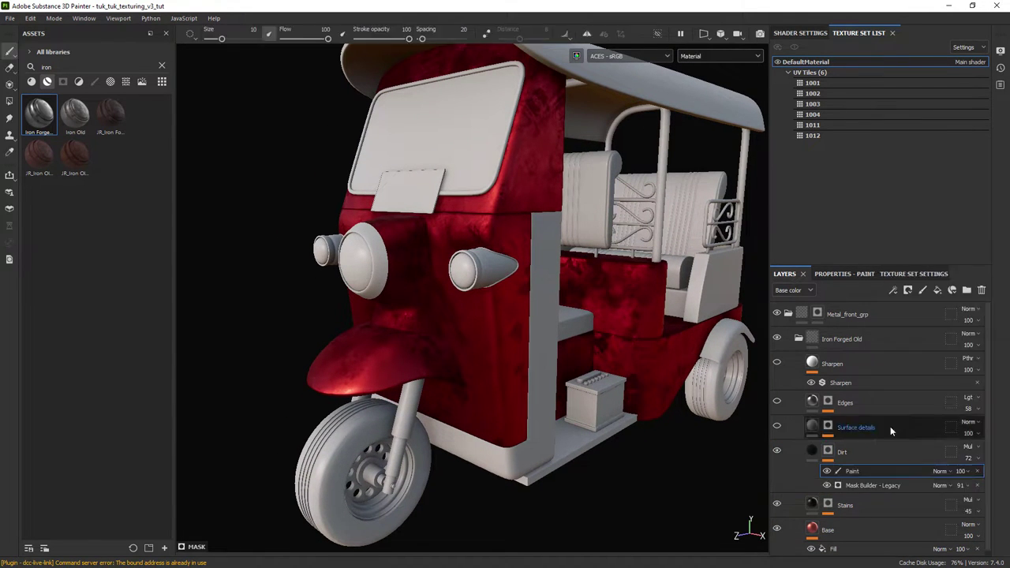
left_click(95, 81)
type("dirt")
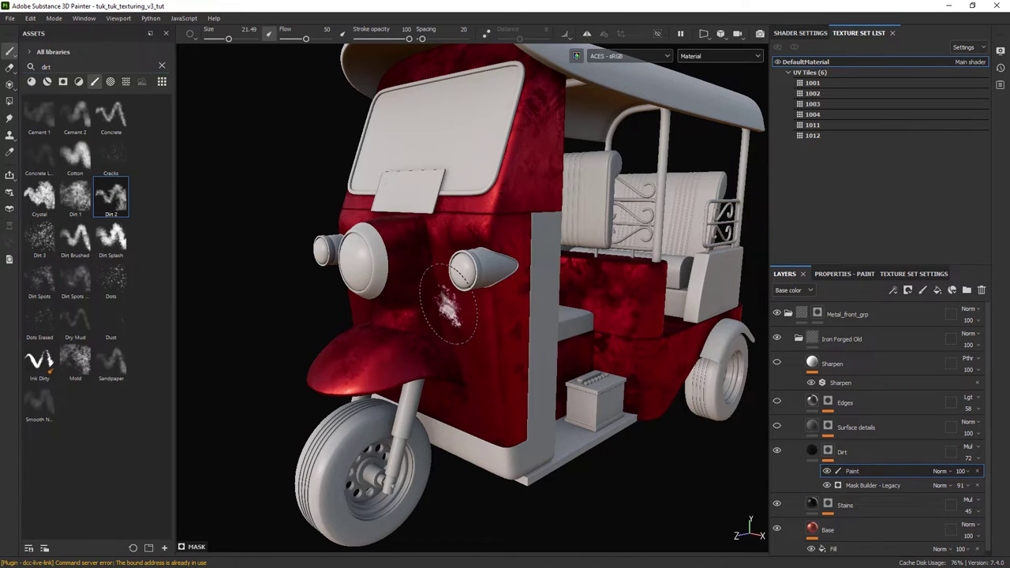
Step: Brush away part of the dirt on the red body panels with the Dirt 2 brush at 51 stroke opacity
scroll(430, 289, "up", 2)
right_click_drag(475, 265, 467, 292, "alt")
left_click_drag(468, 292, 414, 226, "alt")
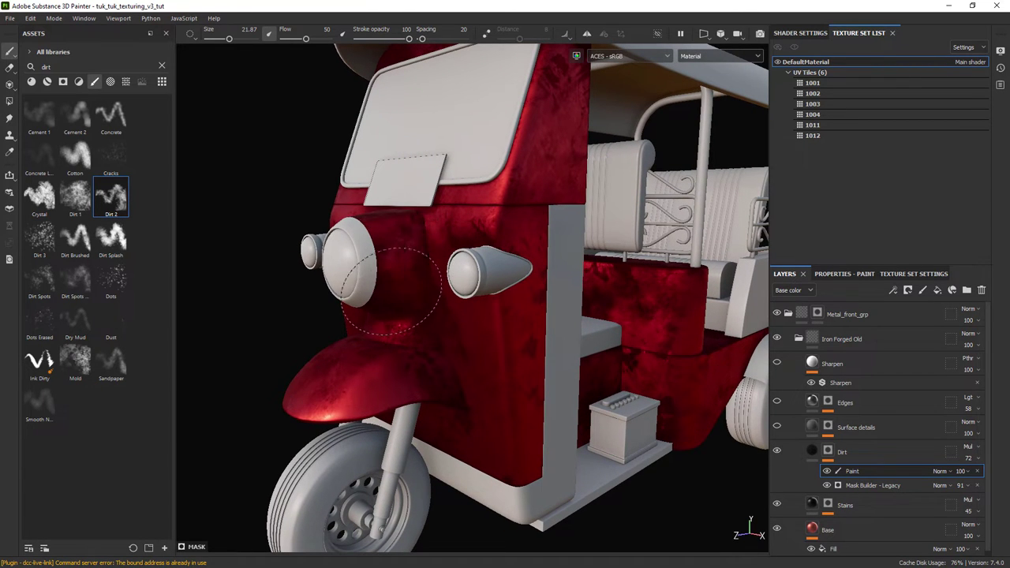
right_click_drag(432, 379, 423, 331, "alt")
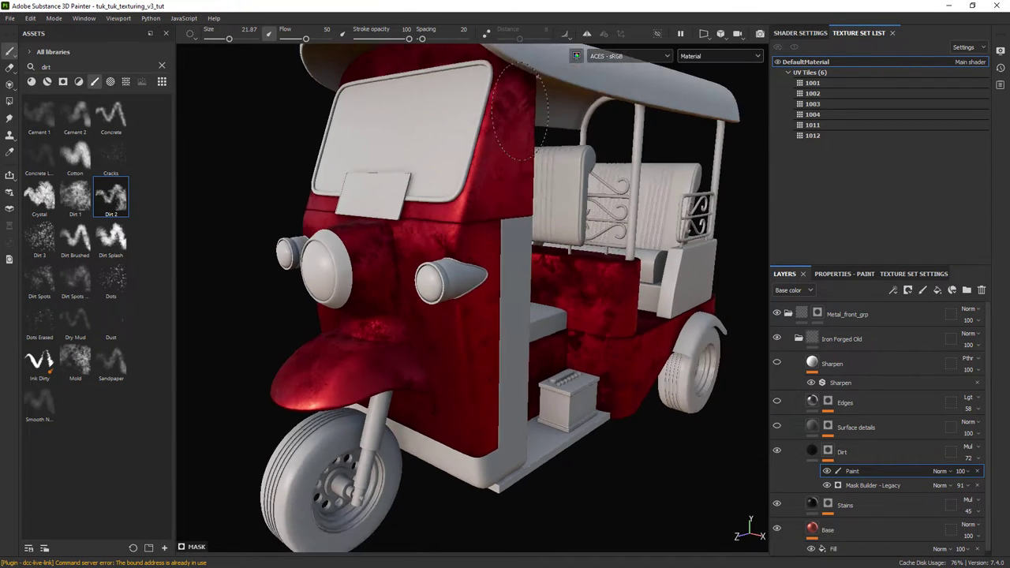
left_click_drag(423, 331, 430, 371, "alt")
left_click_drag(329, 153, 442, 316, "alt")
key("ctrl+z")
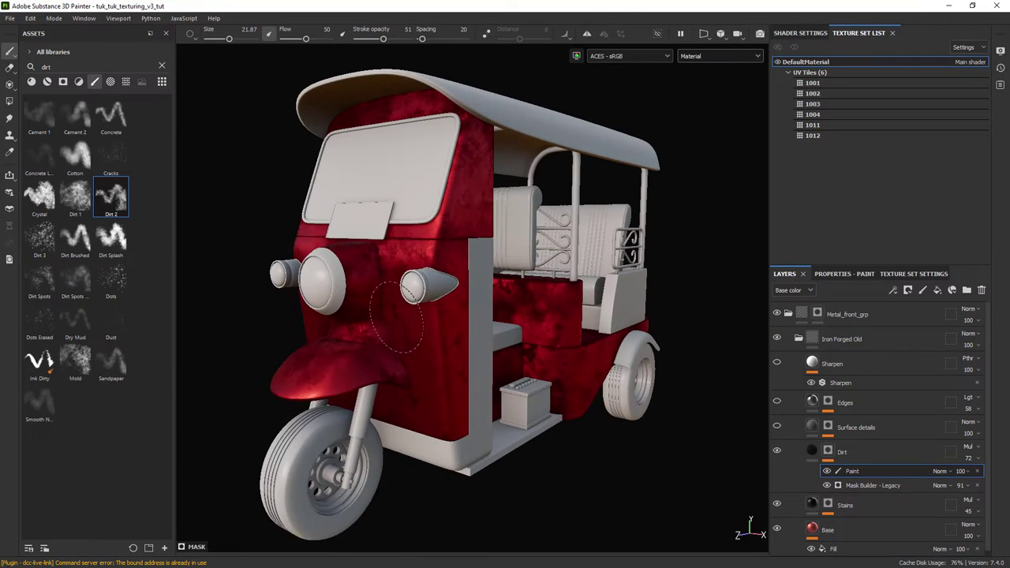
mouse_move(398, 411)
left_mouse_down("alt")
mouse_move(352, 190)
mouse_move(440, 322)
mouse_move(411, 331)
left_mouse_up("alt")
right_click_drag(411, 331, 372, 338, "shift")
mouse_move(372, 338)
left_mouse_down("alt")
mouse_move(472, 401)
mouse_move(442, 292)
mouse_move(344, 322)
mouse_move(523, 237)
mouse_move(493, 275)
left_mouse_up("alt")
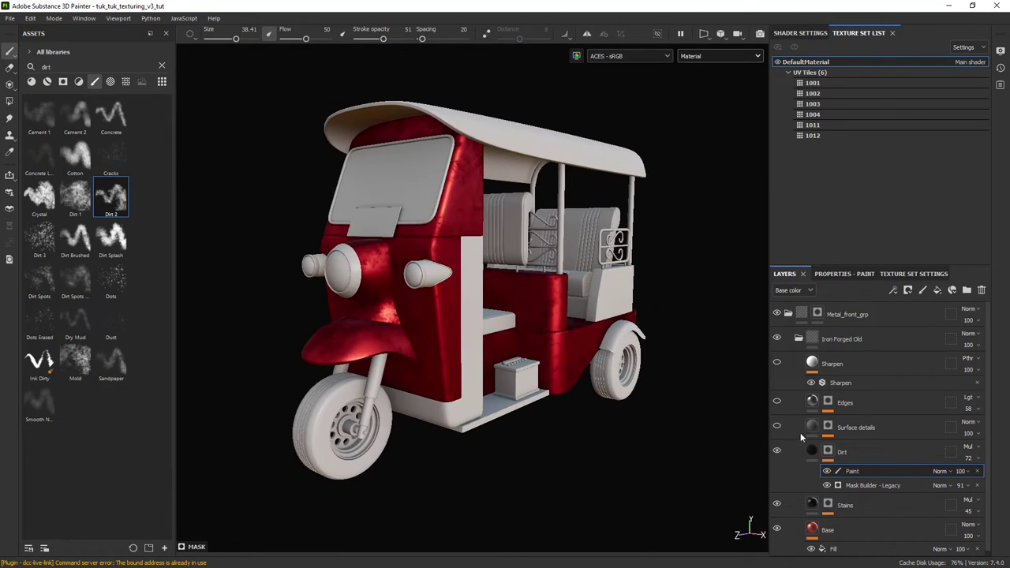
Step: Turn on the Surface details and Edges layers while checking them in the Base color view
left_click(778, 427)
left_click(720, 56)
left_click(707, 98)
right_click_drag(363, 387, 470, 319, "alt")
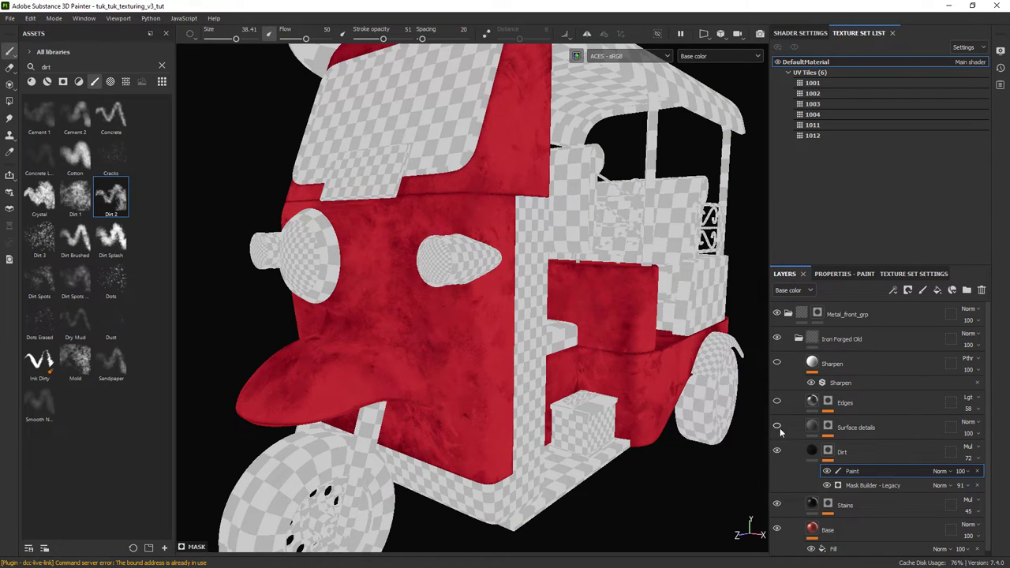
left_click(777, 426)
left_click(777, 402)
left_click_drag(591, 332, 603, 312, "alt")
Step: Adjust the Wear Level of the Metal Edge Wear generator in the Edges layer's mask
left_click(829, 401)
left_click(871, 436)
left_click(844, 275)
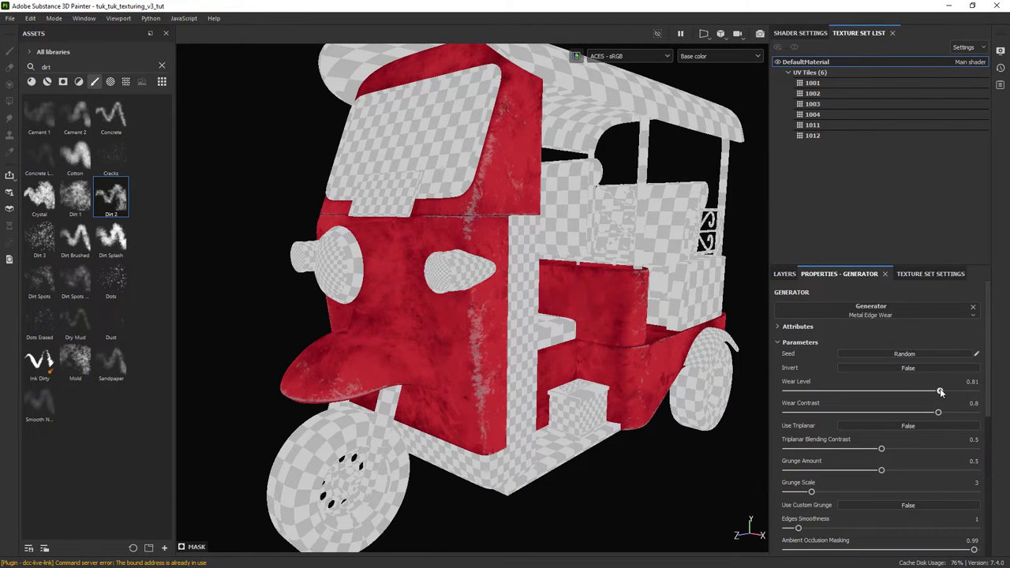
left_click_drag(947, 393, 944, 392)
left_click_drag(624, 319, 501, 338, "alt")
right_click_drag(500, 338, 524, 347, "alt")
left_click_drag(525, 347, 585, 351, "alt")
Step: Add a Paint effect to the Edges mask and touch up the wear along the rear side panel's ledge
left_click(778, 275)
left_click(874, 423)
right_click(892, 424)
left_click(892, 365)
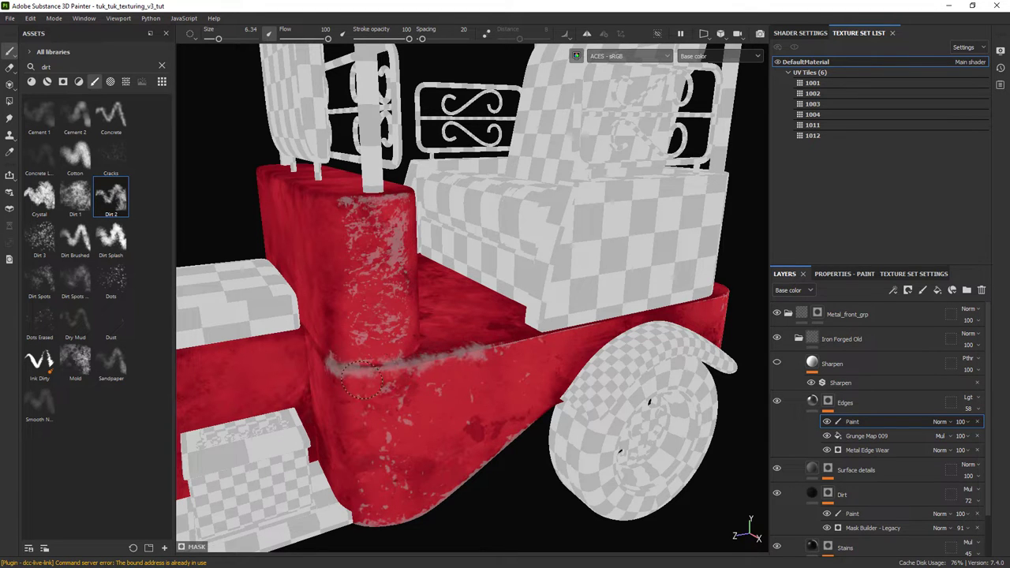
left_click_drag(577, 324, 385, 319, "alt")
mouse_move(640, 274)
left_mouse_down("alt")
mouse_move(471, 282)
mouse_move(421, 307)
mouse_move(562, 294)
left_mouse_up("alt")
mouse_move(333, 318)
left_mouse_down("alt")
mouse_move(429, 323)
mouse_move(496, 294)
mouse_move(529, 300)
left_mouse_up("alt")
Step: Return to the Material view and turn on the Sharpen layer of Iron Forged Old
scroll(641, 257, "down", 10)
key("m")
left_click(799, 339)
left_click(799, 339)
left_click(778, 362)
Step: Examine the worn edges of the rear side panel and the whole body in the Base color and Material views
scroll(527, 365, "up", 8)
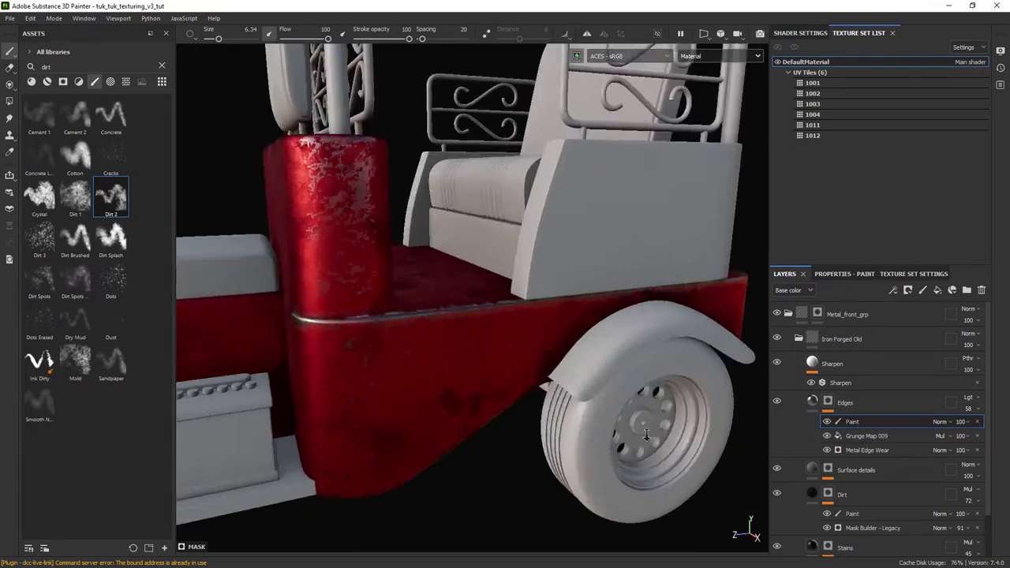
right_click_drag(527, 365, 577, 359, "shift")
left_click_drag(506, 332, 529, 316, "alt")
key("c")
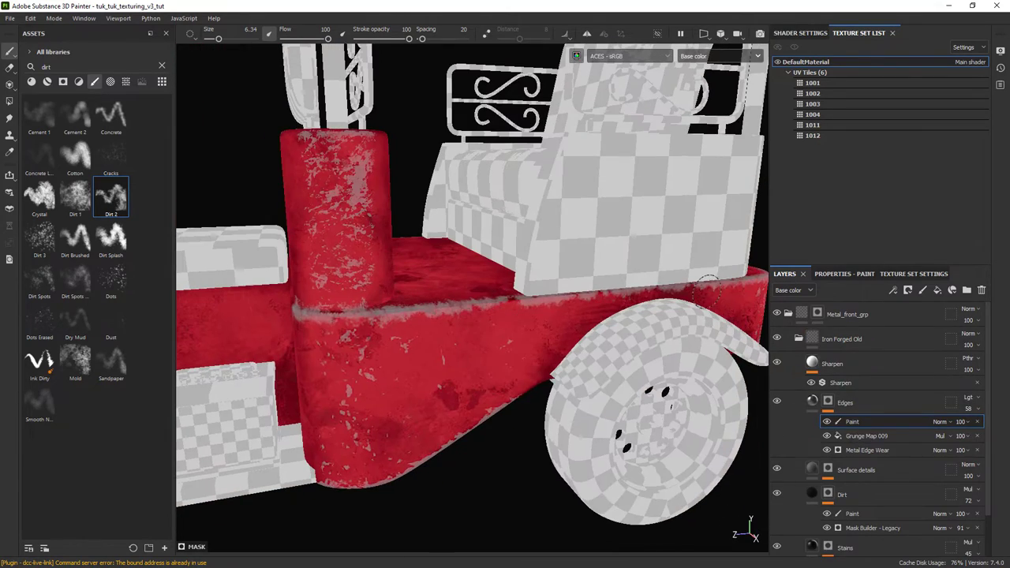
mouse_move(708, 288)
left_mouse_down("alt")
mouse_move(535, 314)
mouse_move(557, 284)
left_mouse_up("alt")
scroll(525, 310, "down", 8)
key("m")
left_click(788, 314)
right_click_drag(600, 304, 547, 298, "shift")
scroll(546, 298, "up", 4)
left_click_drag(547, 298, 498, 388, "alt")
scroll(498, 387, "down", 2)
Step: Set the Metal Edge Wear generator's Wear Level to 0.85 in the Edges layer's mask
left_click(789, 314)
left_click(799, 339)
left_click(857, 403)
left_click(843, 274)
left_click_drag(950, 392, 948, 392)
scroll(604, 342, "down", 4)
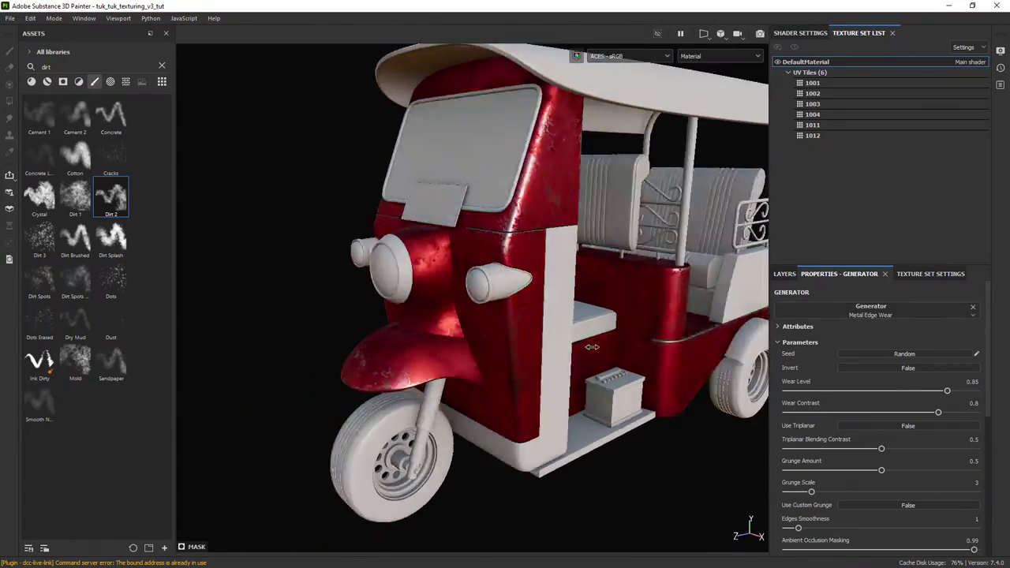
mouse_move(605, 343)
left_mouse_down("alt")
mouse_move(591, 298)
mouse_move(560, 339)
mouse_move(601, 327)
left_mouse_up("alt")
scroll(592, 298, "up", 2)
scroll(641, 355, "down", 3)
left_click_drag(641, 355, 589, 339, "alt")
Step: Collapse Metal_front_grp and add a new folder above it named Chrome_front_grp
left_click(784, 274)
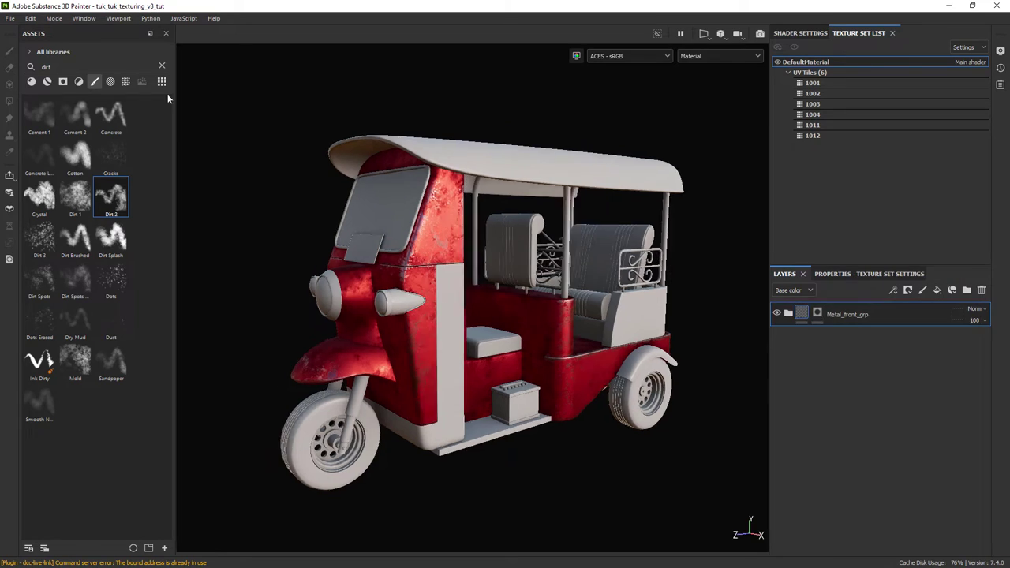
left_click_drag(419, 252, 481, 286, "alt")
scroll(576, 361, "up", 3)
scroll(481, 286, "down", 3)
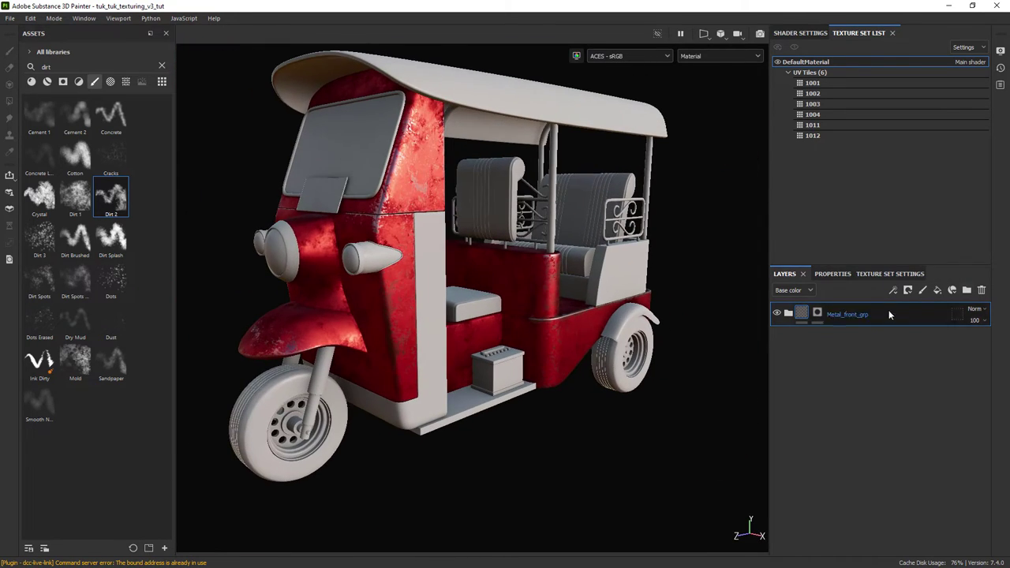
type("Chrome_front_grp")
key("Return")
Step: Rename the Metal_front_grp folder to Metal_red_front_grp
double_click(851, 339)
left_click(849, 339)
type("red_")
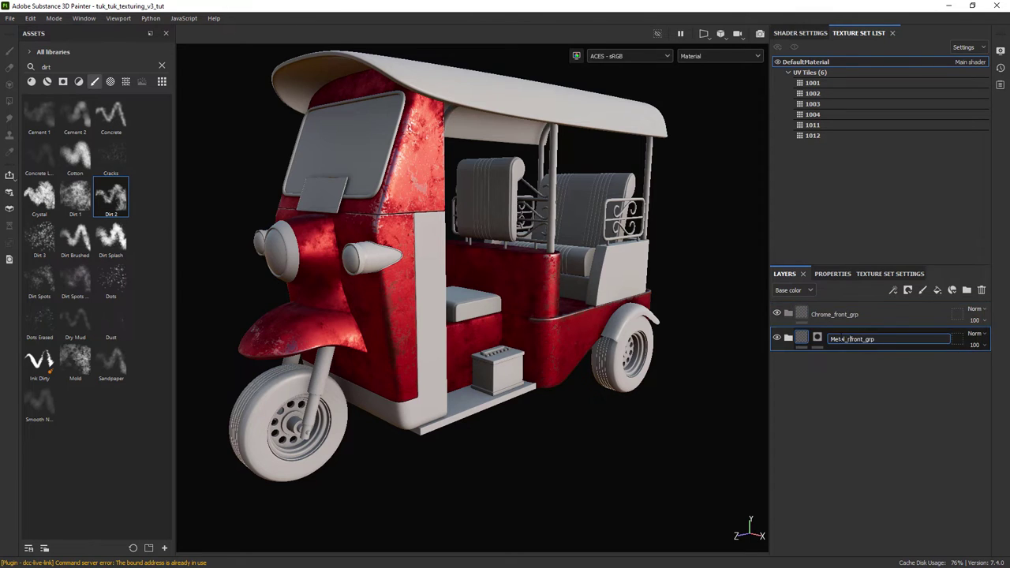
Step: Search the smart materials for chrome and place Chrome Blue Tint inside the Chrome_front_grp folder
left_click(845, 316)
scroll(654, 330, "down", 1)
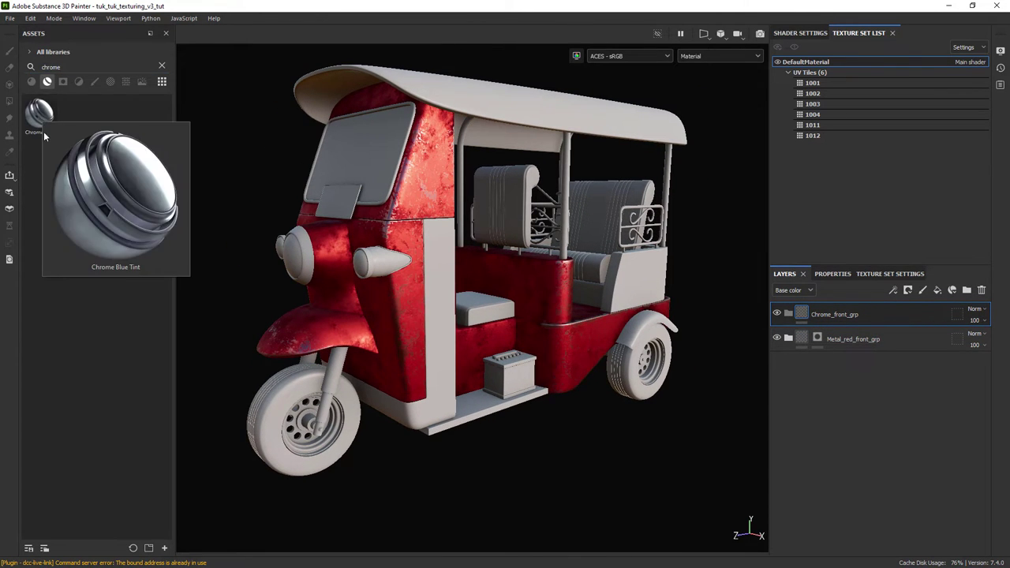
left_click_drag(40, 114, 788, 314)
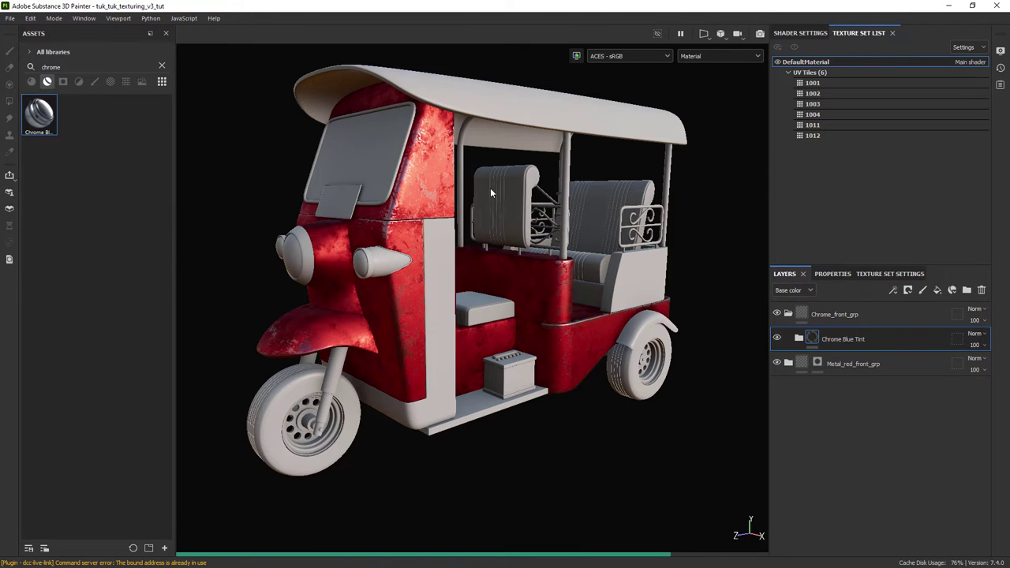
Step: Add a black mask to the Chrome_front_grp folder and activate Polygon Fill in mesh fill mode
left_click(844, 315)
left_click(912, 290)
left_click(927, 318)
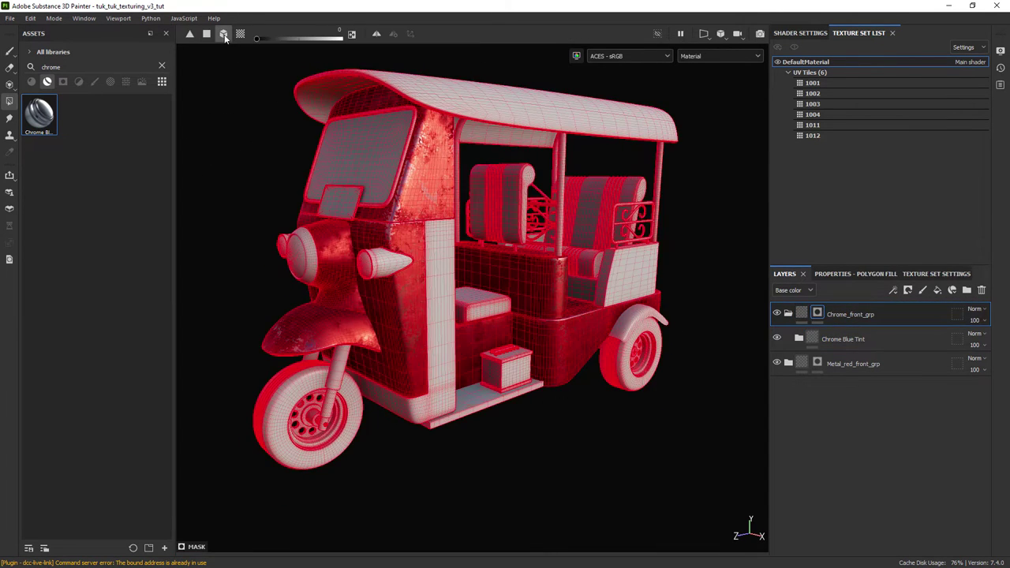
scroll(446, 292, "up", 5)
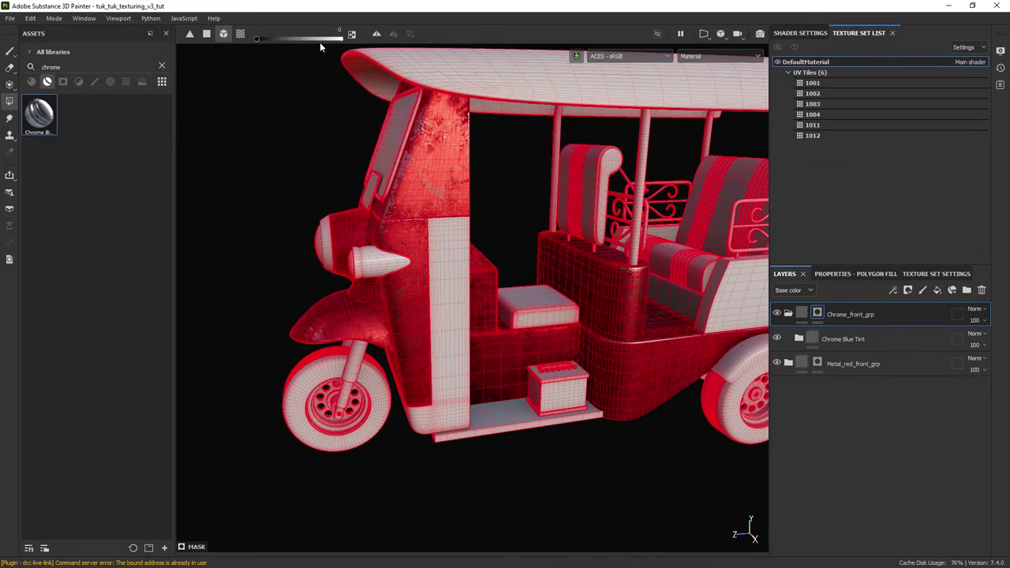
Step: Fill the front side trim, headlight housing and side lamp housings with white in the Chrome_front_grp mask, then return to the Paint tool
left_click(340, 39)
left_click(443, 306)
left_click_drag(401, 335, 545, 316, "alt")
left_click(360, 265)
left_click_drag(355, 270, 221, 229, "alt")
left_click(9, 51)
mouse_move(505, 269)
left_mouse_down("alt")
mouse_move(426, 289)
mouse_move(388, 276)
mouse_move(500, 232)
mouse_move(417, 280)
mouse_move(415, 264)
left_mouse_up("alt")
scroll(388, 276, "up", 3)
scroll(388, 275, "down", 2)
Step: Expand Chrome Blue Tint and lower its Green Surface layer's opacity to 20
left_click(800, 339)
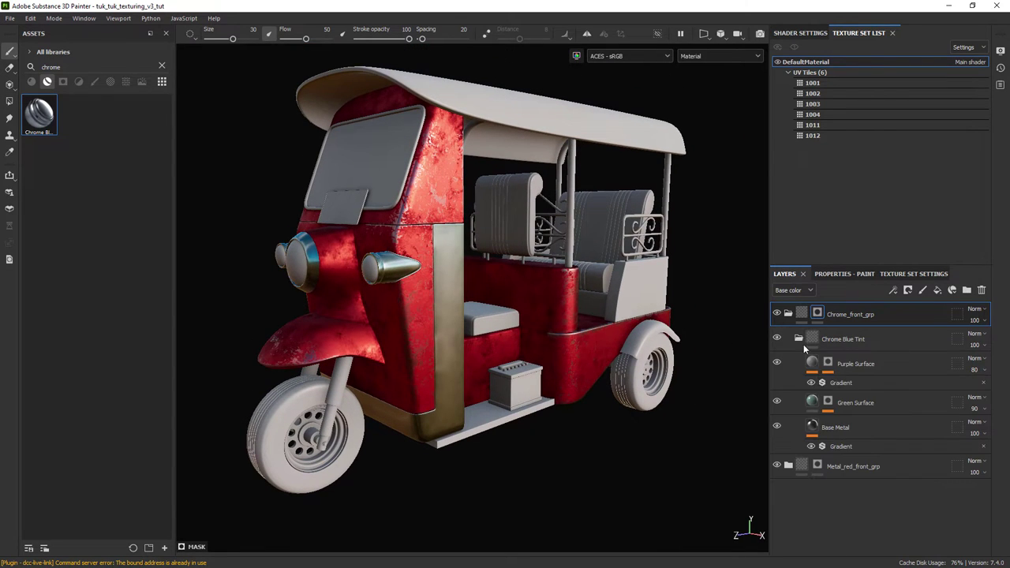
left_click(778, 400)
left_click(779, 401)
left_click(985, 409)
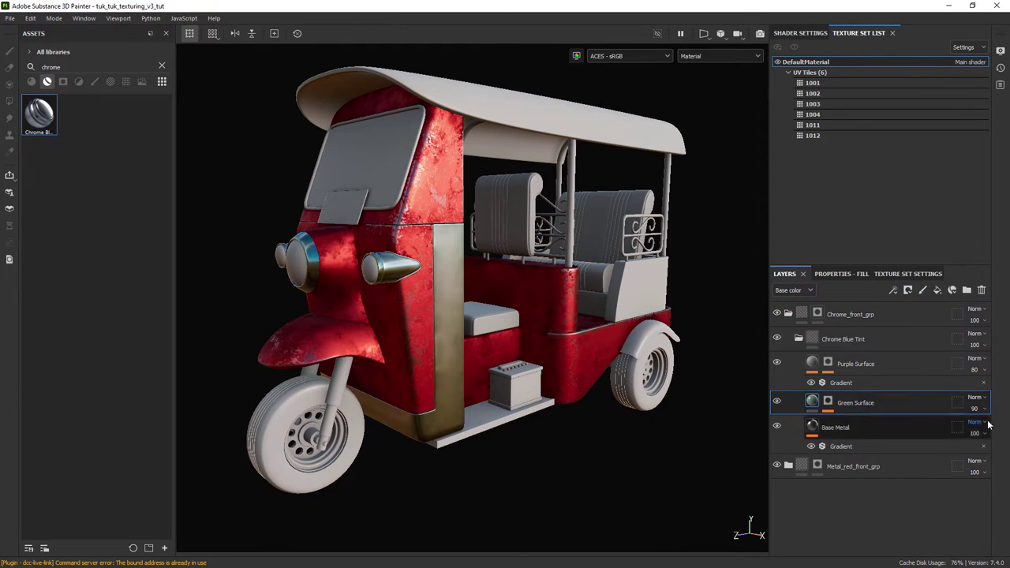
left_click_drag(993, 427, 974, 433)
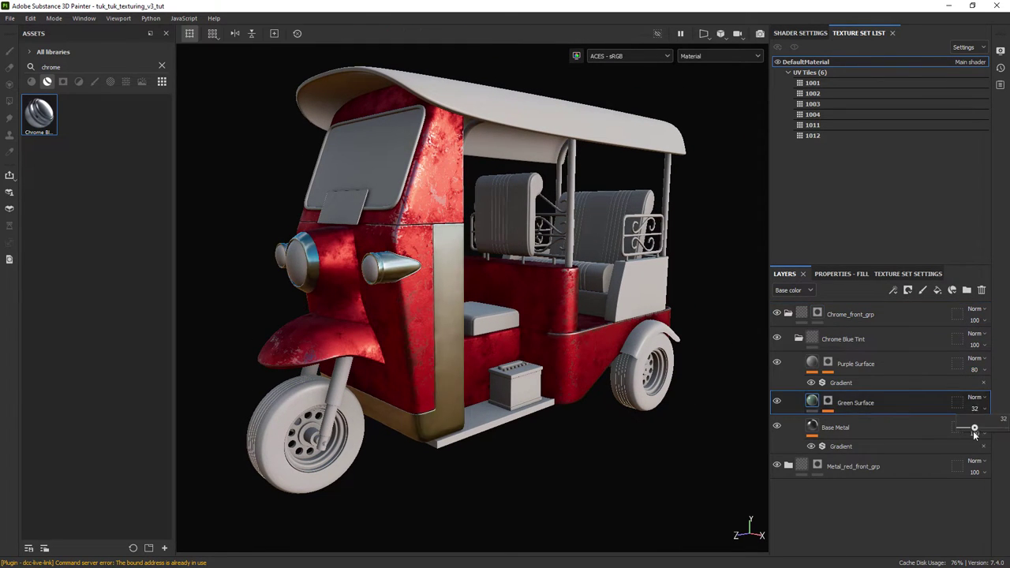
left_click(778, 403)
left_click(779, 402)
Step: Set the Base Metal layer's Roughness to 0.0674 and hide its 3D projection manipulator
double_click(813, 428)
left_click_drag(588, 331, 550, 340, "alt")
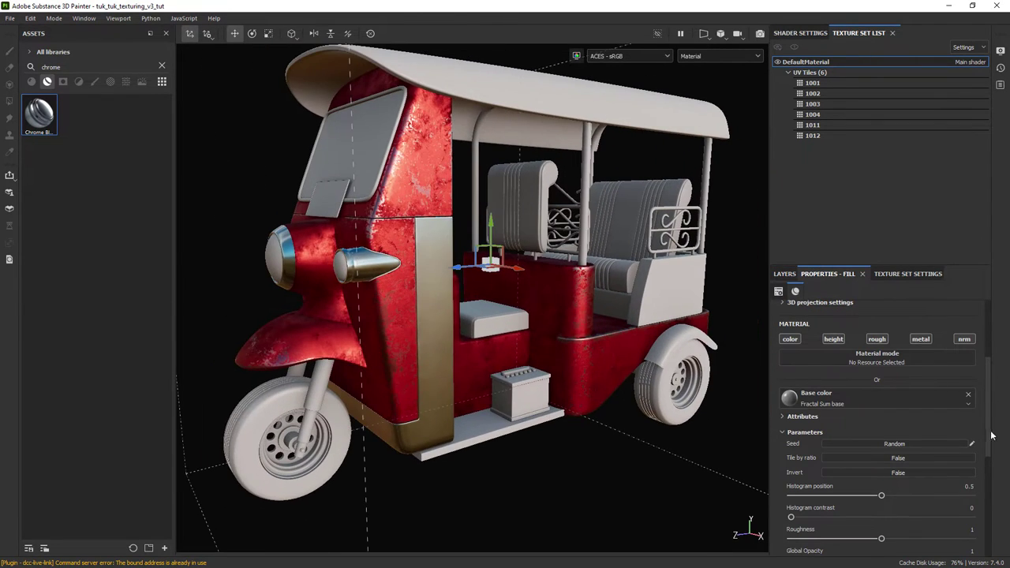
left_click_drag(986, 399, 984, 497)
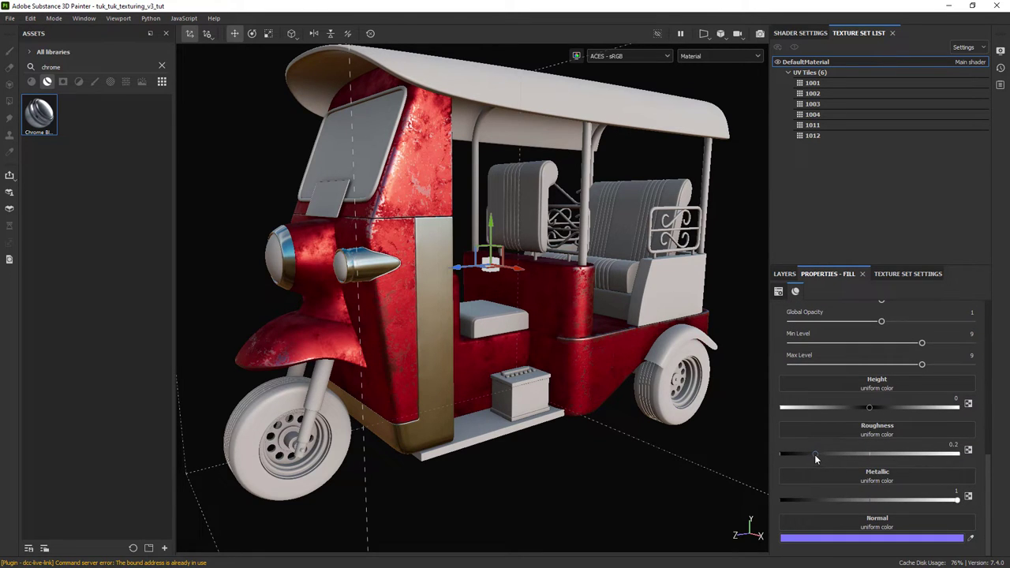
left_click_drag(815, 455, 791, 460)
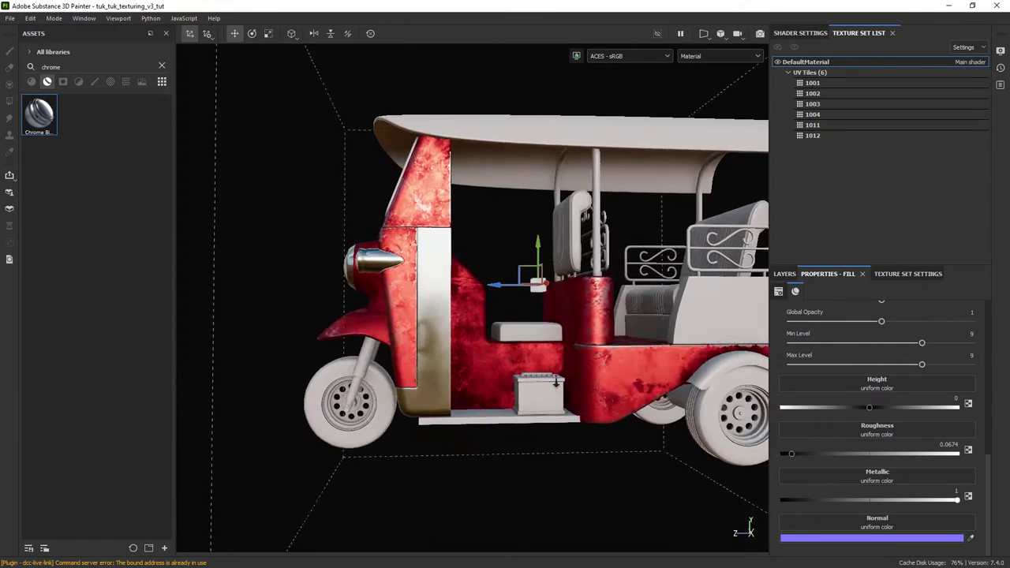
left_click_drag(555, 385, 593, 406, "alt")
left_click(190, 33)
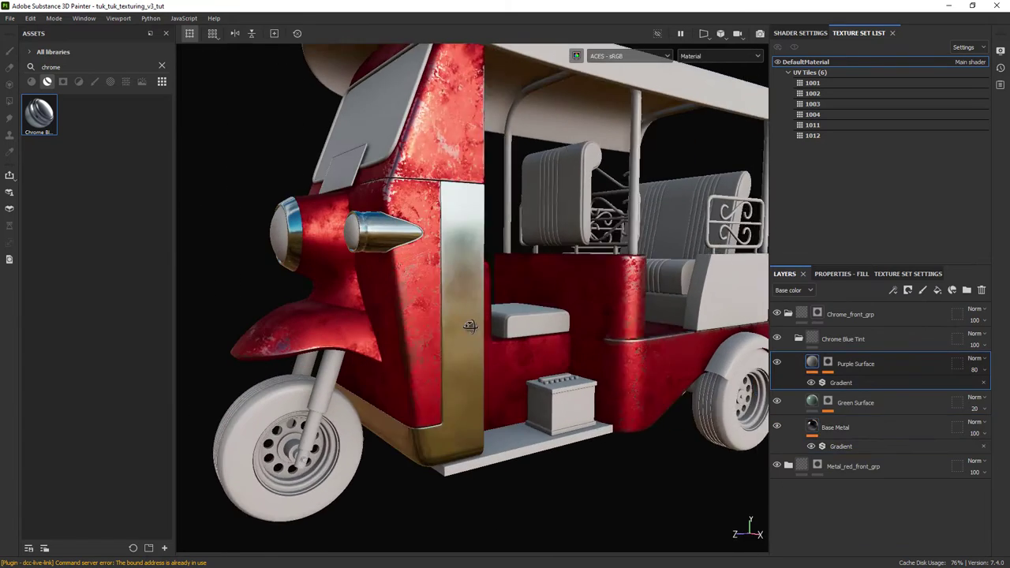
Step: Copy the Edges layer from the Metal_red_front_grp folder into Chrome Blue Tint, above Purple Surface
left_click_drag(472, 327, 562, 370, "alt")
left_click(788, 467)
scroll(944, 466, "down", 2)
right_click(897, 478)
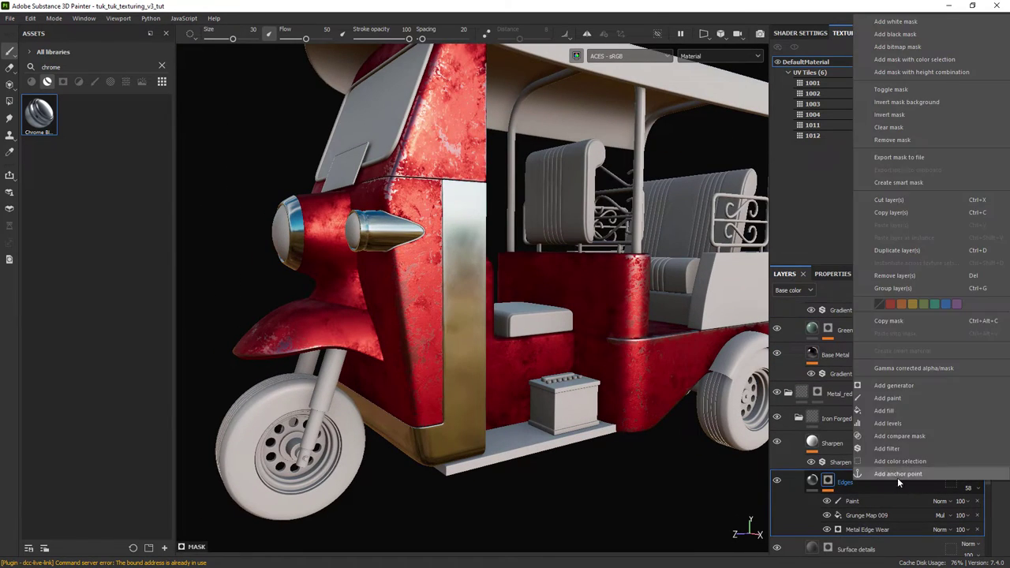
left_click(911, 192)
left_click(855, 364)
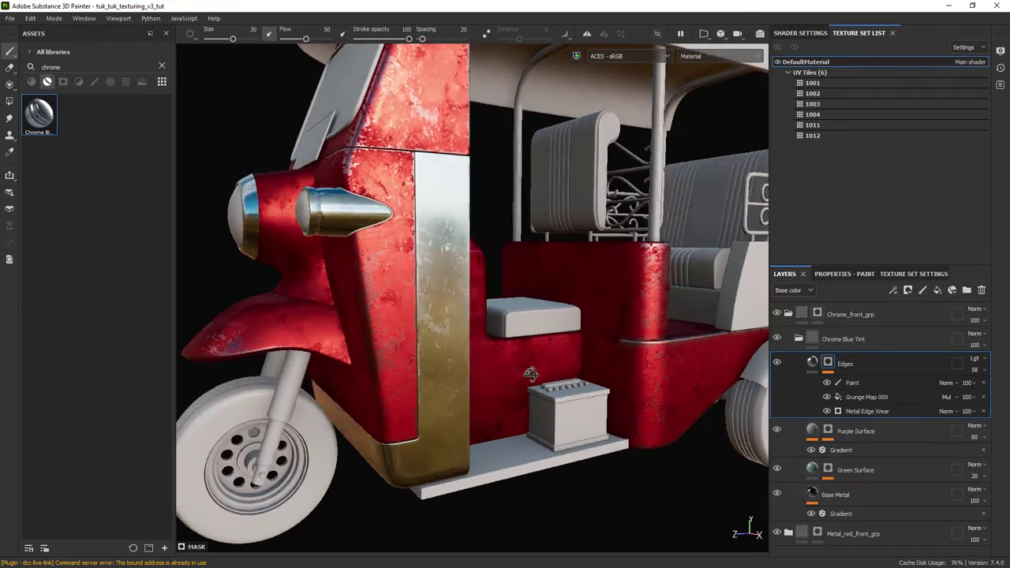
Step: Delete the Paint effect from the copied Edges layer's mask and open its Metal Edge Wear generator's settings
left_click_drag(532, 372, 505, 374, "alt")
left_click(850, 384)
key("Delete")
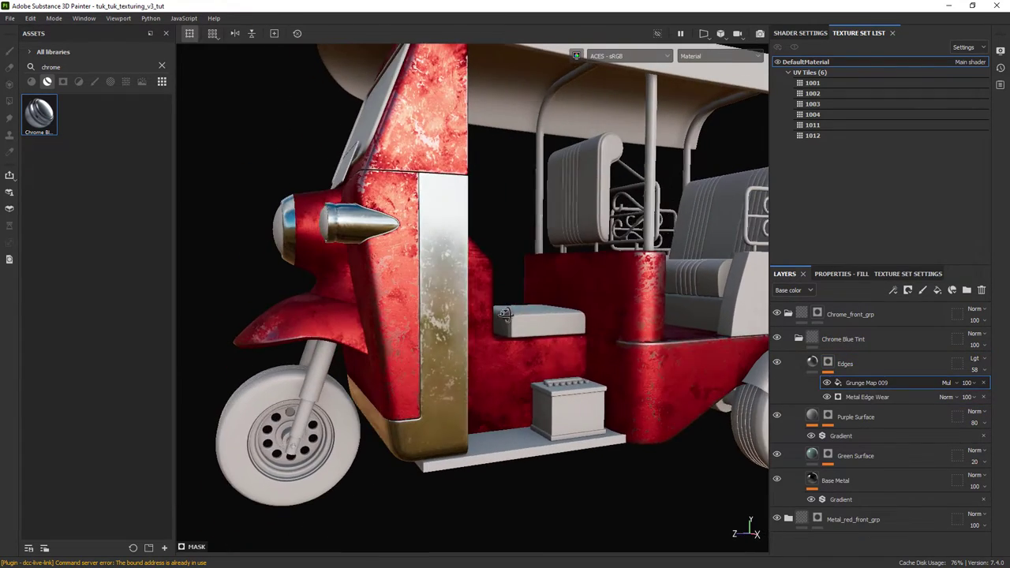
left_click(868, 398)
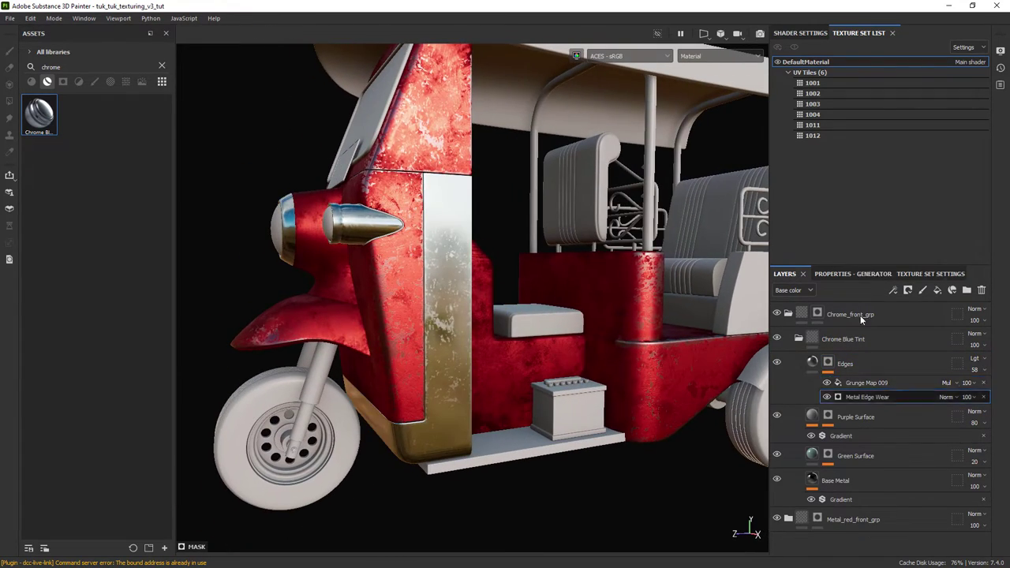
left_click(840, 274)
left_click(785, 274)
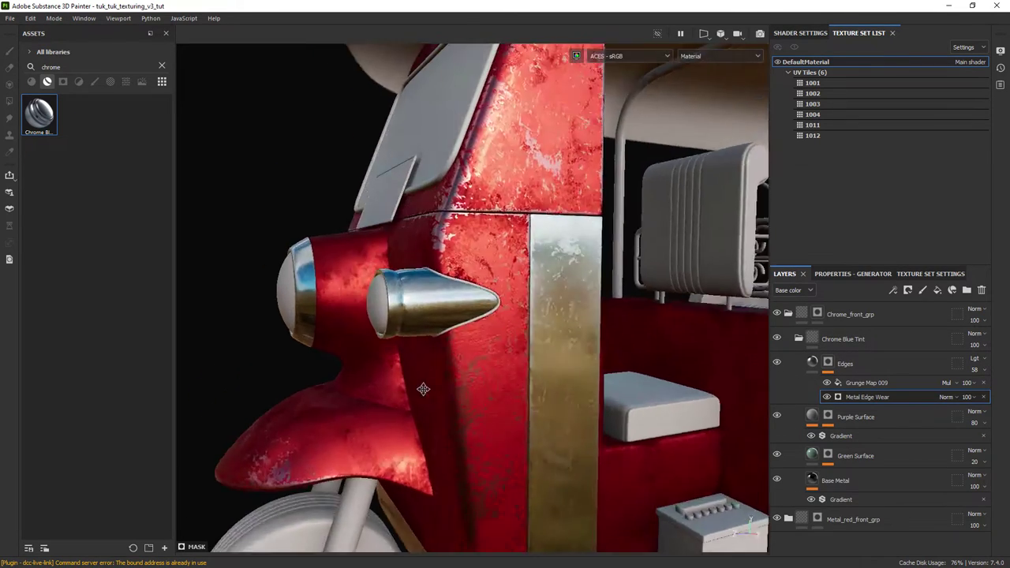
Step: Examine the edge wear on the chrome parts from several angles and under rotated environment lighting
middle_click_drag(421, 389, 415, 396, "alt")
right_click_drag(415, 396, 463, 355, "shift")
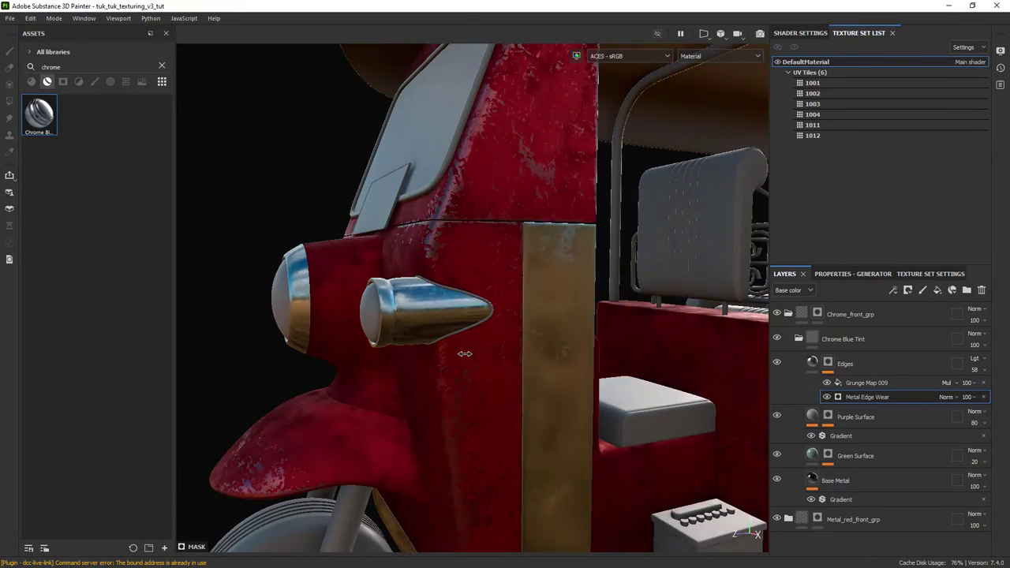
left_click_drag(464, 355, 491, 384, "alt")
scroll(438, 295, "down", 5)
left_click_drag(438, 294, 477, 309, "alt")
right_click_drag(477, 310, 518, 315, "shift")
scroll(524, 298, "down", 2)
left_click_drag(525, 296, 551, 318, "alt")
right_click_drag(551, 318, 574, 322, "shift")
left_click_drag(594, 316, 483, 297, "alt")
scroll(536, 338, "up", 3)
scroll(435, 342, "down", 4)
scroll(521, 308, "up", 2)
Step: Collapse Chrome Blue Tint and add the Rust Fine material above it inside Chrome_front_grp
left_click(799, 338)
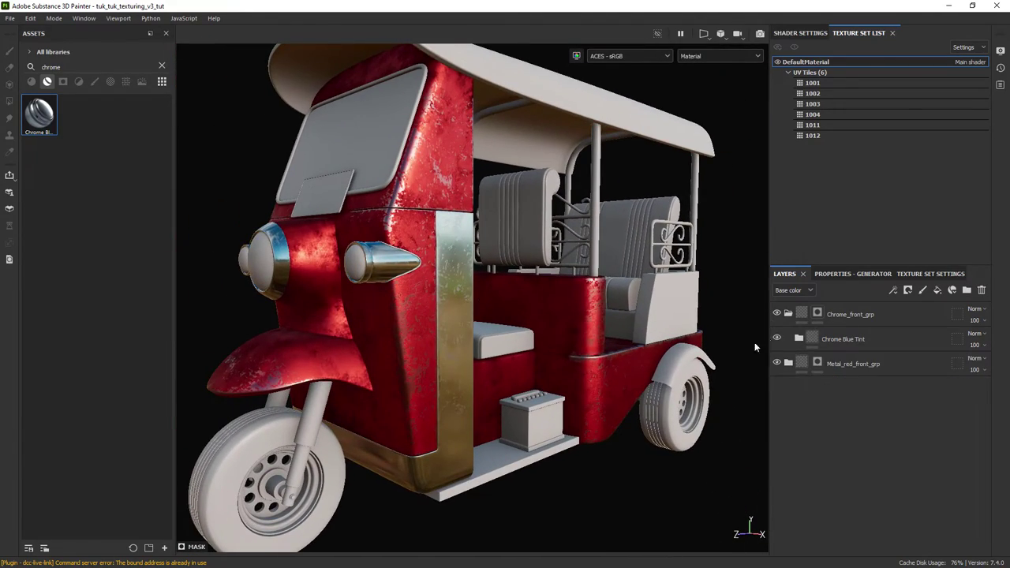
left_click_drag(724, 349, 633, 324, "alt")
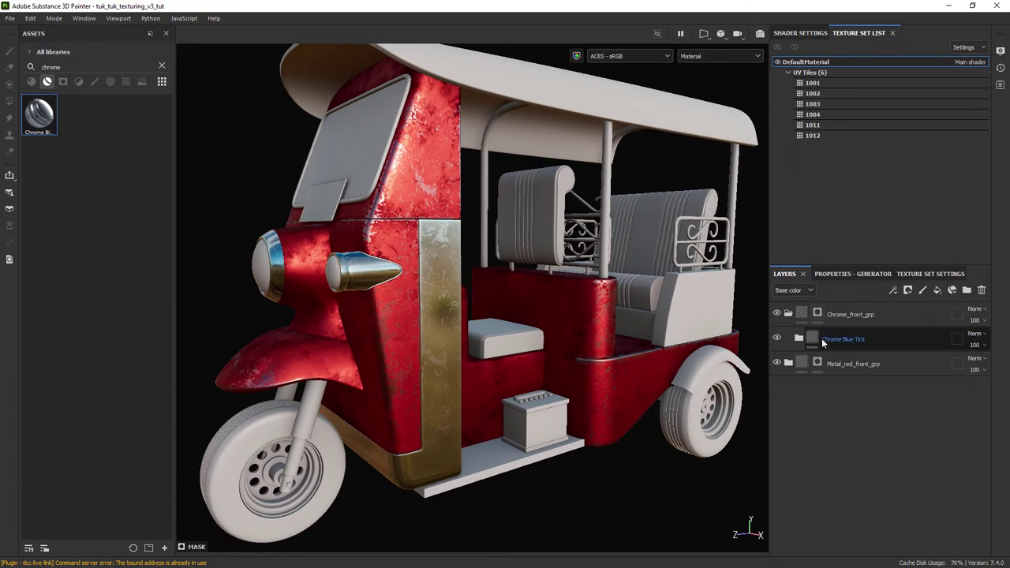
left_click(33, 82)
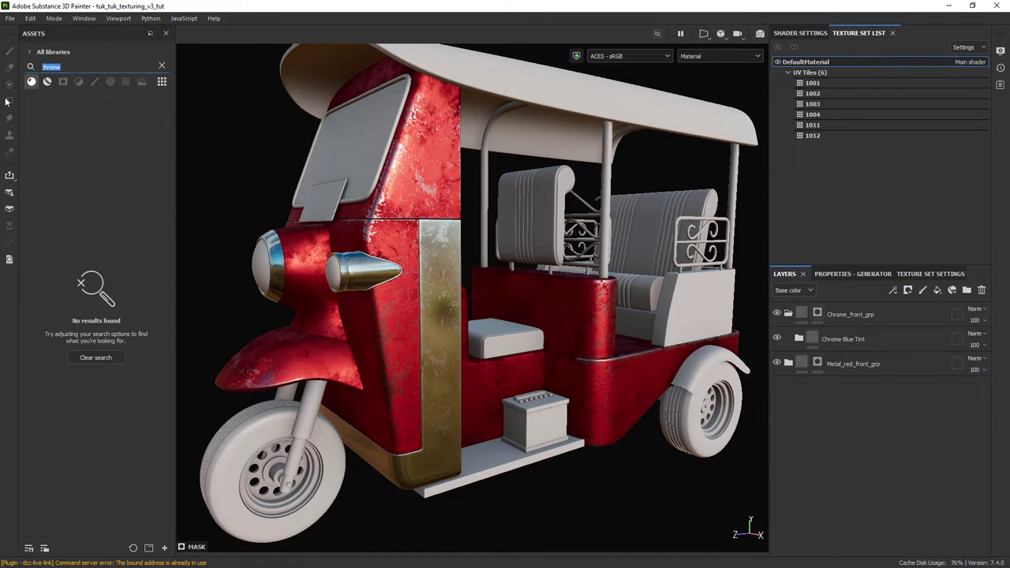
type("rust")
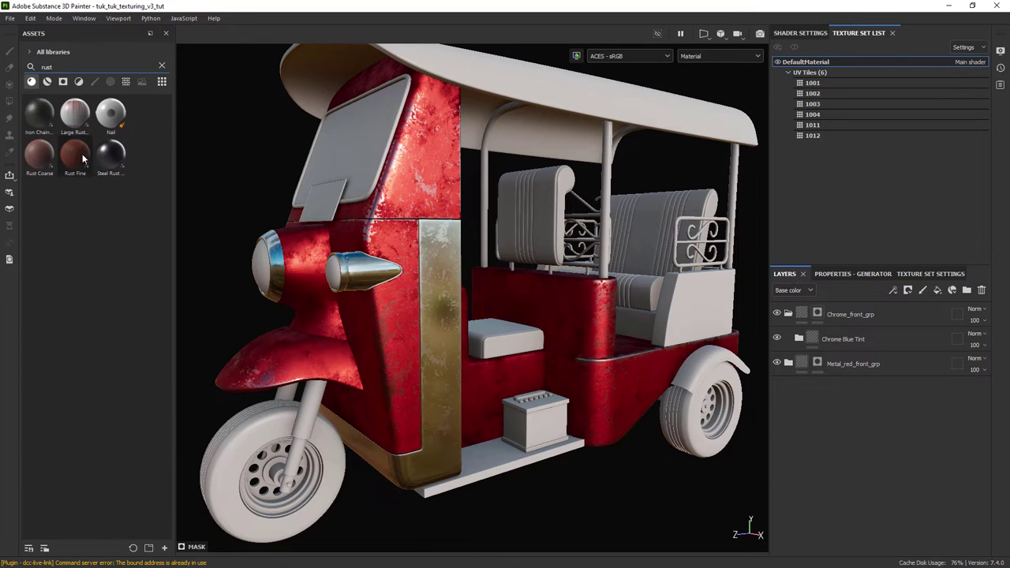
left_click_drag(79, 155, 820, 327)
right_click_drag(444, 274, 466, 339, "alt")
left_click_drag(466, 340, 460, 305, "alt")
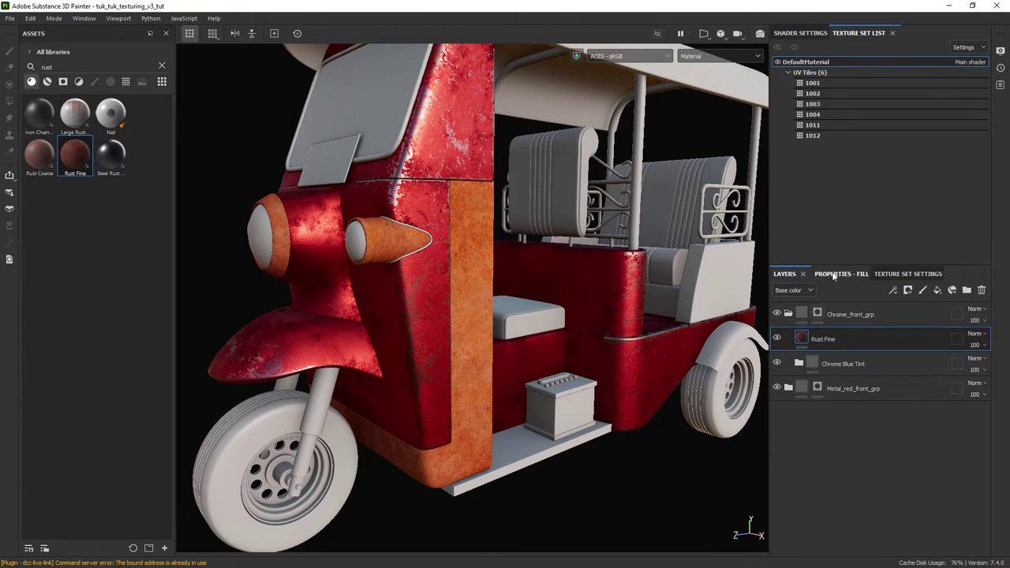
Step: Set the Rust Fine layer's Rust Color to hex 352219
left_click(829, 274)
left_click(883, 439)
left_click_drag(827, 363, 815, 390)
left_click(835, 417)
key("BackSpace")
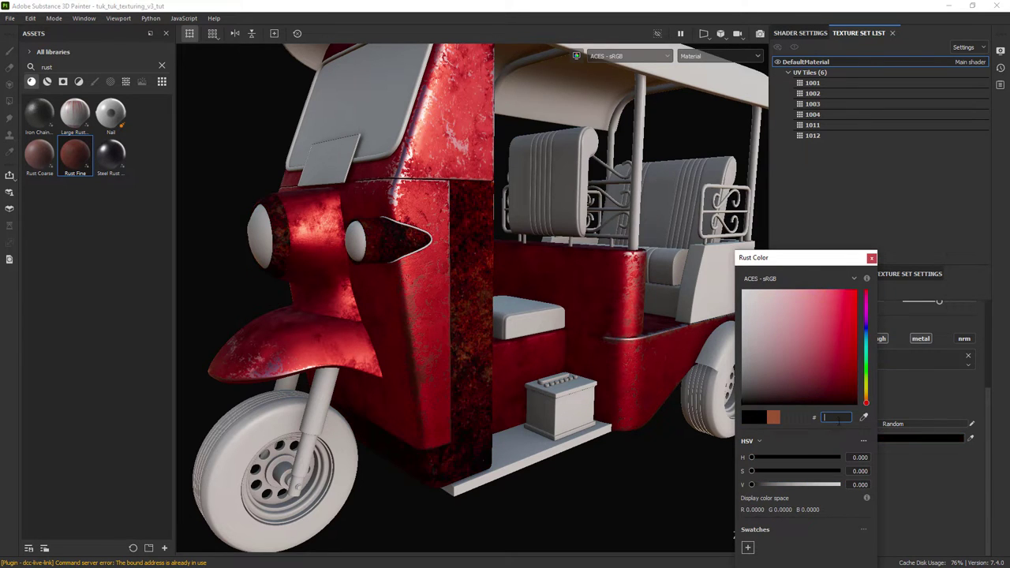
type("352219")
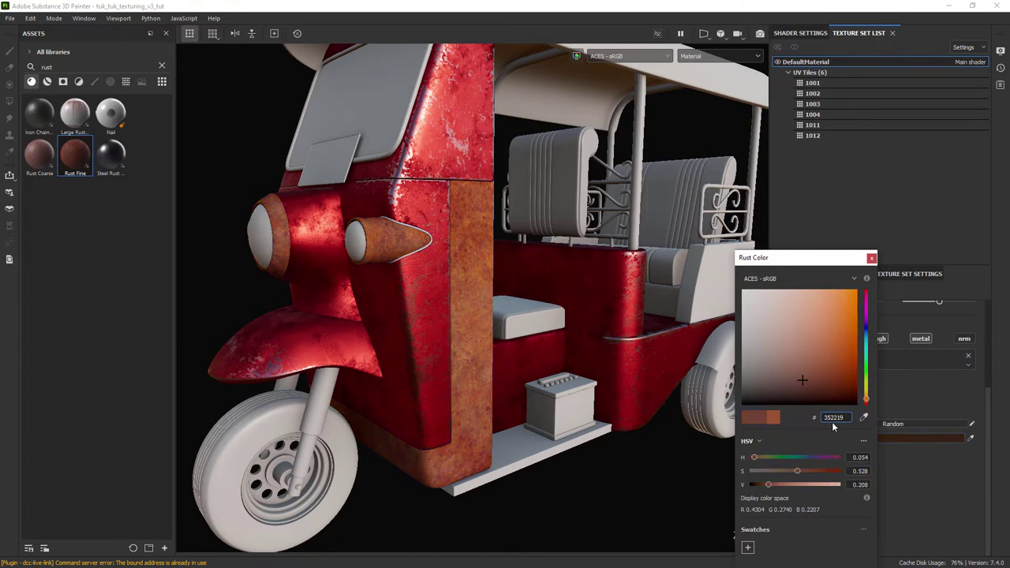
left_click(871, 258)
left_click_drag(671, 308, 699, 302, "alt")
Step: Apply the Cavity Rust smart mask to the Rust Fine layer
left_click(784, 275)
right_click(841, 341)
left_click(832, 341)
left_click(63, 83)
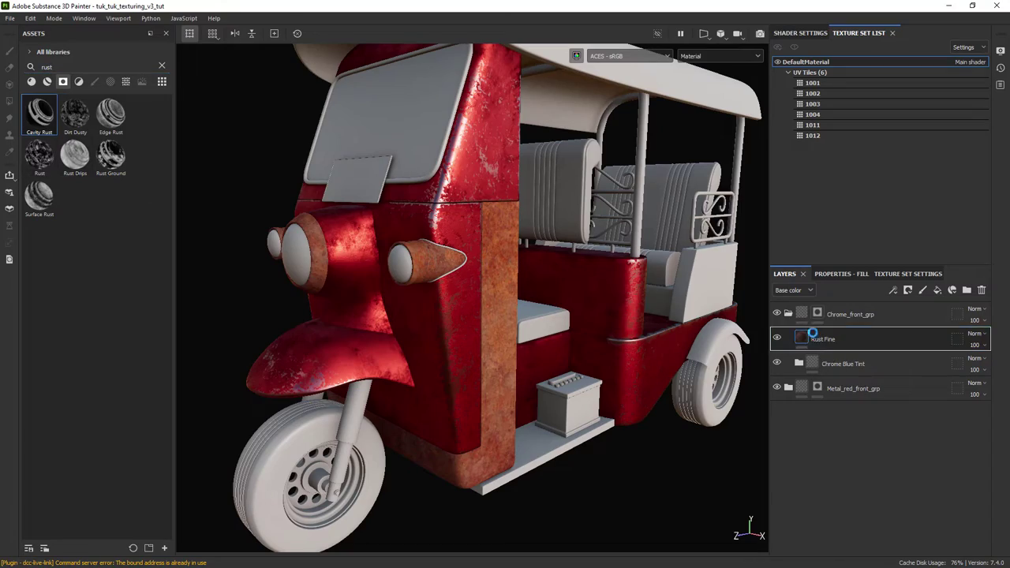
left_click_drag(604, 339, 564, 381, "alt")
right_click_drag(563, 381, 505, 280, "alt")
mouse_move(505, 280)
left_mouse_down("alt")
mouse_move(534, 297)
mouse_move(483, 283)
mouse_move(428, 315)
mouse_move(508, 316)
mouse_move(503, 254)
mouse_move(497, 300)
mouse_move(527, 313)
left_mouse_up("alt")
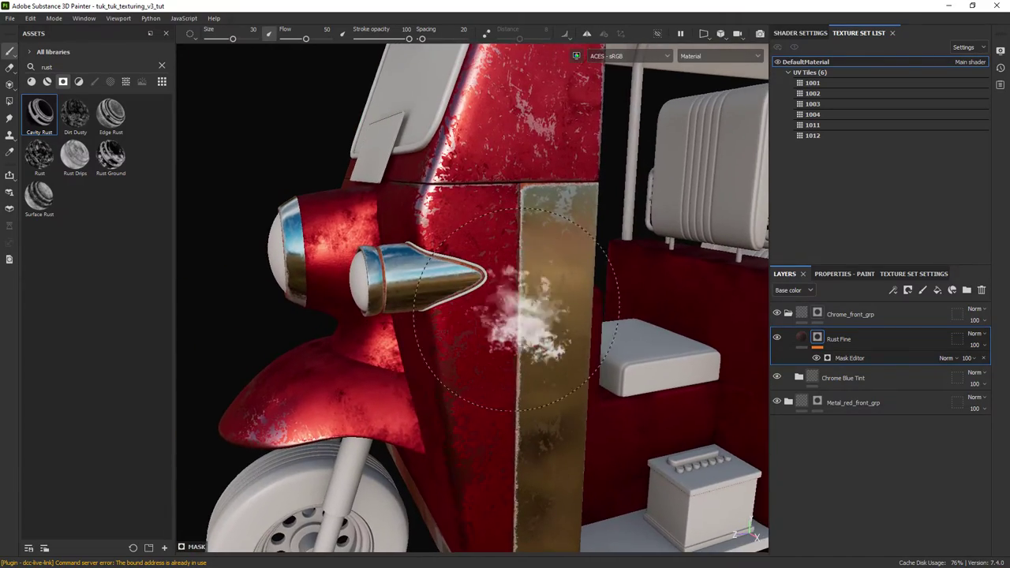
Step: Add a Paint effect above the Mask Editor in the Rust Fine mask and choose the Dirt 2 brush
left_click(860, 361)
right_click_drag(604, 316, 572, 340, "alt")
left_click_drag(573, 340, 545, 321, "alt")
right_click_drag(545, 321, 556, 310, "alt")
left_click(894, 290)
left_click(913, 316)
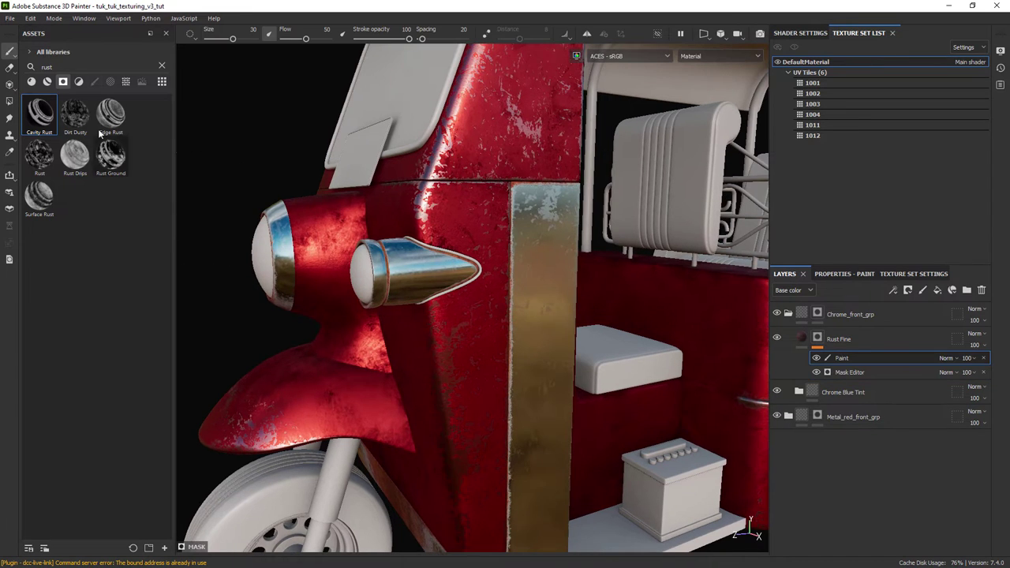
left_click(95, 81)
left_click(110, 197)
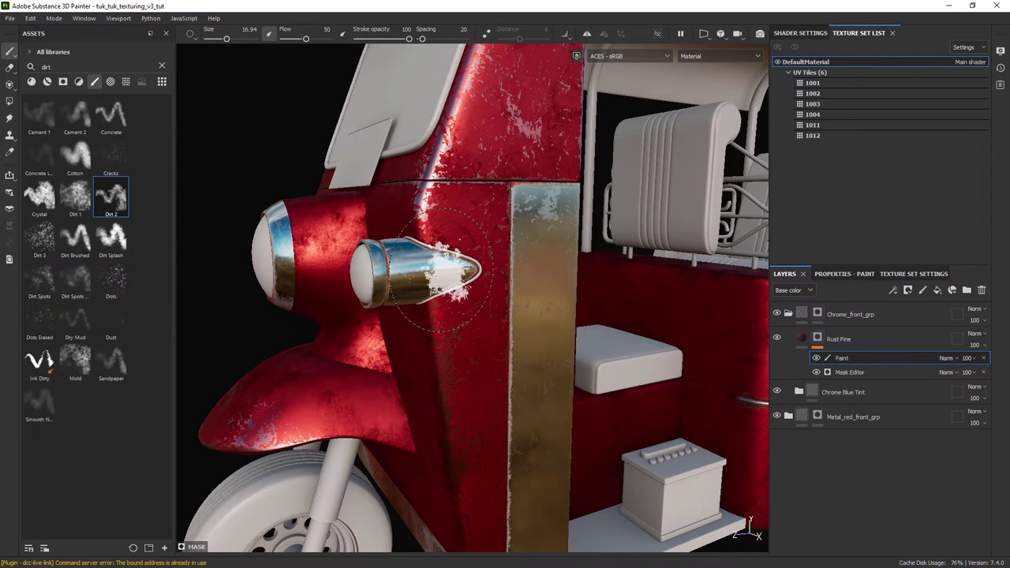
Step: Paint rust onto the side lamp housing in the Rust Fine mask with a size 2.19 brush and save the project
scroll(416, 264, "up", 3)
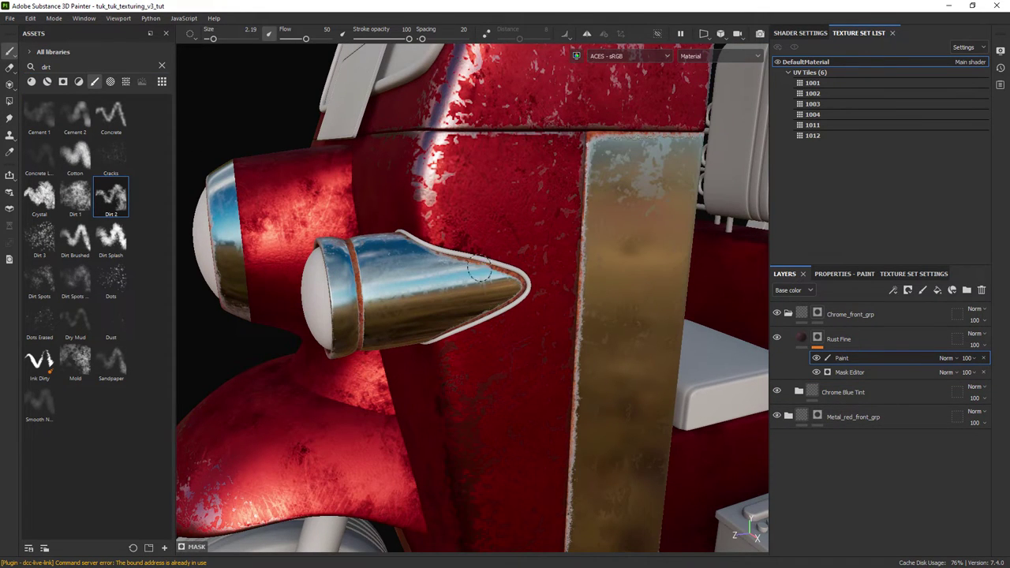
left_click_drag(486, 311, 510, 296, "alt")
right_click_drag(509, 297, 517, 290, "alt")
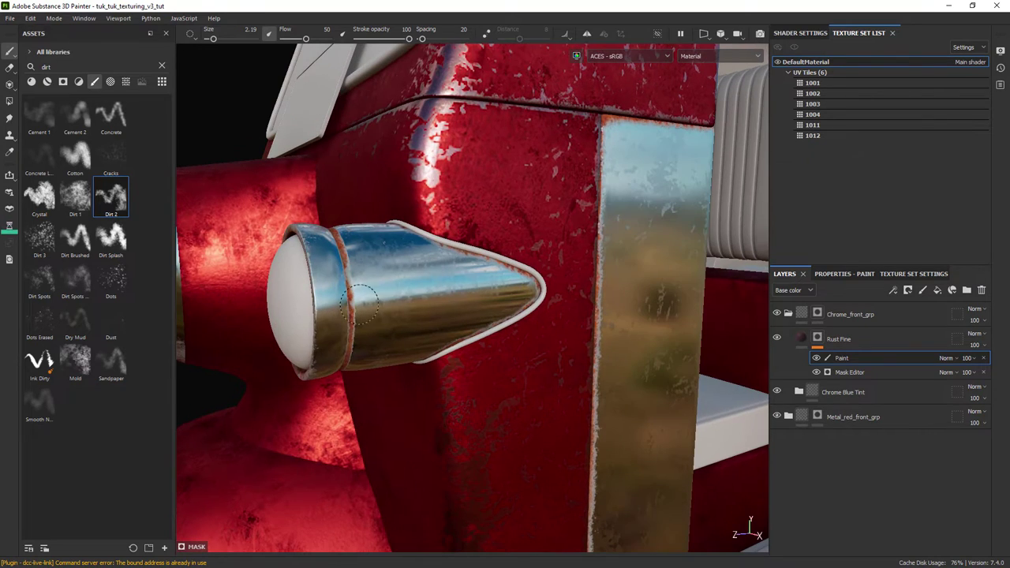
key("ctrl+s")
left_click_drag(429, 297, 545, 340, "alt")
mouse_move(556, 462)
left_mouse_down("alt")
mouse_move(469, 438)
mouse_move(462, 426)
left_mouse_up("alt")
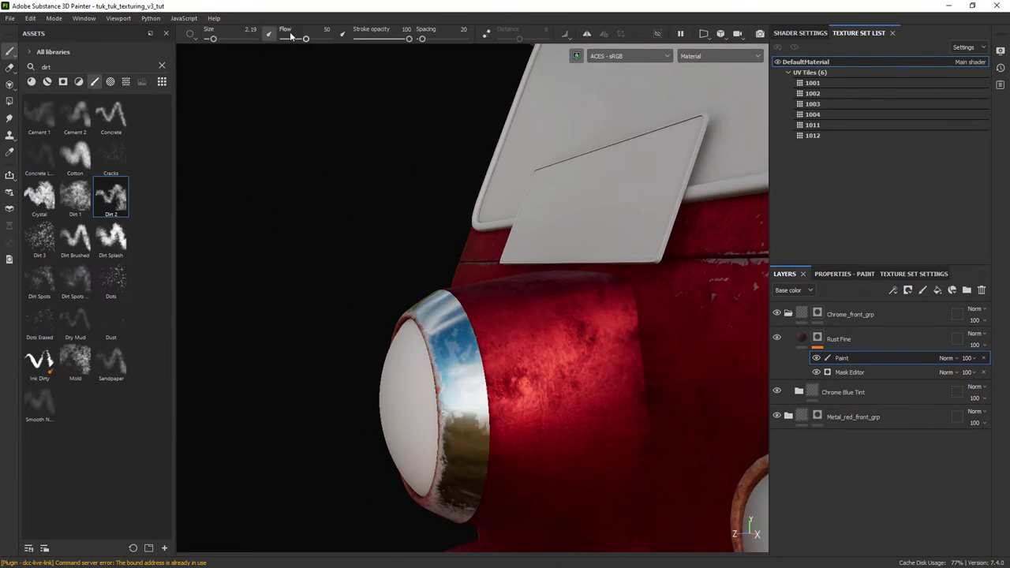
Step: Paint rust patches on the headlight and side lamp housings at flow 36, then collapse the Chrome_front_grp folder
left_click_drag(473, 327, 516, 284, "alt")
right_click_drag(516, 284, 505, 379, "alt")
left_click_drag(505, 379, 523, 415, "alt")
right_click_drag(523, 415, 482, 420, "alt")
left_click(788, 314)
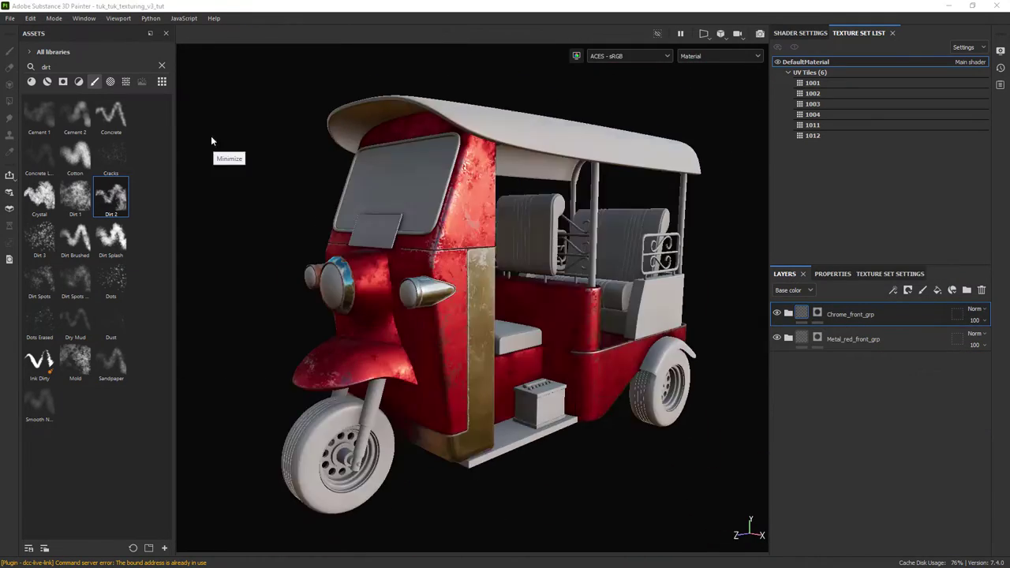
left_click_drag(395, 284, 466, 340, "alt")
right_click_drag(466, 339, 494, 398, "alt")
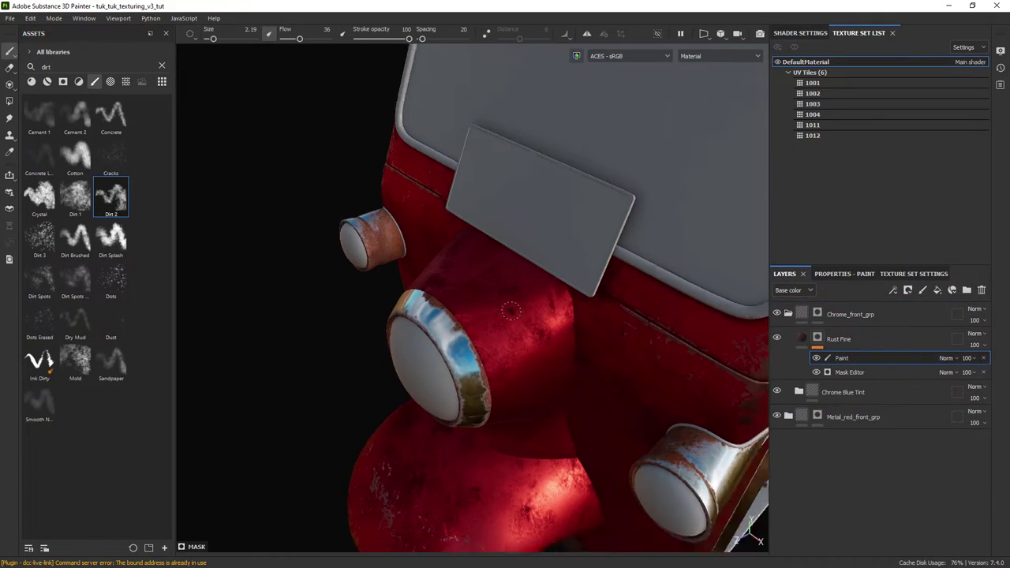
left_click(789, 314)
Step: Open the texture export settings for the project
left_click_drag(552, 316, 505, 332, "alt")
right_click_drag(505, 331, 458, 347, "alt")
left_click_drag(458, 348, 474, 284, "alt")
right_click_drag(442, 331, 489, 363, "alt")
left_click_drag(490, 362, 483, 275, "alt")
right_click_drag(483, 276, 442, 228, "alt")
left_click(10, 18)
left_click(32, 193)
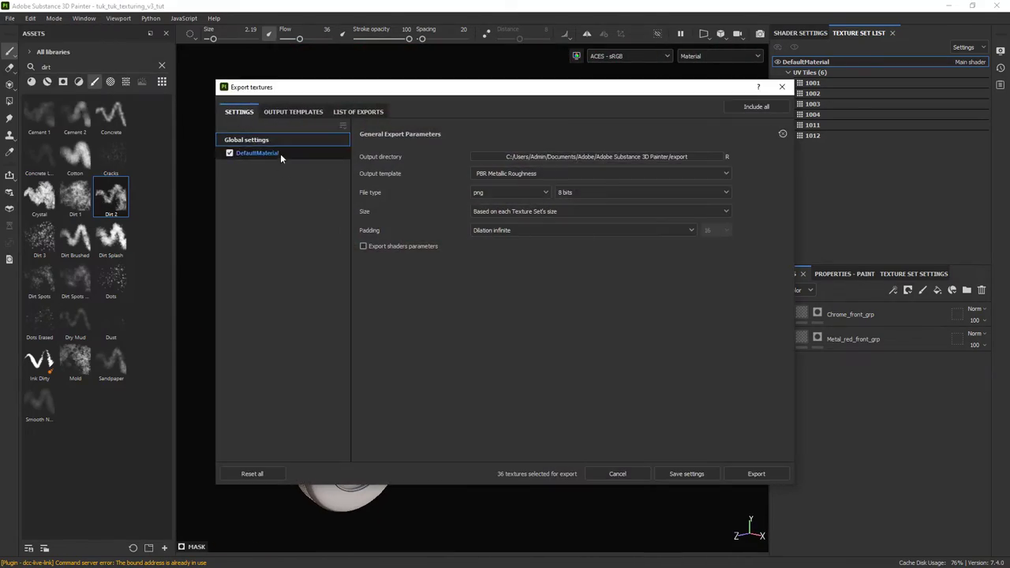
Step: Set the export output directory to the exports folder of the tukTuk Maya project
left_click(281, 154)
left_click(277, 144)
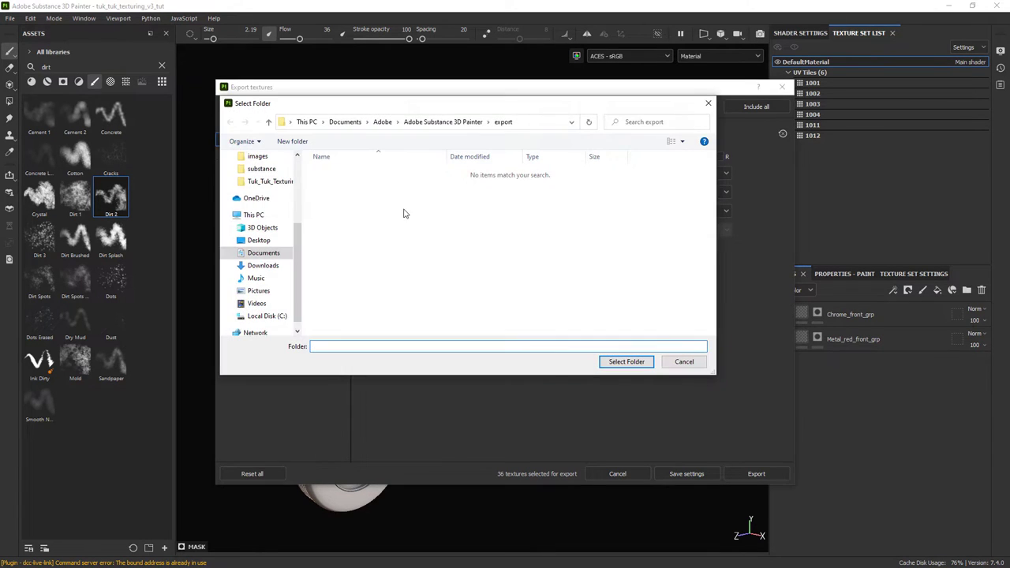
left_click(266, 181)
scroll(301, 209, "up", 1)
left_click(261, 218)
left_click(444, 122)
double_click(386, 228)
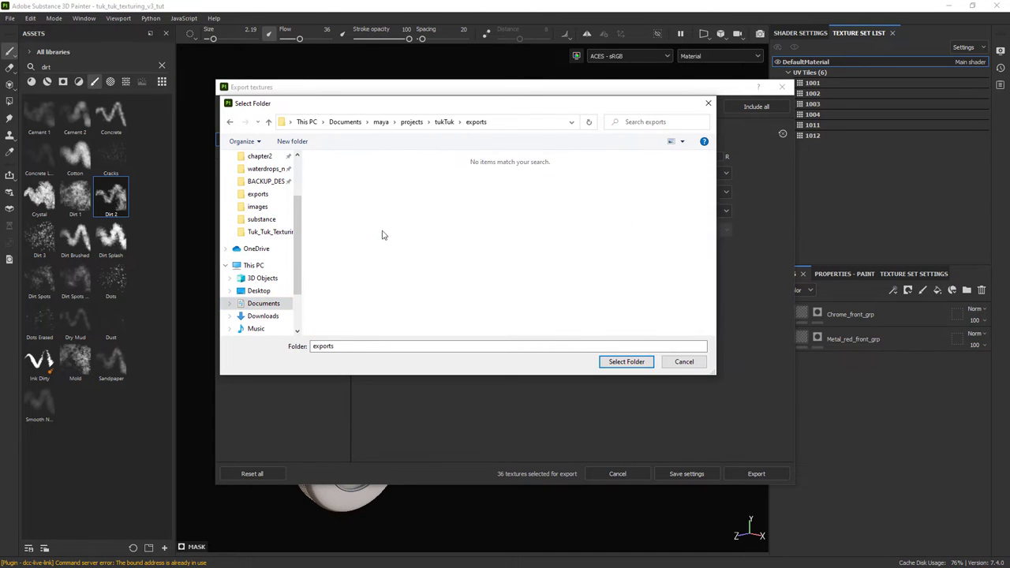
left_click(627, 361)
Step: Set the output template to Arnold (AiStandard)_v2
left_click(579, 175)
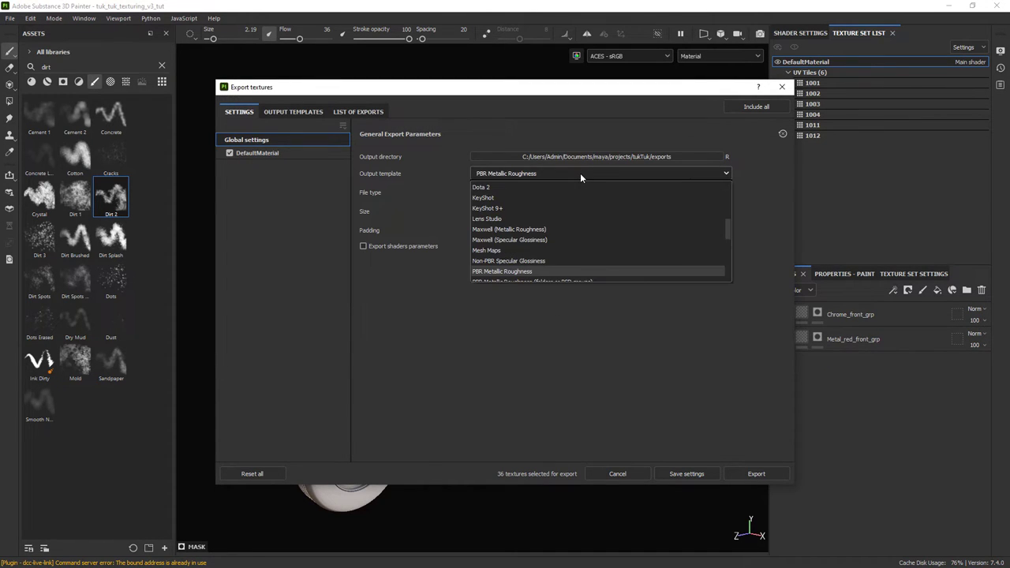
left_click_drag(732, 234, 733, 179)
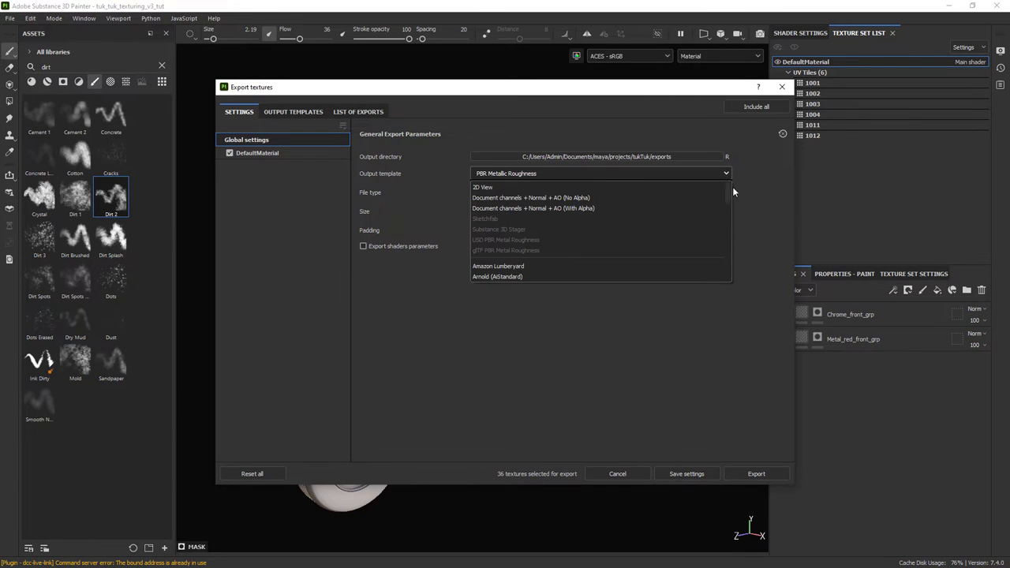
left_click(581, 255)
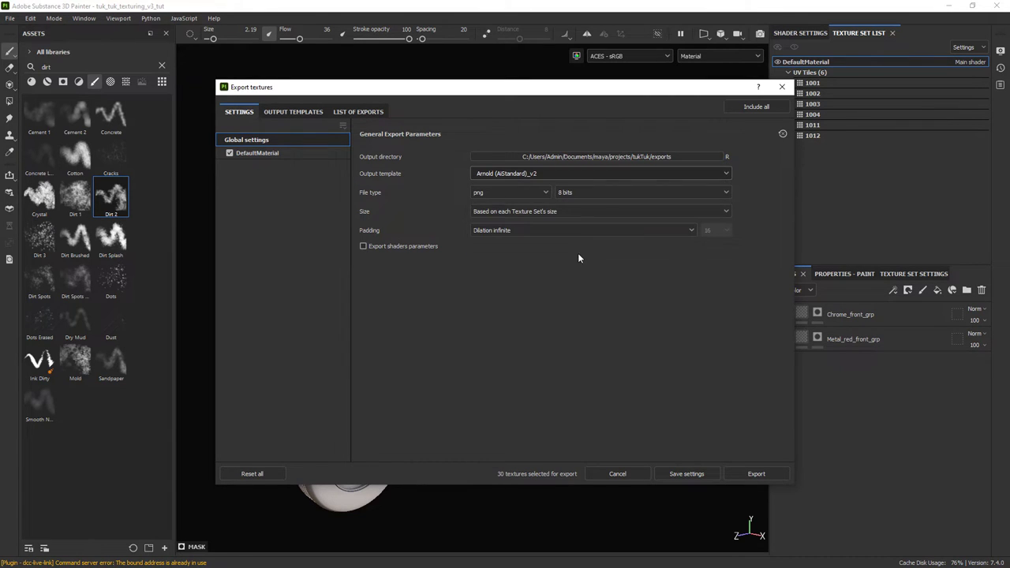
Step: Duplicate the Arnold (AiStandard)_v2 export preset and rename the copy Arnold (AiStandard)_tut
left_click(293, 111)
left_click(275, 174)
right_click(282, 173)
left_click(300, 190)
double_click(306, 426)
left_click_drag(309, 427, 297, 426)
type("_tut")
key("Return")
Step: Remove the Opacity output map from the preset and give the BaseColor, Metalness, Roughness and Height map names the suffix _v3
left_click_drag(383, 271, 331, 266)
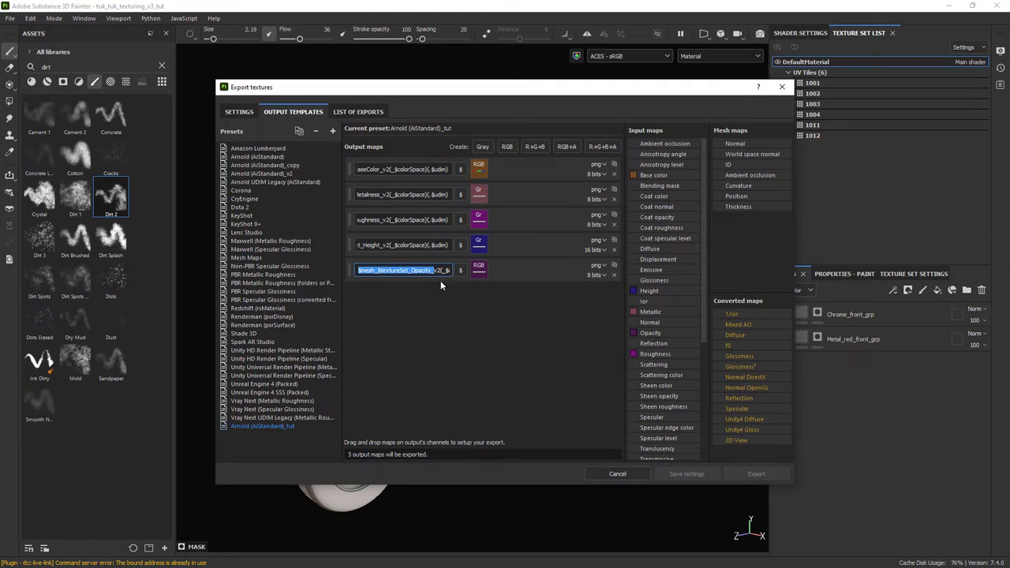
left_click(614, 274)
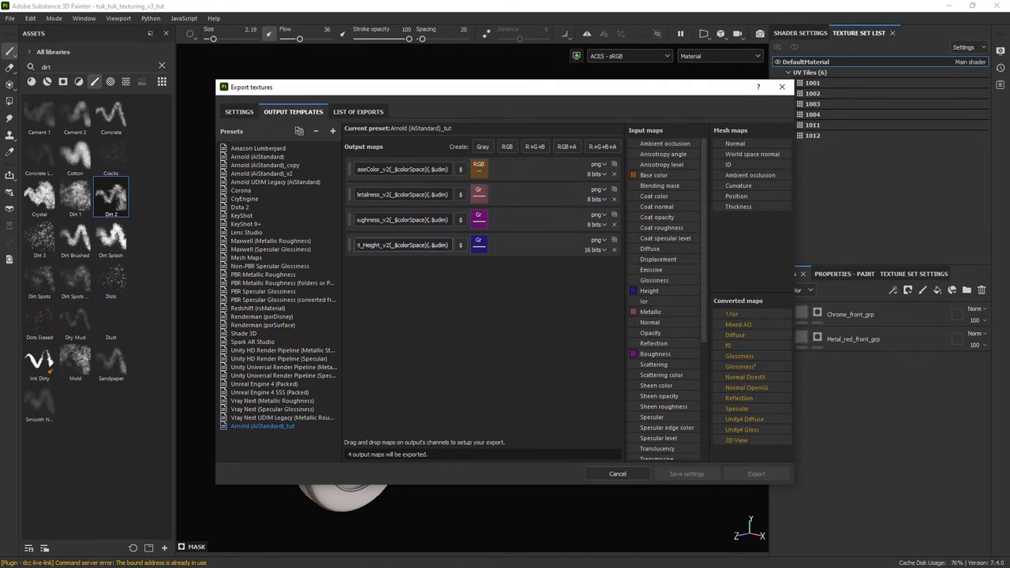
left_click_drag(449, 246, 380, 245)
left_click_drag(449, 221, 404, 218)
left_click_drag(448, 246, 348, 243)
left_click_drag(449, 221, 348, 219)
left_click_drag(449, 195, 352, 195)
left_click_drag(449, 170, 350, 170)
left_click(465, 268)
left_click(448, 195)
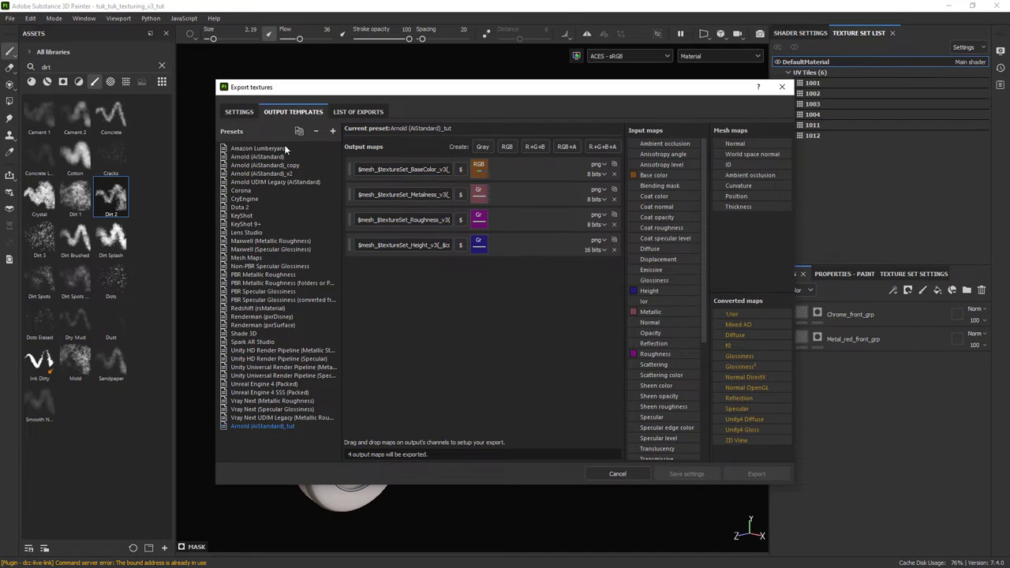
Step: Set the output template to Arnold (AiStandard)_tut and check the list of textures selected for export
left_click(239, 111)
left_click(545, 174)
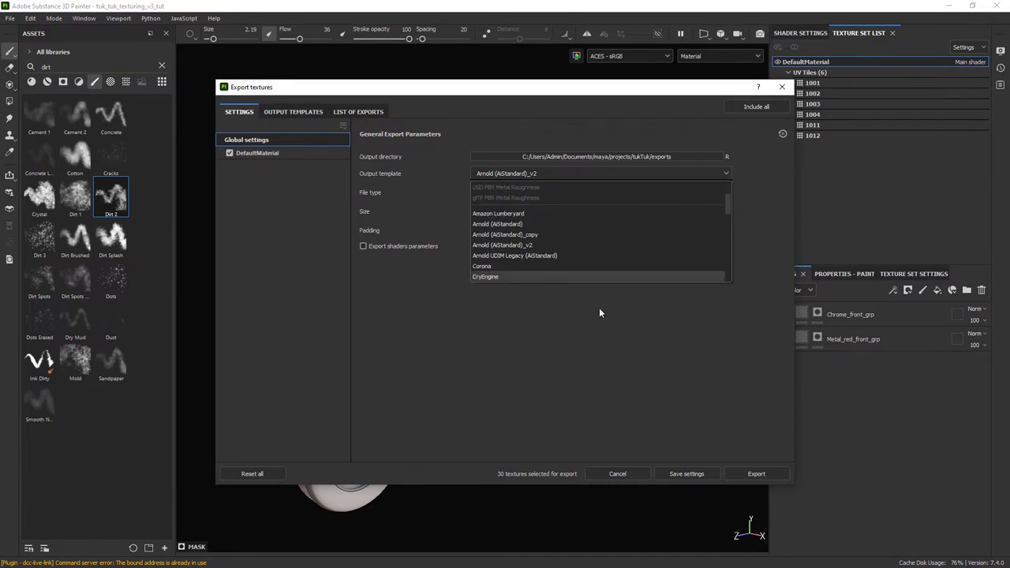
left_click_drag(723, 219, 731, 269)
left_click(592, 269)
left_click(358, 111)
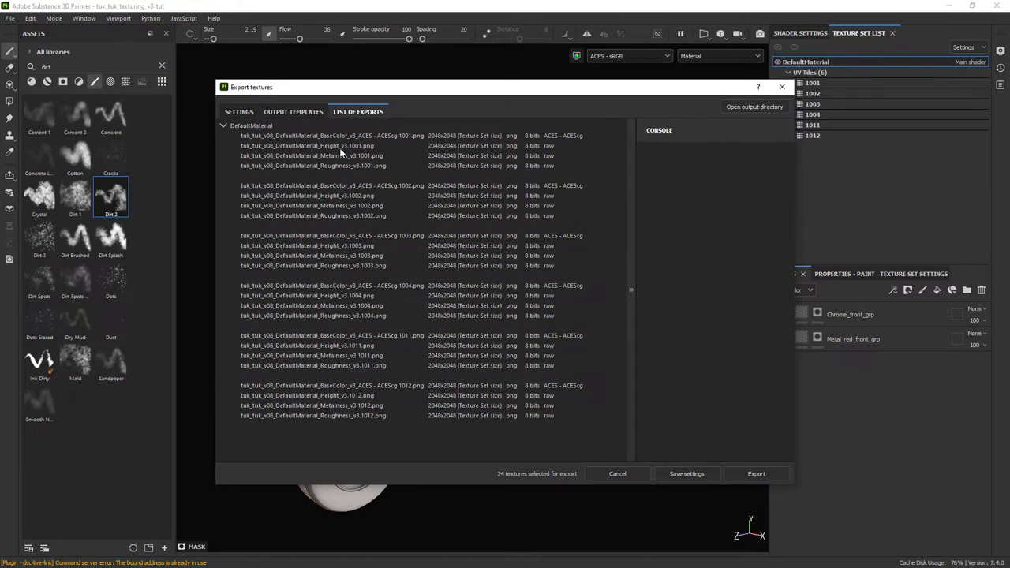
Step: Set the export file type to exr
left_click(239, 111)
left_click(527, 193)
scroll(528, 289, "down", 5)
left_click(526, 226)
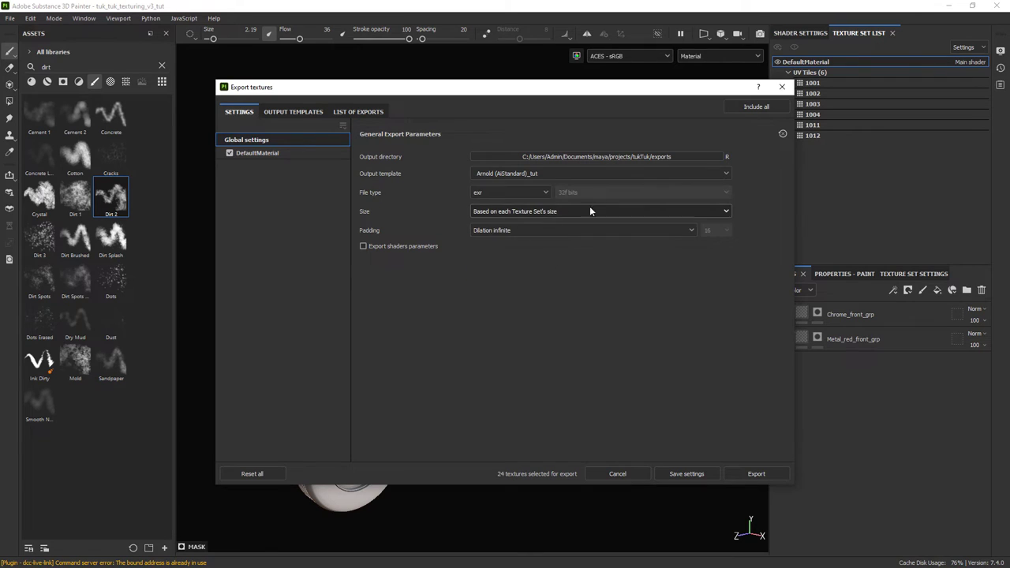
Step: Set the export size to 4096x4096 and export the textures
left_click(545, 214)
left_click(524, 302)
left_click(358, 111)
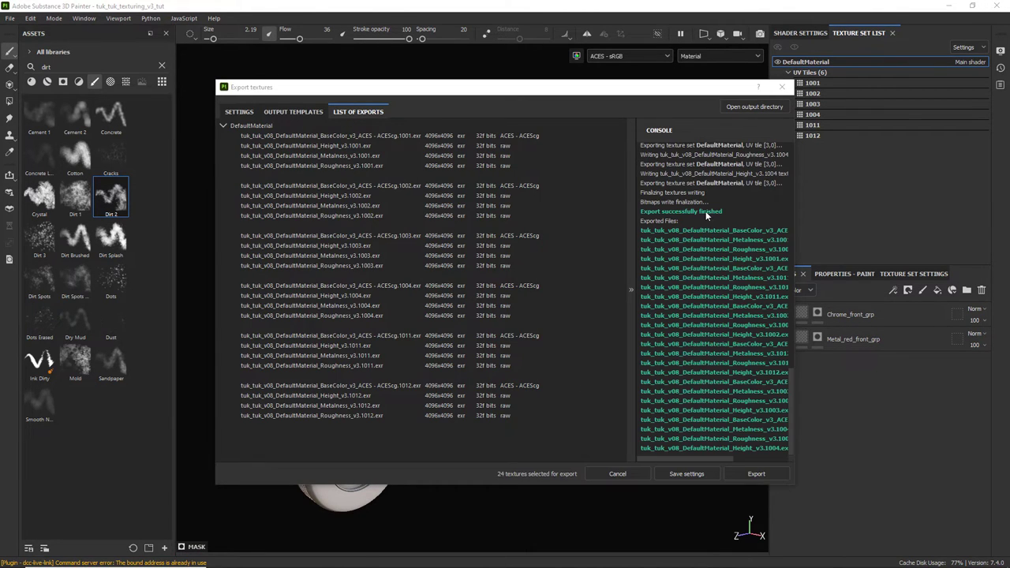
Step: Close the texture export, switch to Maya, and show the tuk-tuk with the default material, hiding the helper shape beside it
left_click(782, 88)
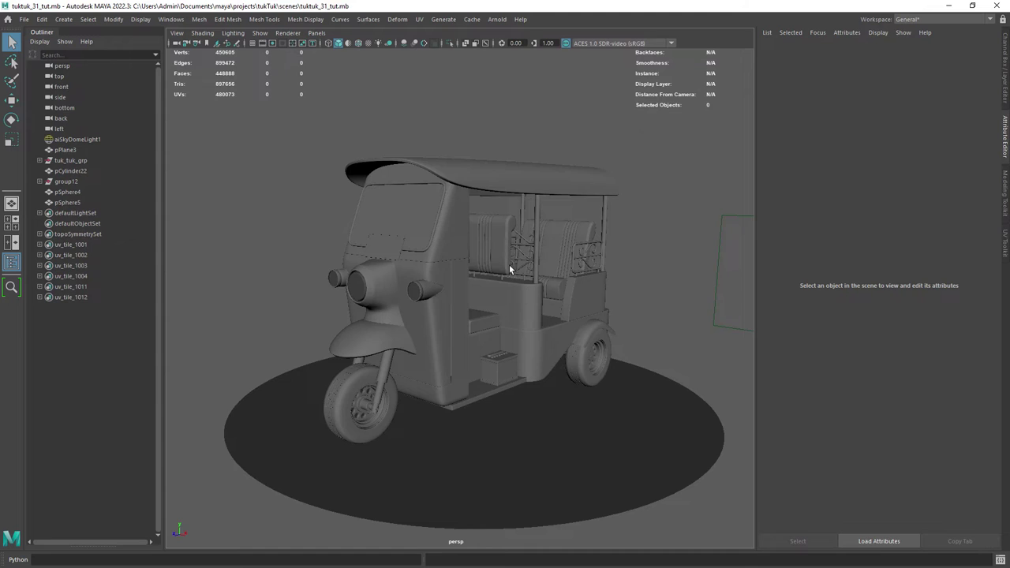
mouse_move(509, 264)
right_mouse_down("alt")
mouse_move(462, 260)
mouse_move(478, 309)
mouse_move(351, 63)
right_mouse_up("alt")
left_click(348, 43)
right_click_drag(395, 236, 426, 249, "alt")
left_click_drag(426, 249, 454, 257, "alt")
left_click(260, 34)
left_click(292, 184)
left_click(448, 288)
Step: Select the whole tuk_tuk_grp, assign the existing default shading group to it, and check the assignment on the front corner panel
right_click_drag(448, 288, 414, 230, "alt")
mouse_move(415, 231)
middle_mouse_down("alt")
mouse_move(462, 218)
mouse_move(414, 225)
middle_mouse_up("alt")
right_click_drag(415, 225, 371, 210, "alt")
left_click_drag(350, 173, 623, 368)
left_click_drag(573, 340, 620, 325, "alt")
left_click_drag(558, 381, 435, 354, "ctrl")
left_click(474, 327)
key("Up")
left_click_drag(468, 290, 466, 324, "alt")
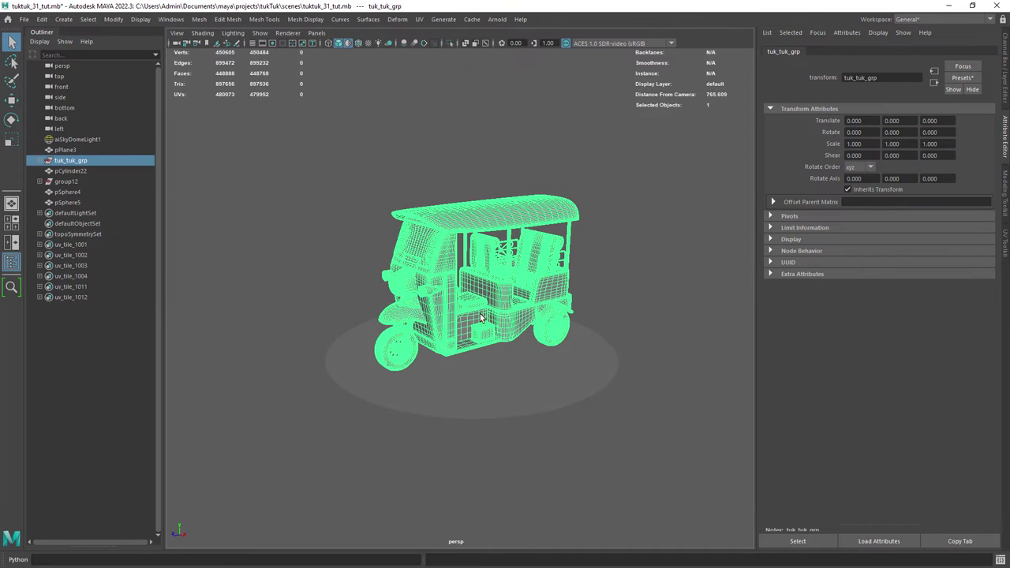
right_click_drag(447, 267, 527, 512)
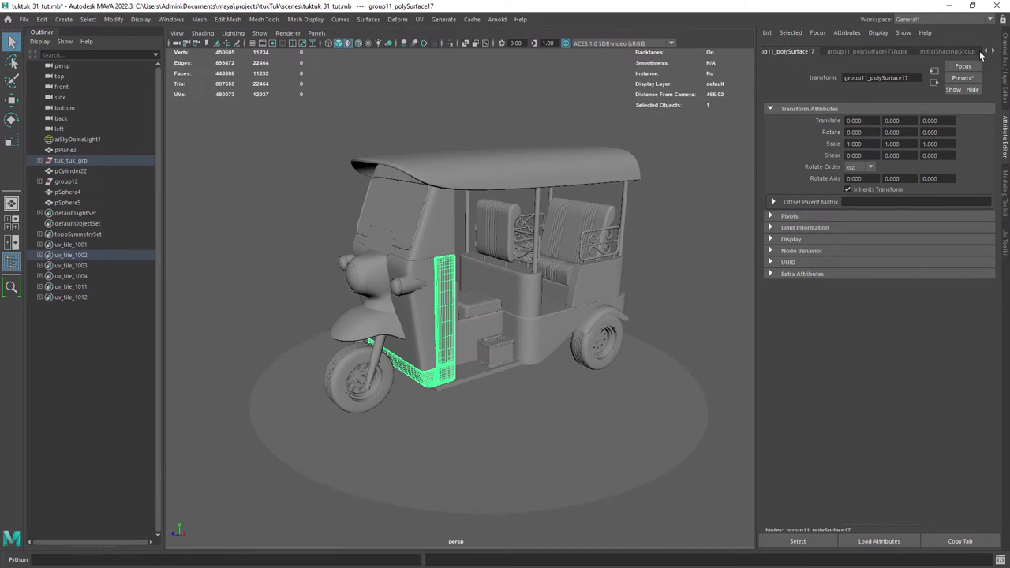
Step: Split the workspace into two side-by-side panes and show the Hypershade beside the perspective view
left_click(696, 233)
left_click(316, 33)
mouse_move(408, 109)
left_click(474, 120)
left_click(613, 33)
mouse_move(624, 87)
left_click(743, 179)
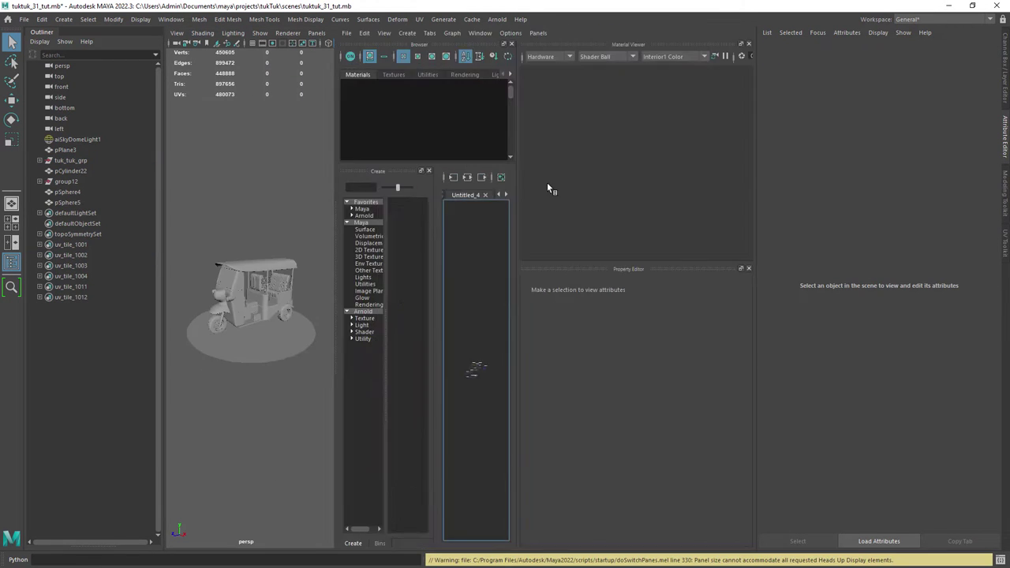
Step: Name a new work area tab in the Hypershade Main_MAT_tut
scroll(279, 266, "up", 5)
scroll(279, 266, "down", 5)
double_click(633, 68)
type("Main_MAT_tut")
key("Return")
Step: Assign a new aiStandardSurface material to the whole tuk-tuk group and name it tuk_tuk_MAT_tut
left_click(270, 259)
key("Up")
right_click_drag(341, 276, 351, 506)
left_click(372, 284)
left_click(438, 381)
left_click_drag(908, 78, 743, 120)
type("tuk_tuk_MAT_tut")
key("Return")
Step: Widen the node graph pane and arrange the tuk_tuk_MAT_tut node beside its shading group, leaving room for texture nodes
scroll(315, 259, "down", 3)
scroll(316, 259, "up", 2)
left_click_drag(509, 180, 585, 180)
middle_click_drag(474, 231, 536, 237, "alt")
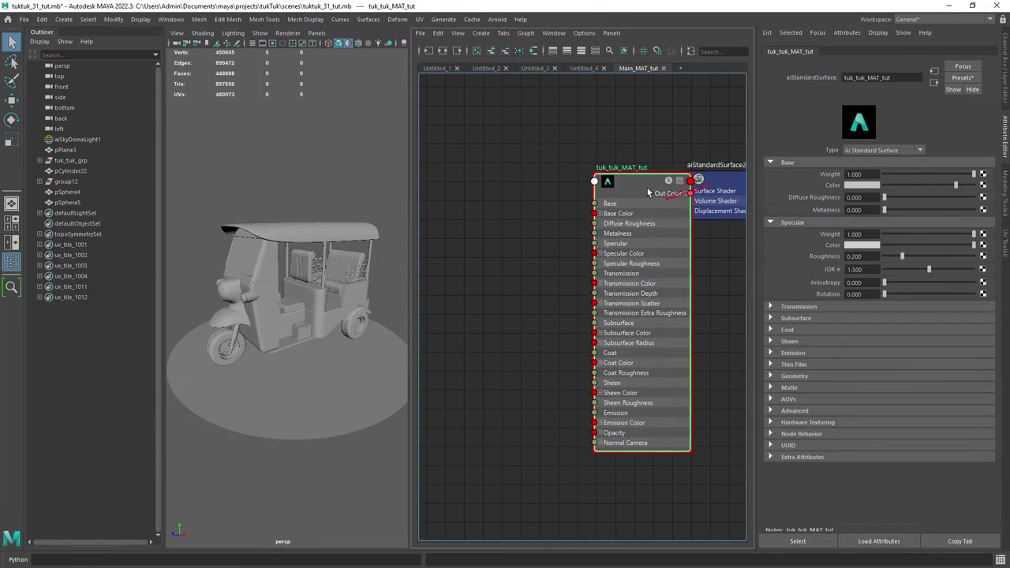
left_click_drag(410, 237, 345, 239)
left_click_drag(663, 180, 728, 180)
Step: Add a File texture node with its 2D placement node in front of the tuk_tuk_MAT_tut material
scroll(584, 292, "down", 2)
left_click(433, 241)
key("Tab")
type("file")
key("Return")
left_click_drag(509, 278, 443, 280)
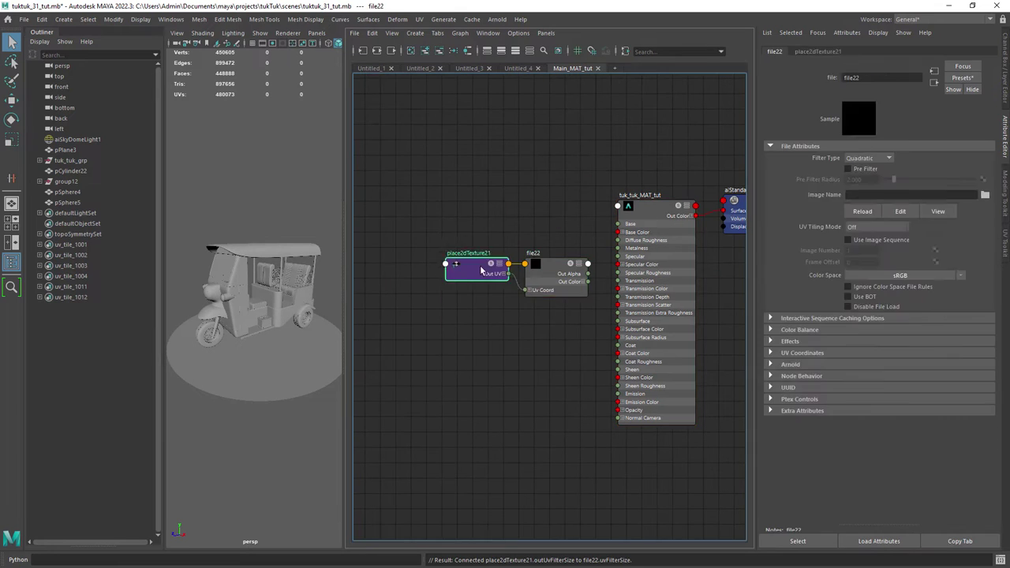
Step: Load tuk_tuk_v08_DefaultMaterial_BaseColor_v3_ACES - ACEScg.1001.exr from the project's exports folder into the file texture
left_click(985, 195)
left_click_drag(555, 267, 520, 388)
left_click(109, 290)
double_click(167, 259)
scroll(522, 355, "up", 10)
left_click(318, 354)
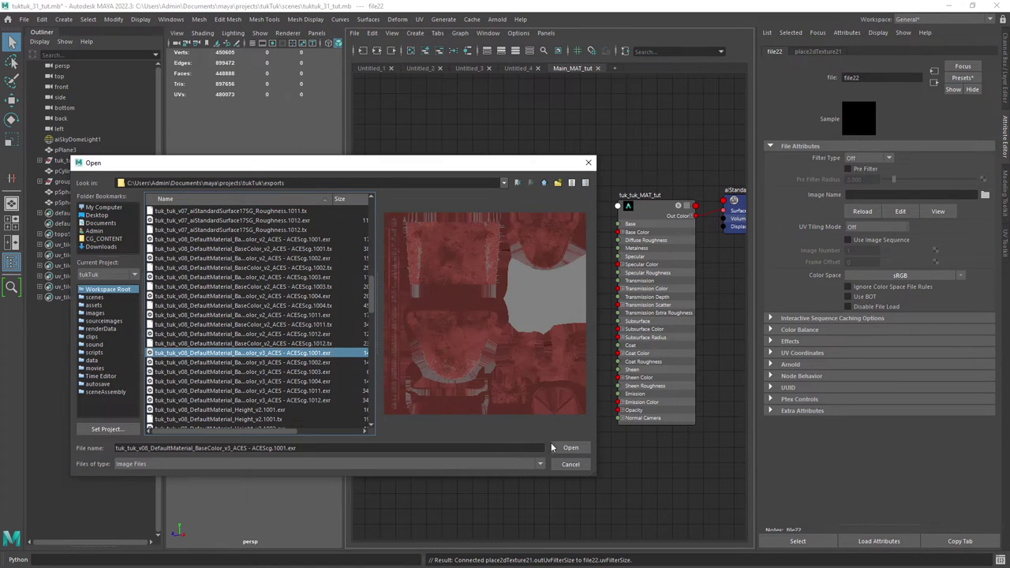
left_click(556, 451)
Step: Set the base colour texture's UV tiling mode to UDIM (Mari) and connect its Out Color to the material's Base Color
left_click(887, 227)
left_click(876, 271)
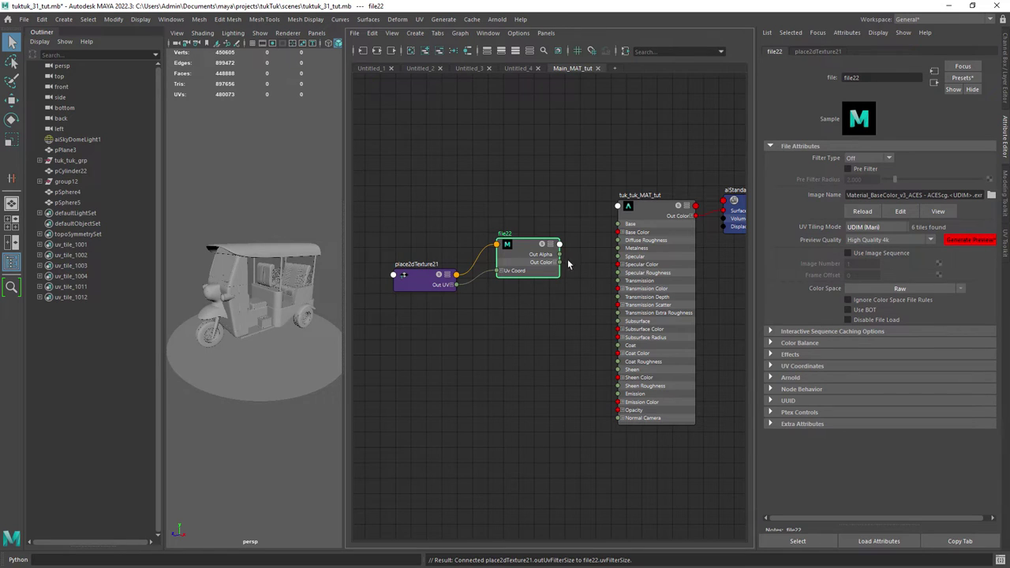
left_click_drag(560, 261, 618, 232)
scroll(541, 316, "up", 1)
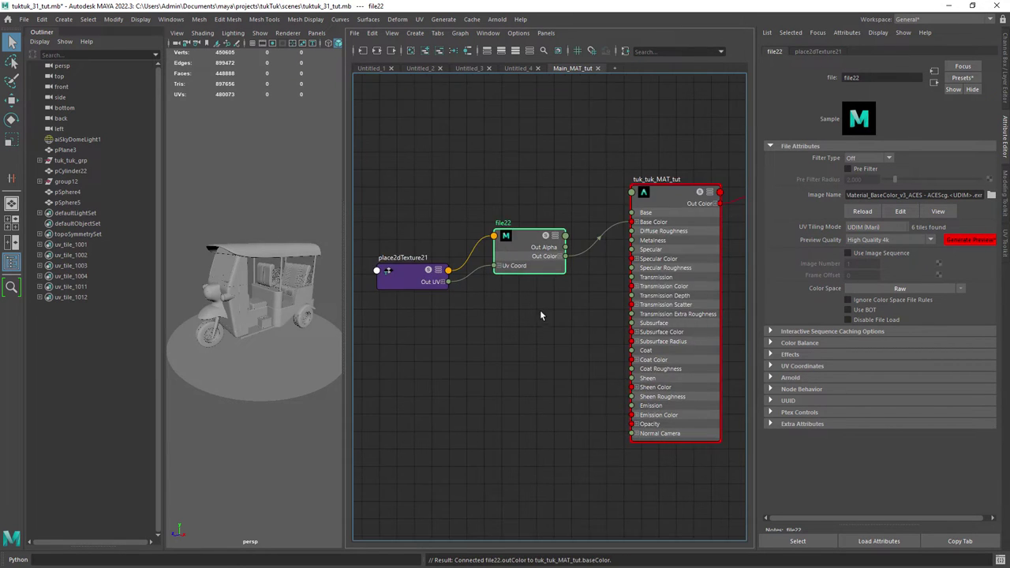
Step: Add a second File texture node below the base colour texture
middle_click_drag(543, 315, 522, 324, "alt")
scroll(513, 324, "down", 2)
scroll(517, 327, "up", 2)
scroll(517, 337, "down", 1)
scroll(518, 348, "up", 1)
left_click(509, 349)
key("Tab")
type("file")
key("Down")
key("Return")
Step: Load tuk_tuk_v08_DefaultMaterial_Roughness_v3.1001.exr from the exports folder into the second file texture
left_click(985, 194)
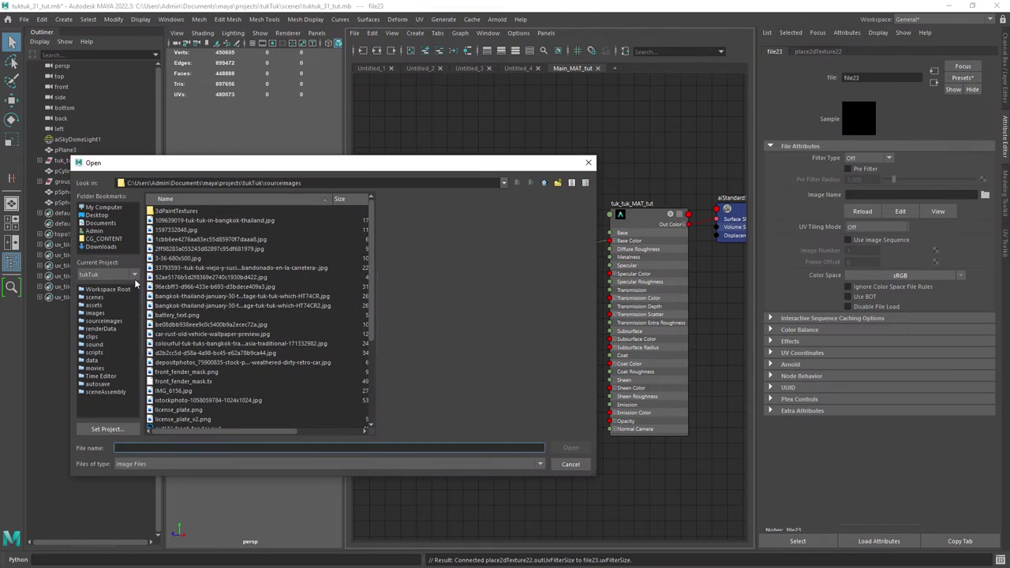
left_click(127, 290)
double_click(219, 259)
left_click(218, 259)
left_click_drag(371, 224, 363, 410)
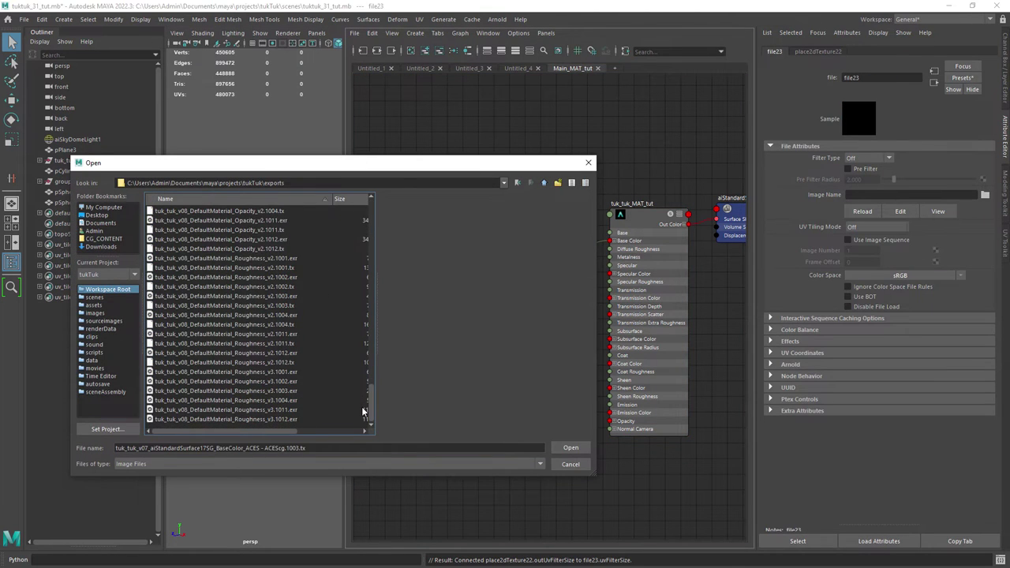
left_click(278, 372)
left_click(570, 447)
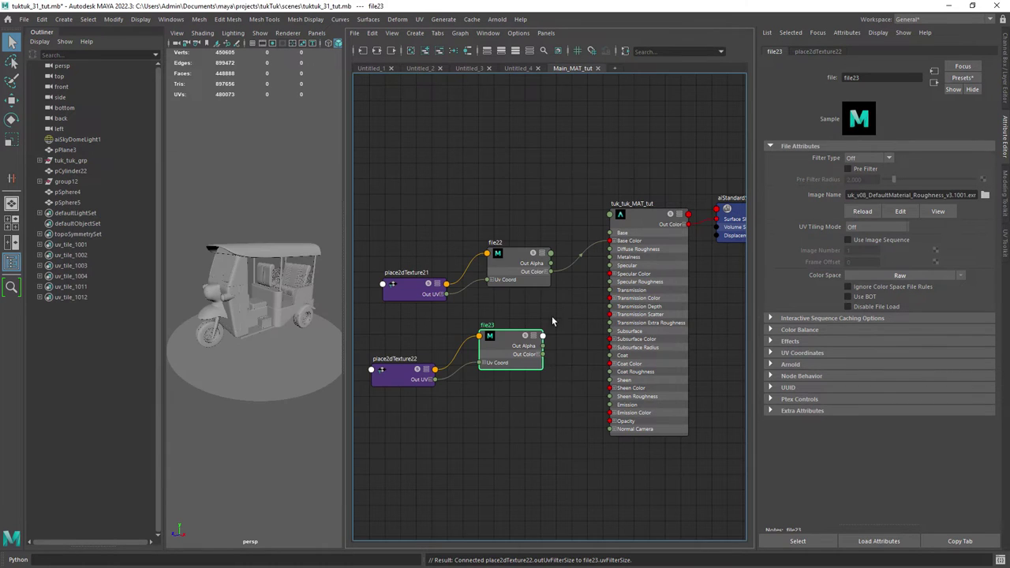
Step: Connect the roughness texture's Out Color R to the material's Specular Roughness
left_click_drag(581, 323, 582, 323)
left_click(538, 354)
left_click_drag(543, 364, 611, 283)
left_click(641, 226)
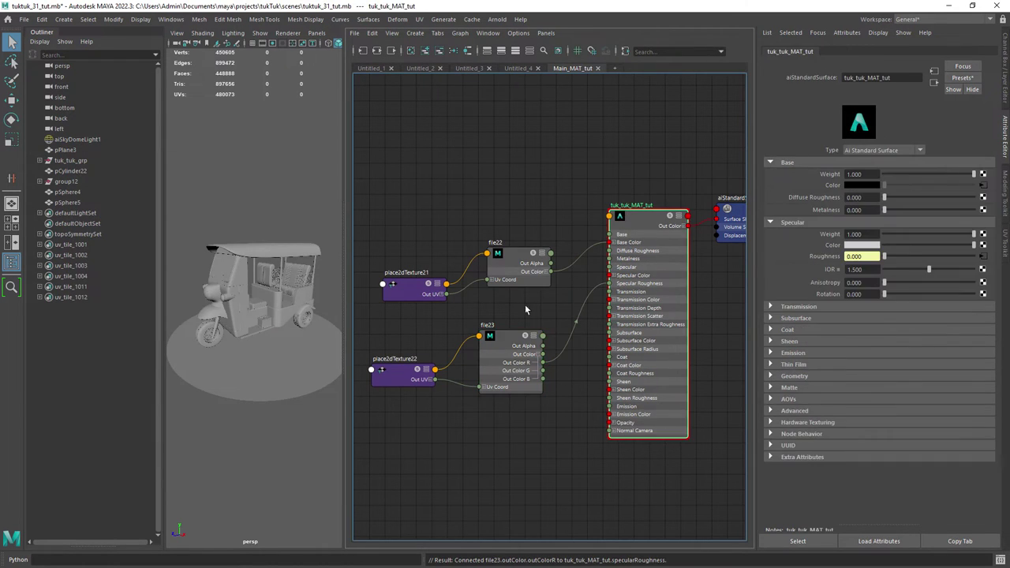
Step: Move the roughness texture nodes down and add a third File texture node between them and the base colour texture
left_click_drag(513, 345, 528, 434)
left_click_drag(409, 378, 426, 466)
left_click(435, 345)
key("Tab")
type("f")
left_click(464, 378)
key("ctrl+z")
key("Tab")
type("f")
left_click(493, 385)
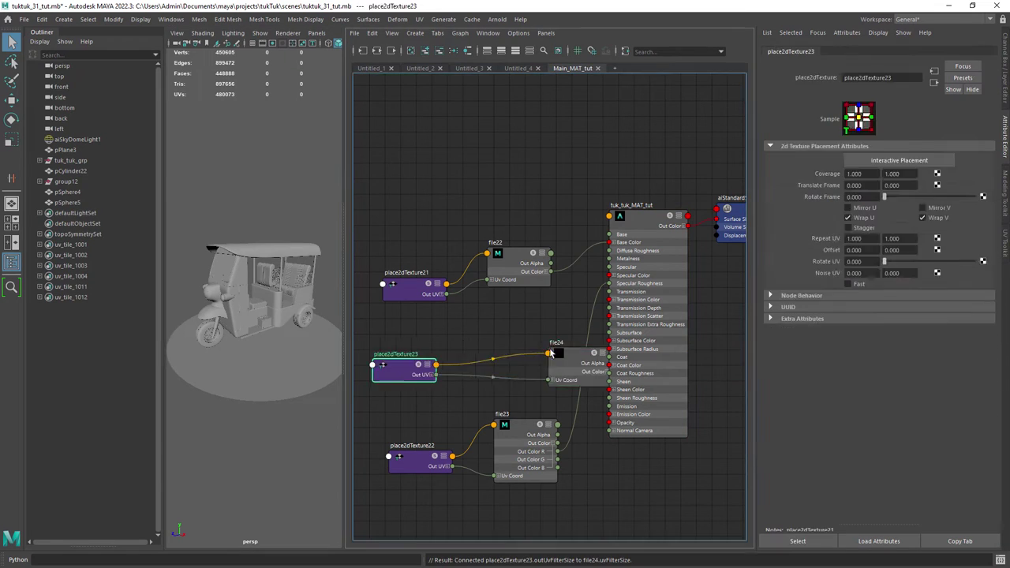
Step: Load tuk_tuk_v08_DefaultMaterial_Metalness_v3.1001.exr from the exports folder into the third file texture
left_click(985, 195)
double_click(165, 258)
left_click(252, 334)
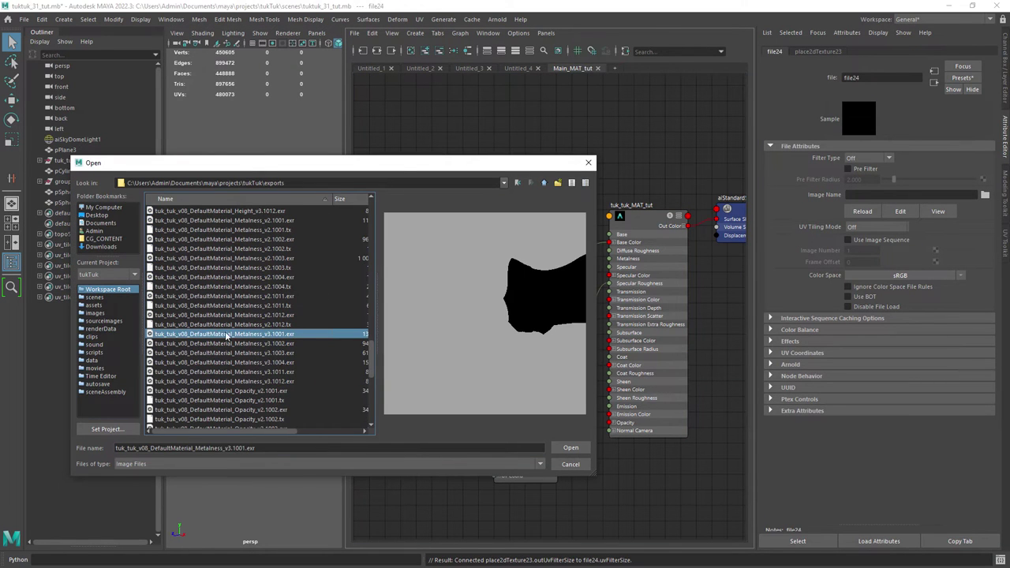
left_click(570, 449)
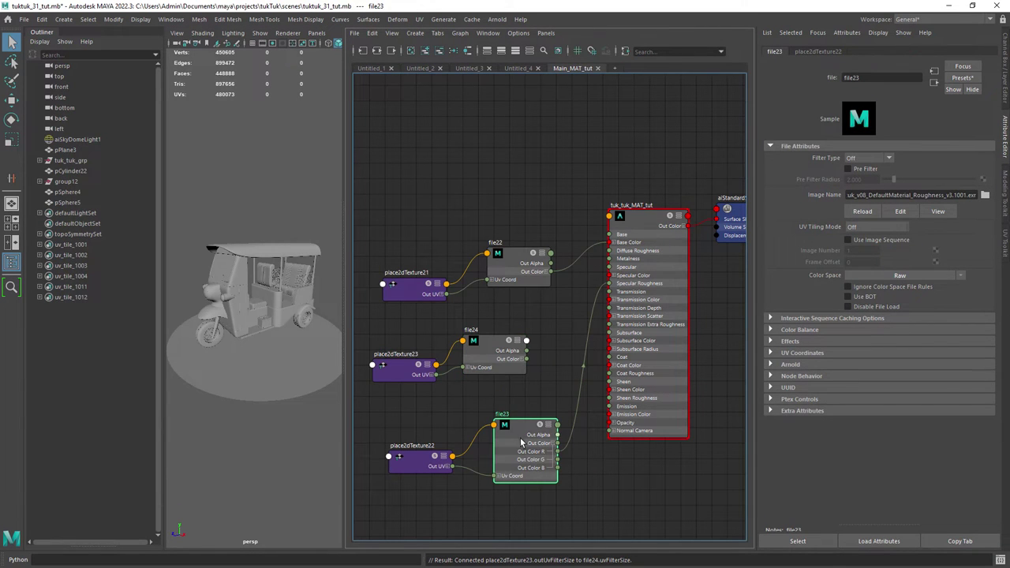
Step: Set the UV tiling mode of the roughness and metalness textures to UDIM (Mari)
left_click_drag(522, 437, 522, 436)
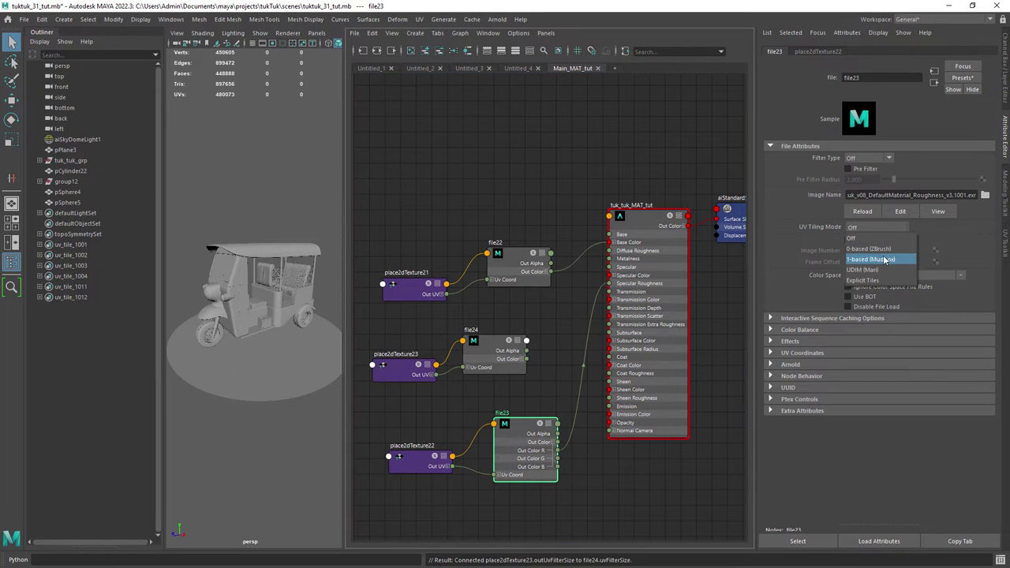
left_click(882, 268)
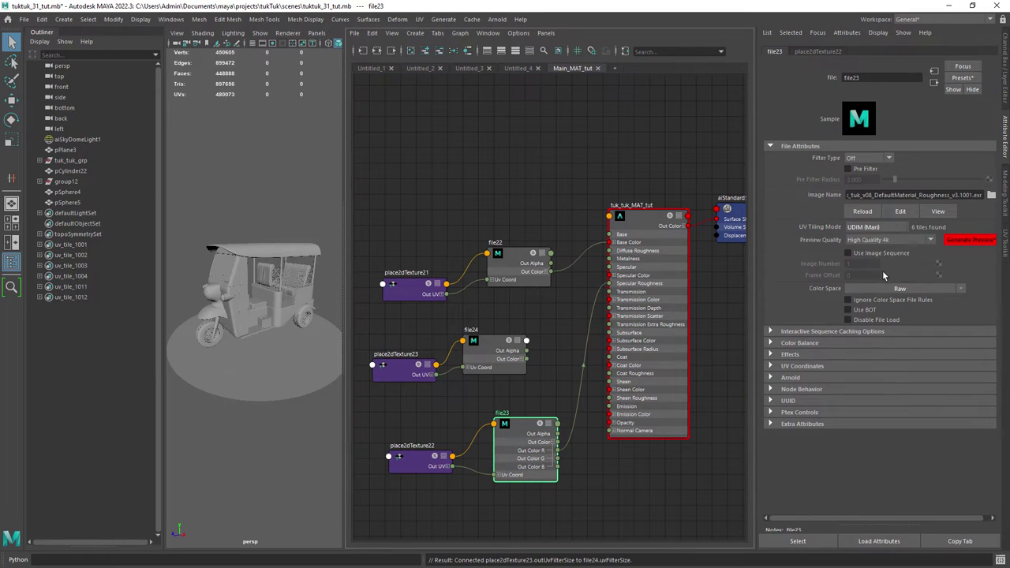
left_click(494, 354)
Step: Connect the metalness texture's Out Color R to the material's Metalness and save the scene
left_click(522, 360)
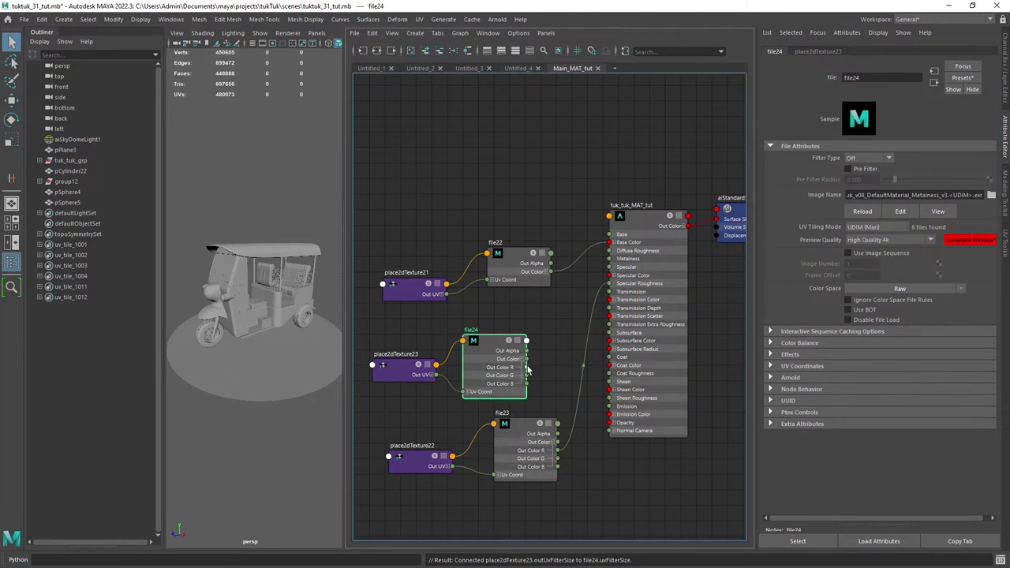
left_click_drag(593, 291, 625, 264)
scroll(576, 288, "down", 2)
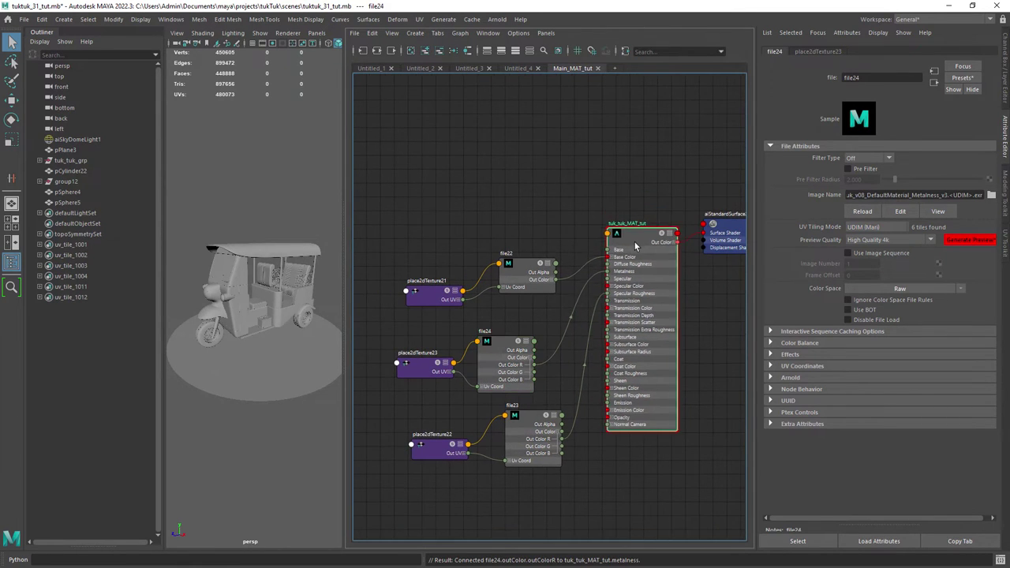
left_click(671, 249)
right_click_drag(649, 248, 679, 254)
left_click(285, 209)
key("ctrl+s")
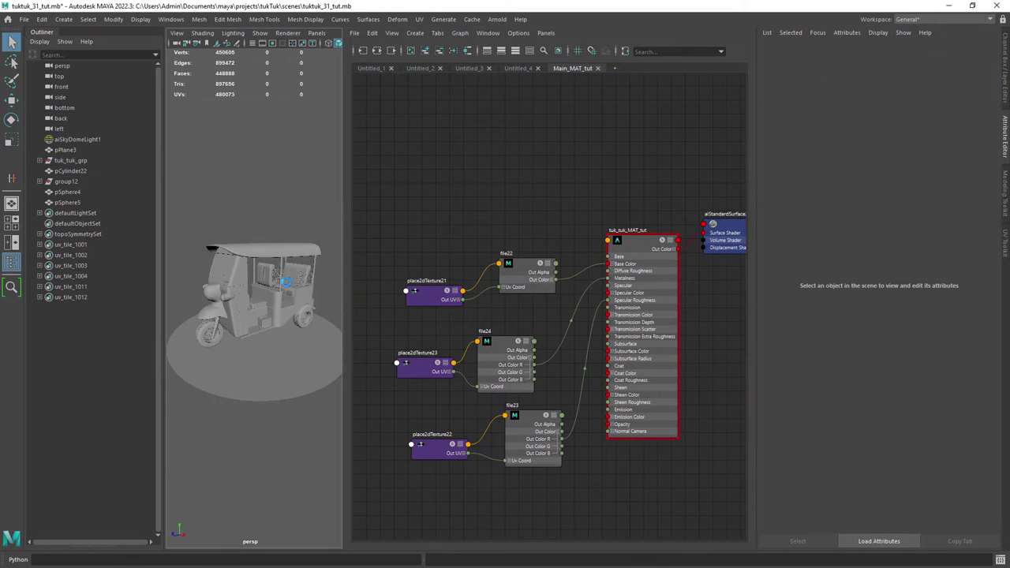
Step: Select aiSkyDomeLight1 and inspect its Camera and Transmission visibility settings
left_click_drag(284, 289, 237, 259, "alt")
left_click(185, 247)
right_click_drag(233, 307, 277, 413, "alt")
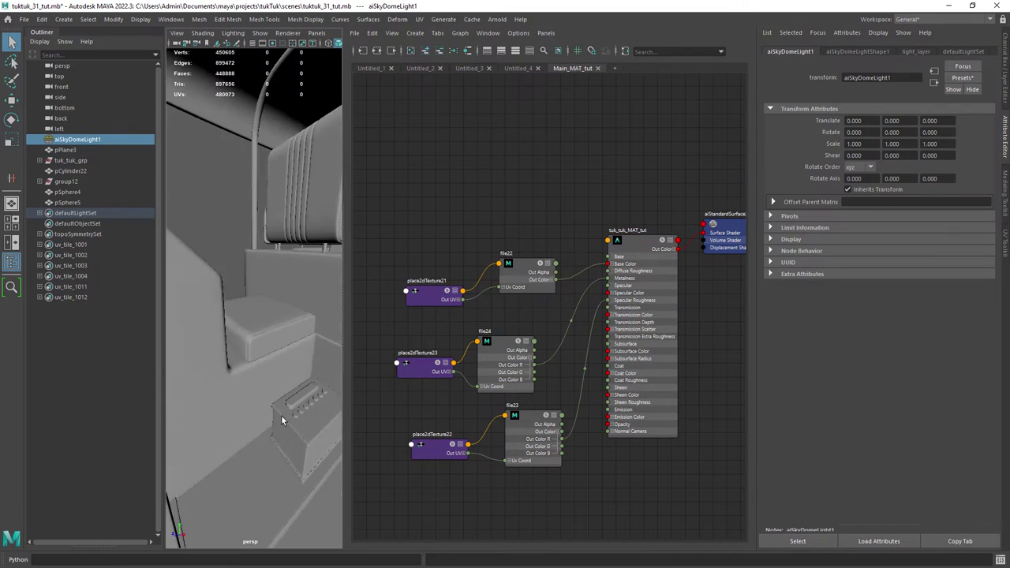
left_click_drag(277, 413, 265, 371, "alt")
right_click_drag(265, 371, 182, 311, "alt")
mouse_move(247, 379)
left_mouse_down("alt")
mouse_move(237, 361)
mouse_move(244, 398)
left_mouse_up("alt")
right_click_drag(243, 398, 234, 341, "alt")
left_click(1005, 102)
left_click(1005, 139)
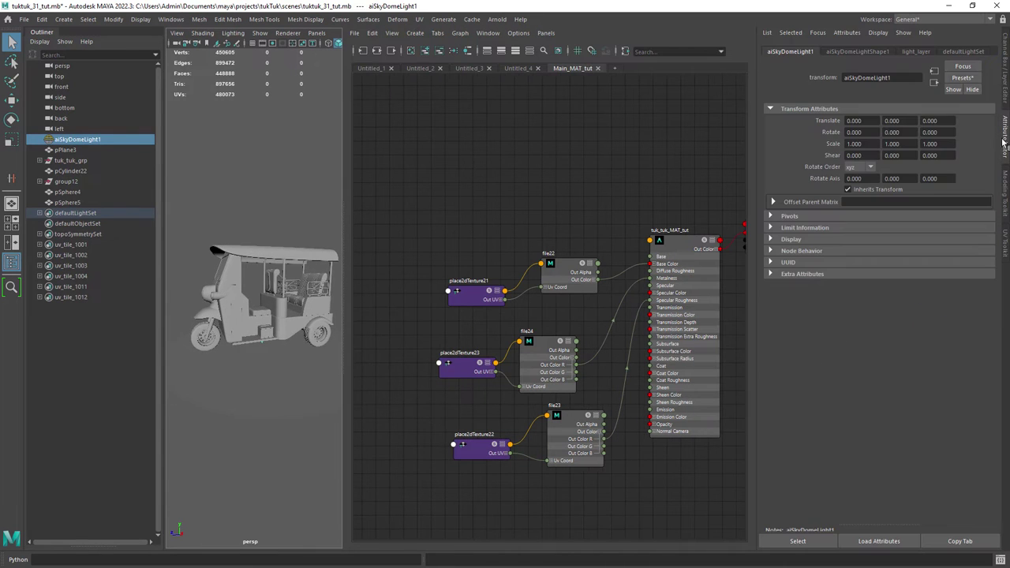
left_click(857, 52)
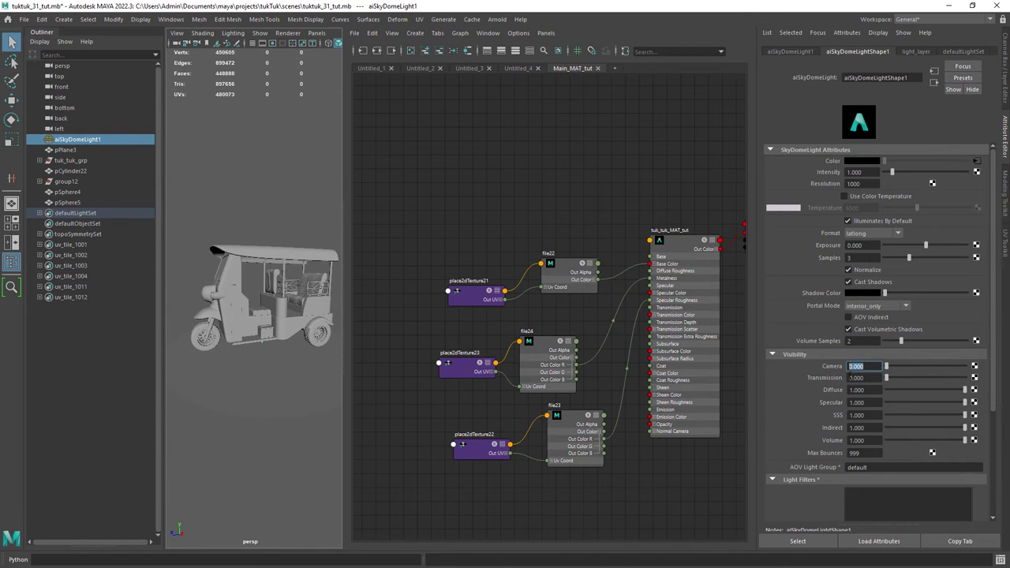
double_click(859, 379)
scroll(260, 303, "up", 2)
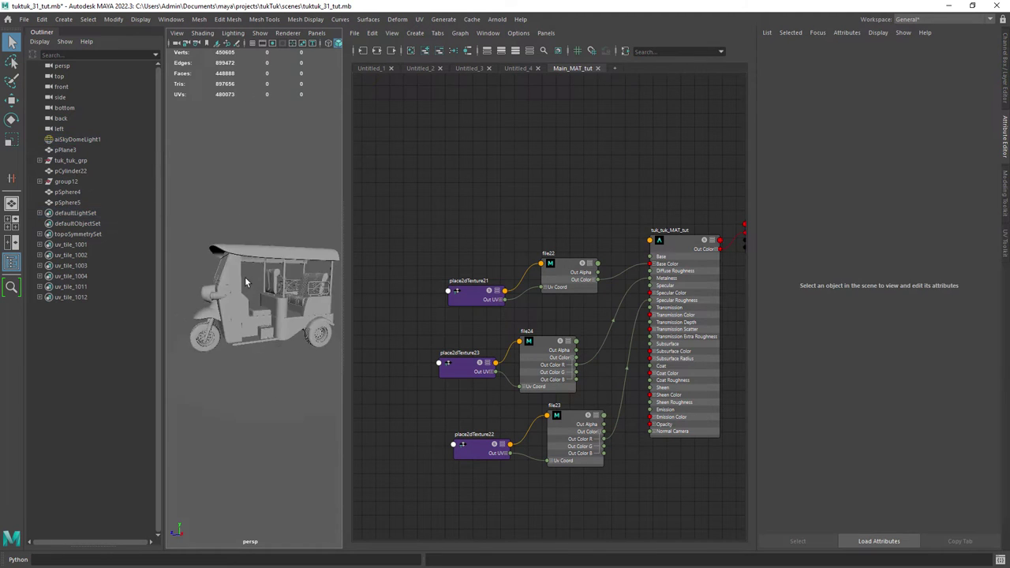
Step: Render the textured tuk-tuk from the perspective camera in the Arnold RenderView
left_click(953, 65)
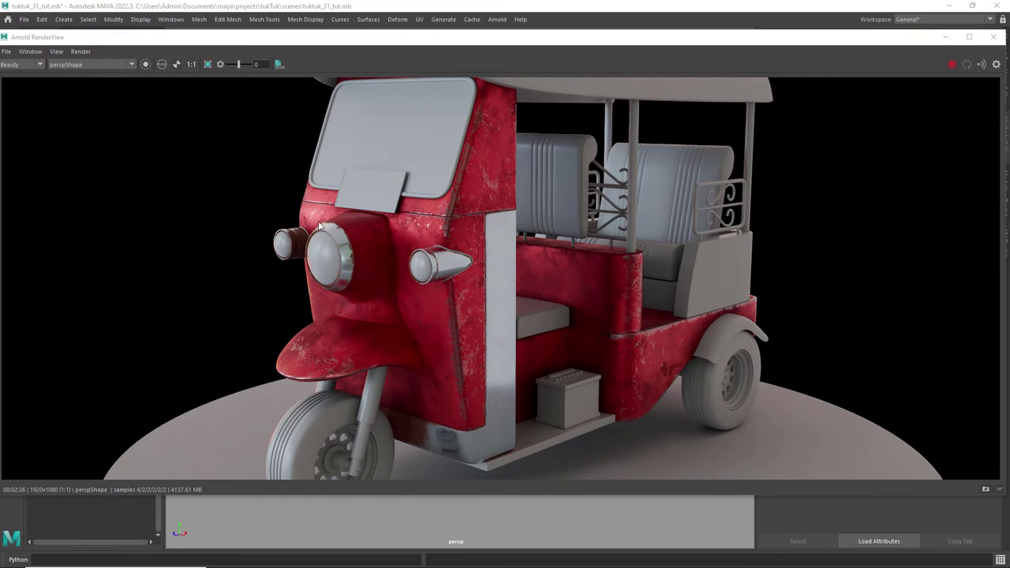
left_click(970, 37)
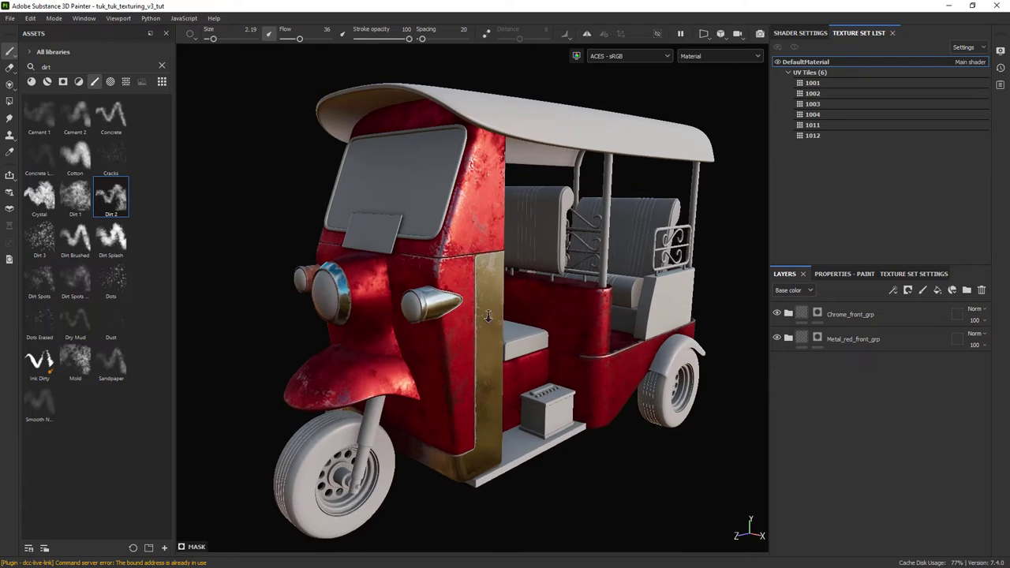
Step: Switch to Substance 3D Painter and examine the worn red metal and chrome on the tuk-tuk from the front and side
right_click_drag(487, 316, 499, 307, "alt")
middle_click_drag(499, 306, 512, 273, "alt")
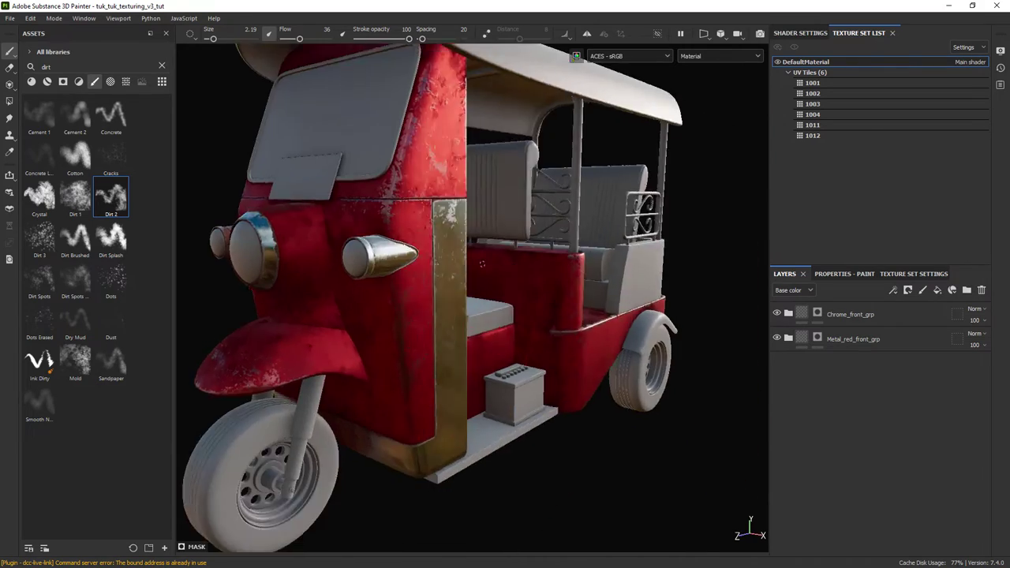
left_click_drag(512, 273, 588, 268, "alt")
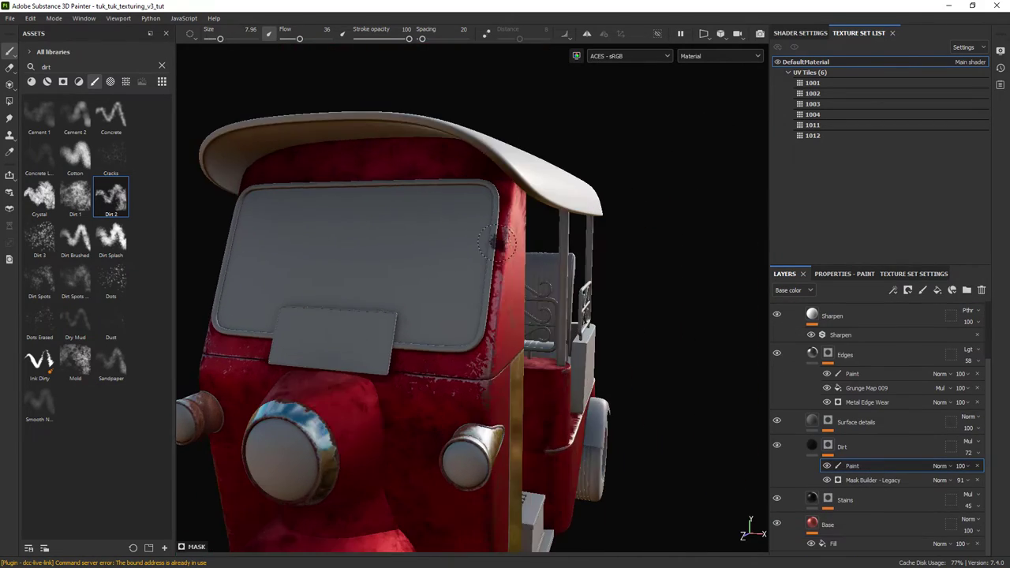
left_click_drag(521, 307, 493, 280, "alt")
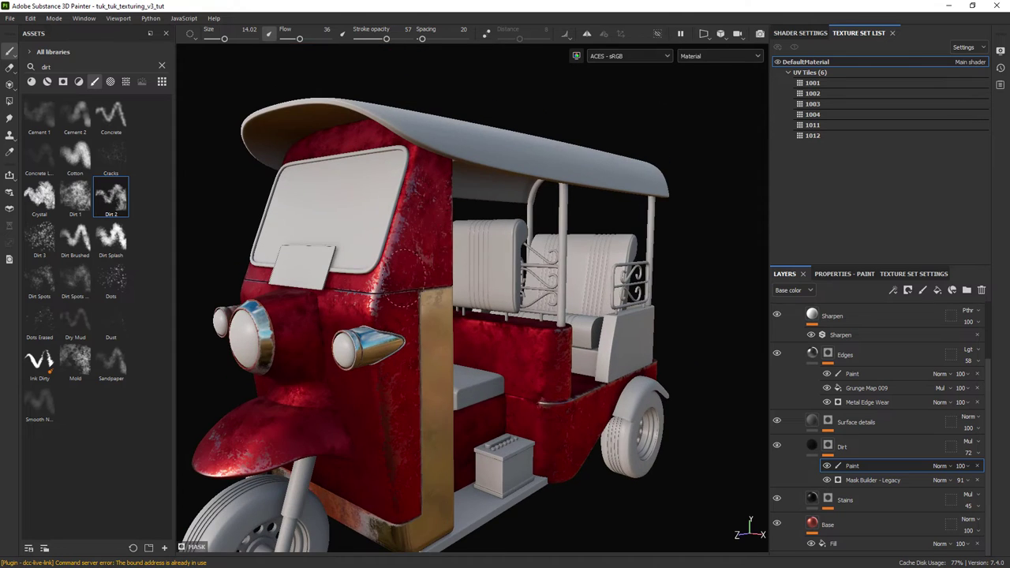
left_click_drag(406, 278, 296, 373, "alt")
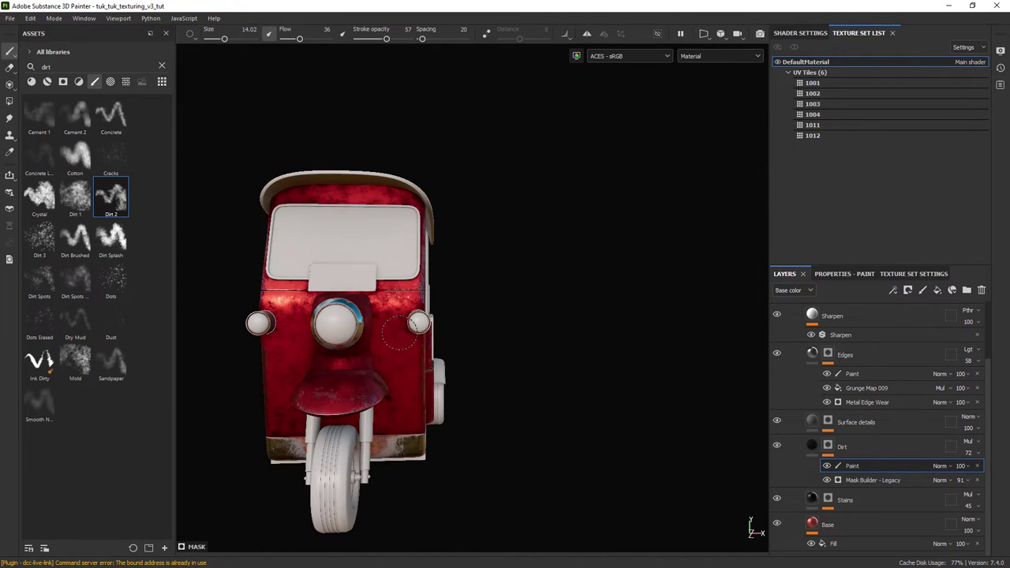
left_click_drag(411, 324, 505, 332, "alt")
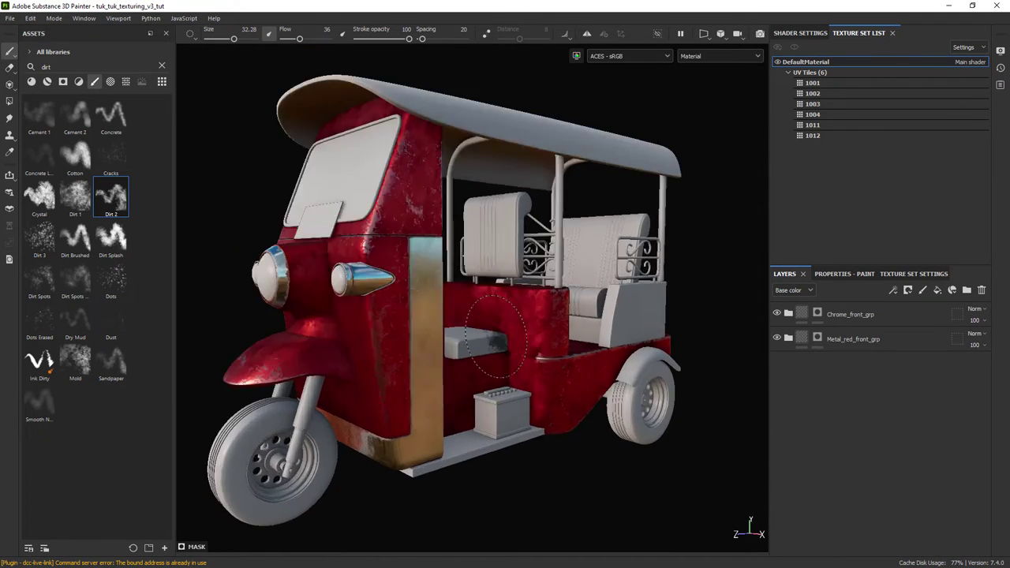
left_click_drag(497, 337, 547, 340, "alt")
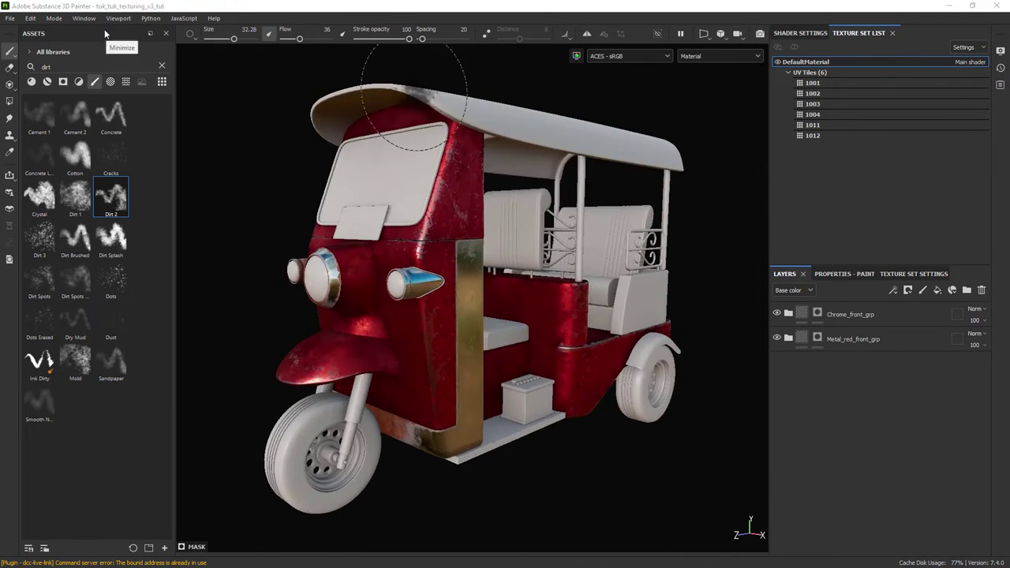
scroll(528, 323, "up", 2)
middle_click_drag(529, 323, 542, 286, "alt")
scroll(542, 285, "down", 4)
mouse_move(542, 286)
left_mouse_down("alt")
mouse_move(486, 292)
mouse_move(543, 304)
left_mouse_up("alt")
scroll(543, 308, "up", 5)
Step: Create a folder named Tyres_grp in the layer stack and place it below Metal_red_front_grp
left_click(886, 316)
left_click(967, 291)
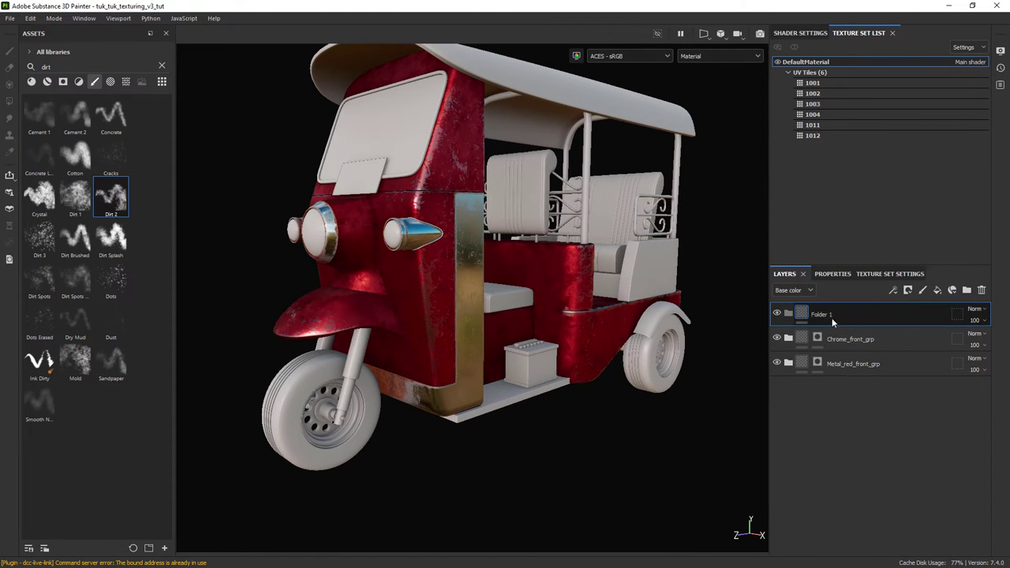
left_click_drag(822, 315, 838, 373)
double_click(838, 372)
type("Tyres_grp")
key("Return")
left_click_drag(588, 262, 560, 306, "alt")
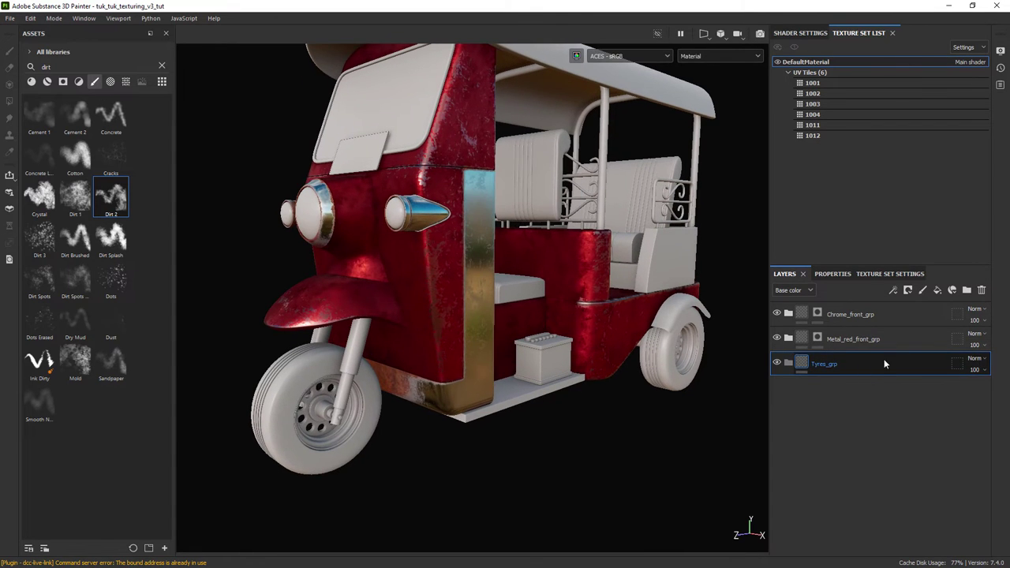
Step: Add a fill layer inside Tyres_grp and give it a bright green base color
left_click(937, 291)
left_click(789, 364)
left_click(789, 364)
left_click(789, 364)
left_click(789, 364)
left_click(841, 275)
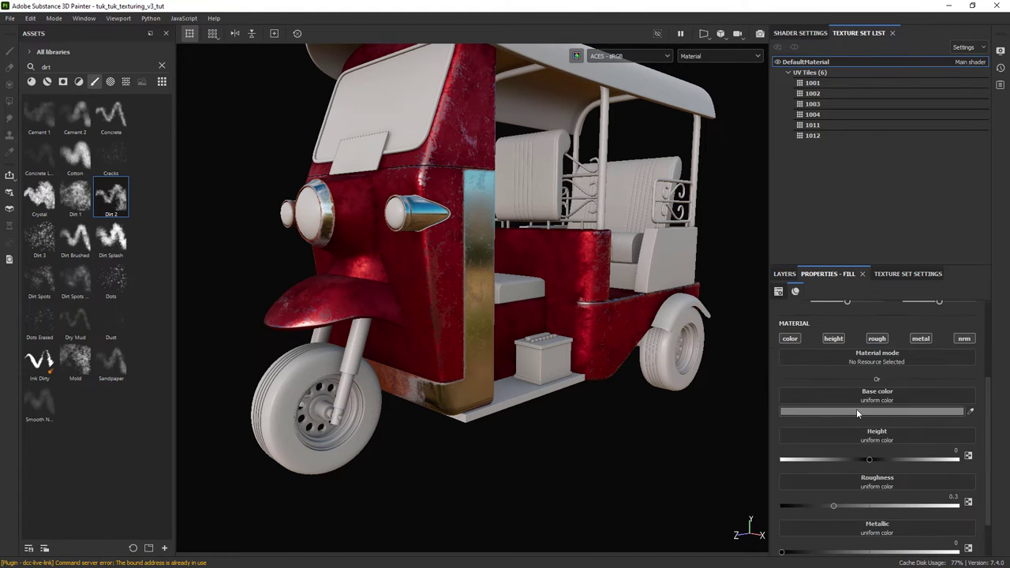
left_click(859, 413)
left_click_drag(934, 333, 972, 333)
left_click(997, 258)
left_click(785, 274)
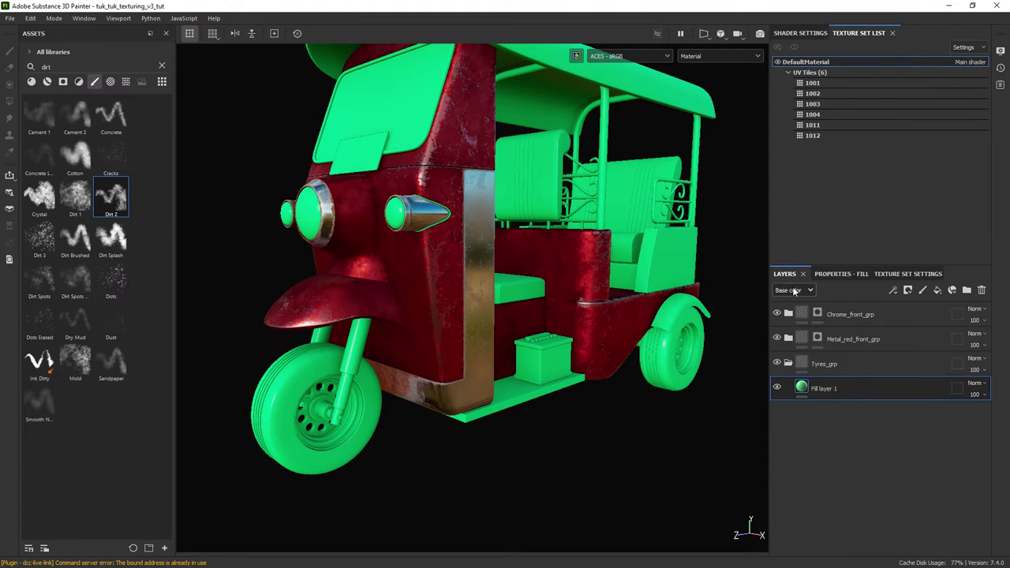
Step: Add a black mask to Tyres_grp and reveal only the tyres with a mesh polygon fill
right_click(863, 367)
left_click(906, 24)
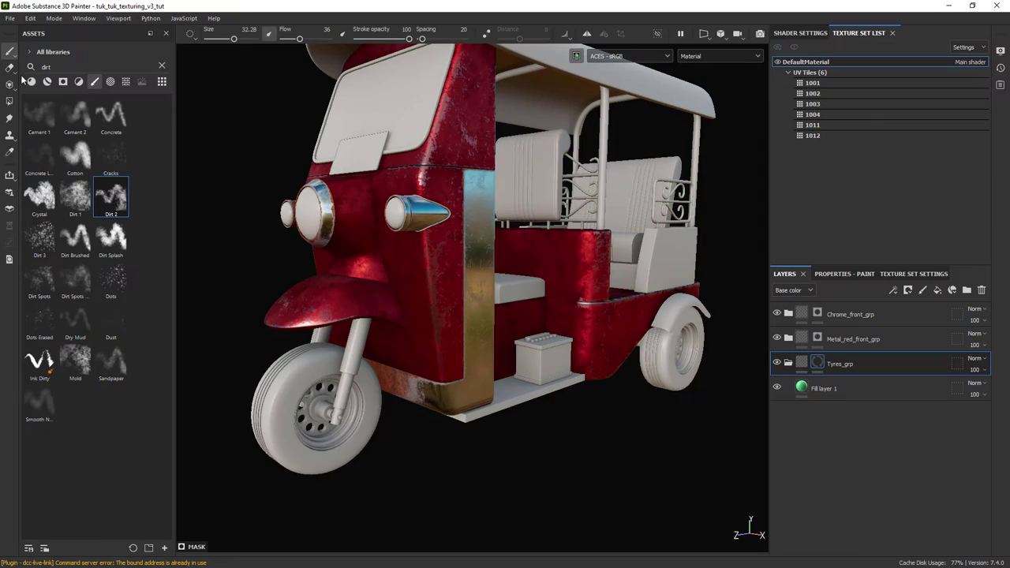
key("4")
left_click(244, 397)
left_click_drag(244, 397, 520, 319, "alt")
left_click_drag(553, 366, 591, 302, "alt")
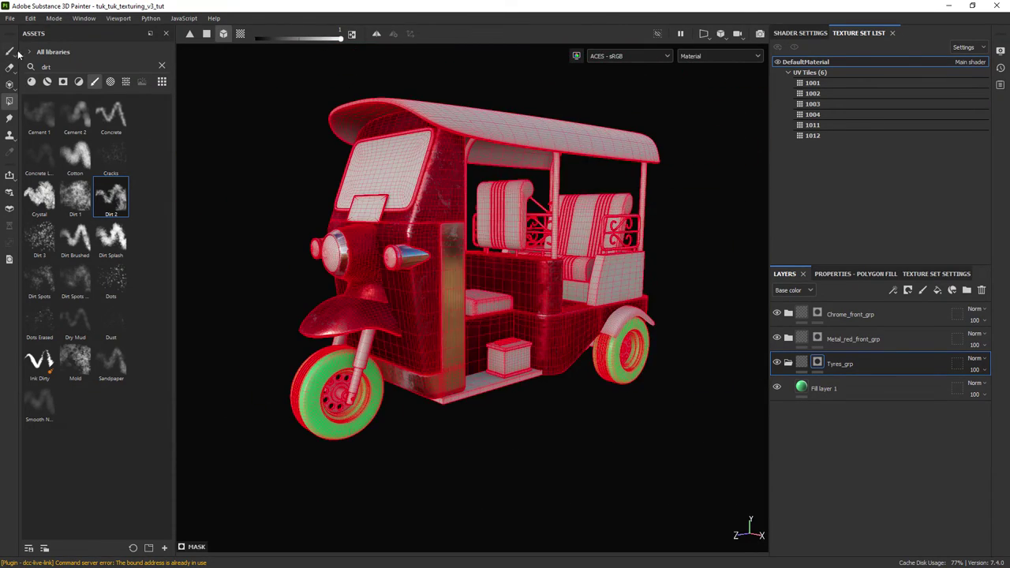
left_click(11, 52)
mouse_move(379, 296)
left_mouse_down("alt")
mouse_move(406, 328)
mouse_move(441, 287)
left_mouse_up("alt")
middle_click_drag(442, 287, 420, 300, "alt")
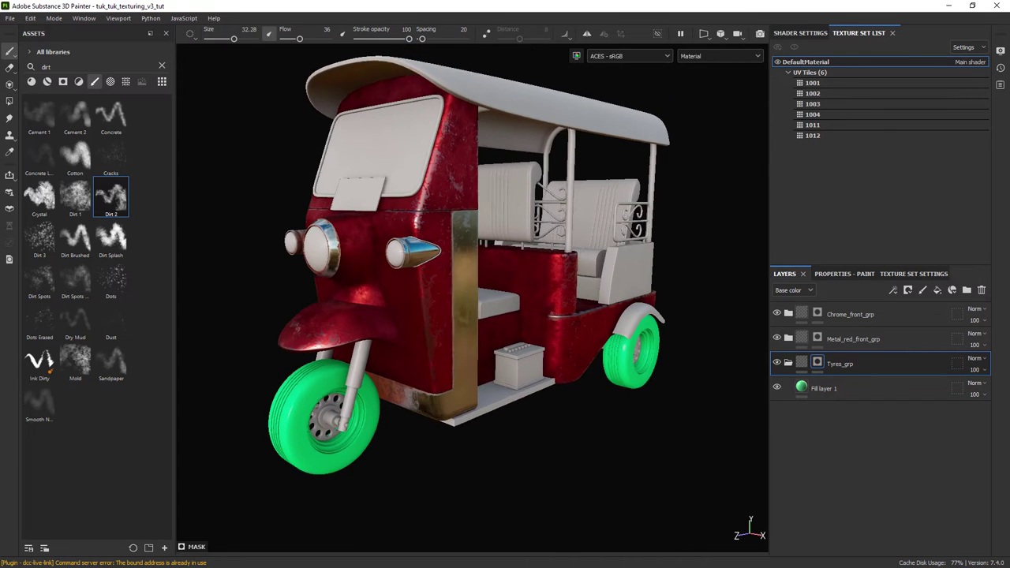
right_click_drag(420, 300, 466, 303, "alt")
Step: Rename the green fill layer to base_tyre and limit it to the color and roughness channels
double_click(831, 386)
type("base_tyre")
key("Return")
left_click(842, 275)
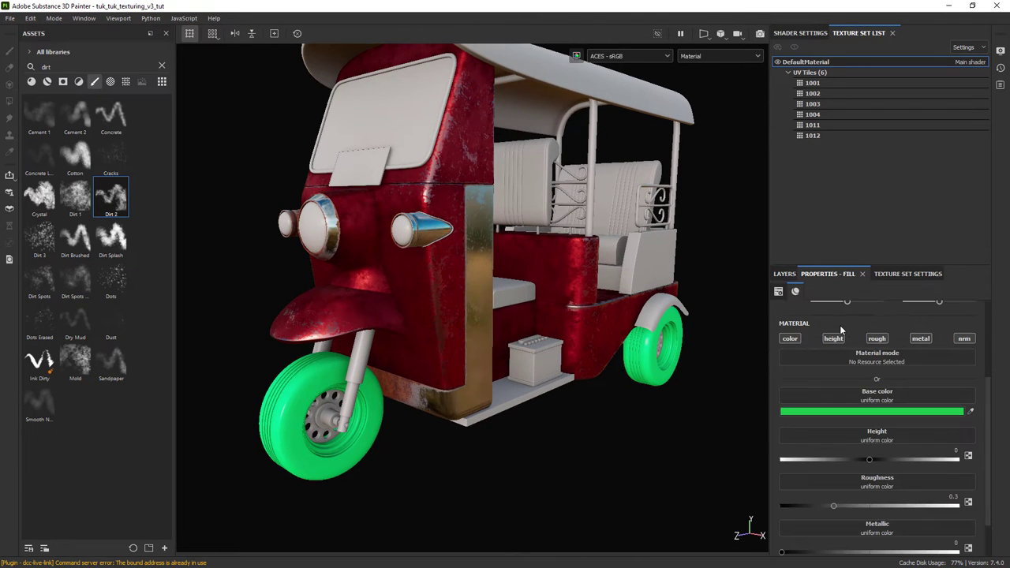
left_click(836, 339)
left_click(920, 339)
left_click(964, 339)
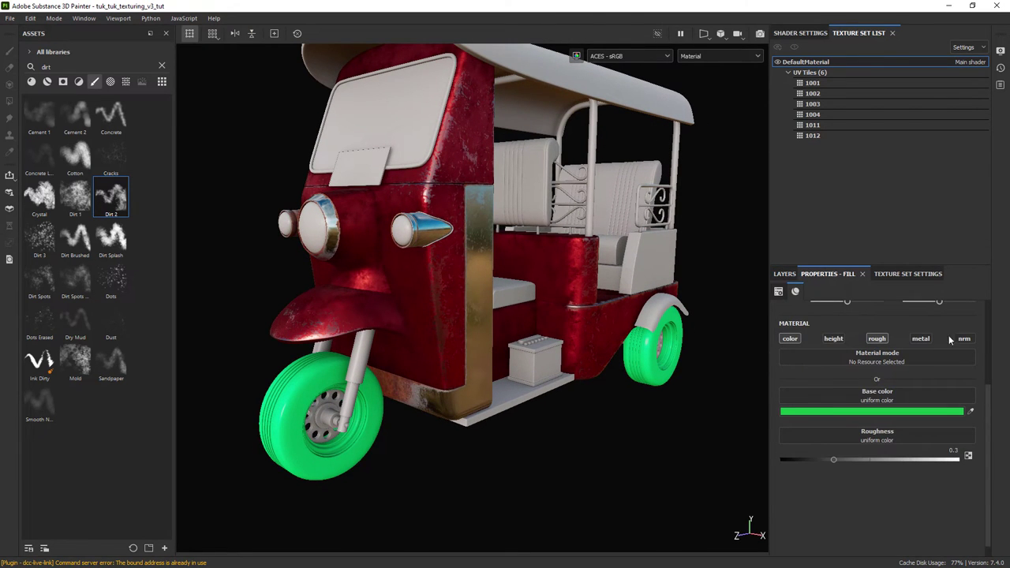
Step: Set the base_tyre layer's base color to the near-black 040404
left_click_drag(565, 390, 588, 391, "alt")
right_click_drag(588, 392, 604, 388, "alt")
left_click(848, 412)
left_click_drag(893, 471, 845, 473)
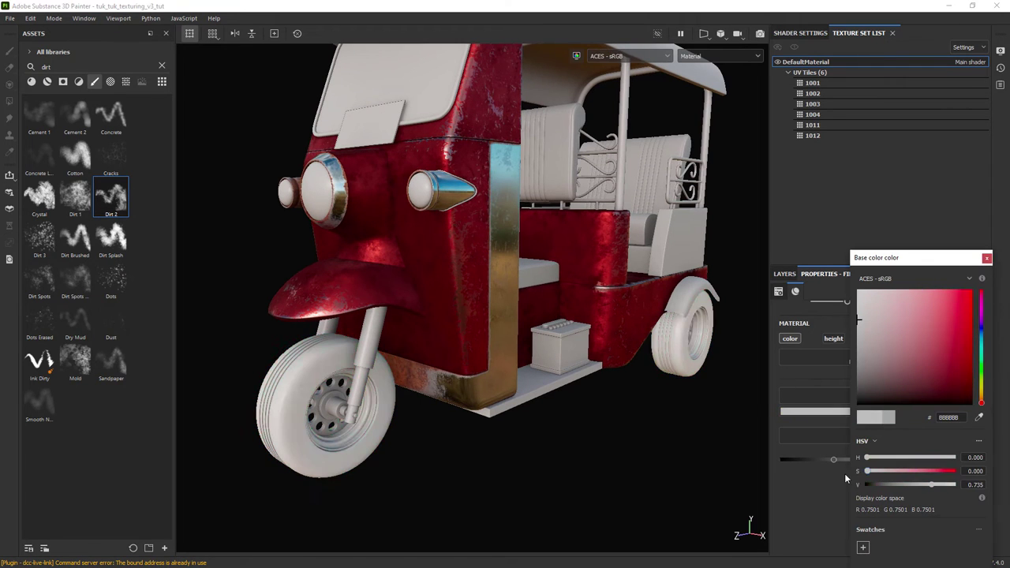
left_click_drag(930, 485, 867, 485)
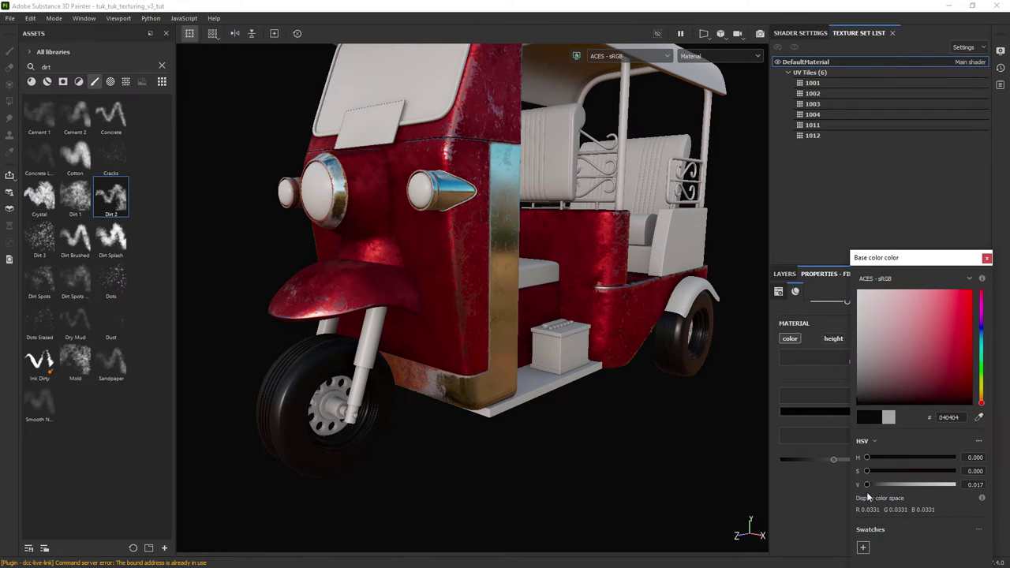
left_click(987, 258)
mouse_move(564, 317)
left_mouse_down("alt")
mouse_move(487, 306)
mouse_move(552, 303)
left_mouse_up("alt")
Step: Set the base_tyre layer's roughness to about 0.58
left_click(787, 274)
left_click(842, 274)
left_click(877, 456)
left_click_drag(879, 458, 885, 459)
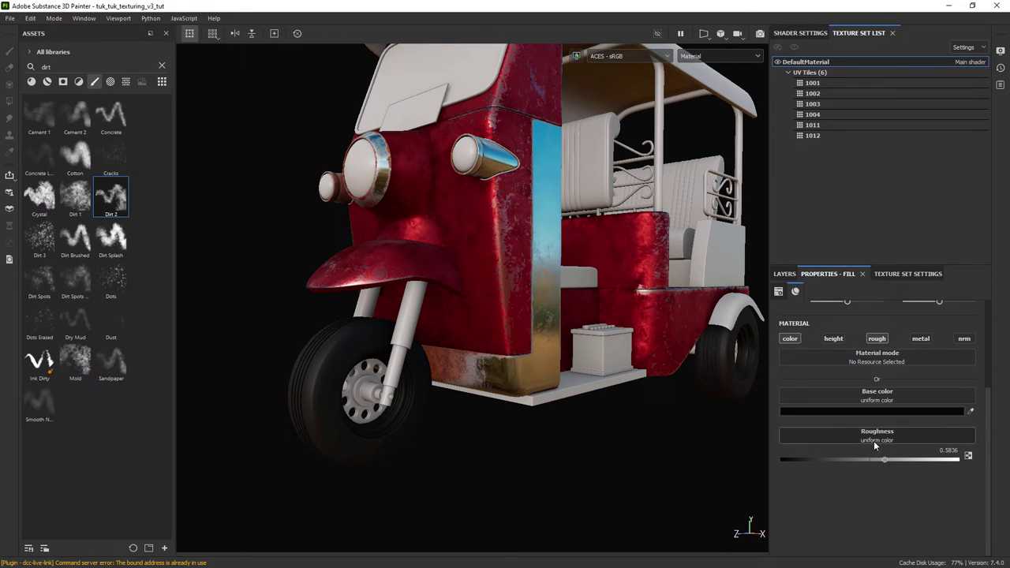
left_click_drag(623, 366, 632, 385, "alt")
Step: Duplicate base_tyre, name the copy rough_fill, and leave only its roughness channel active
left_click(784, 275)
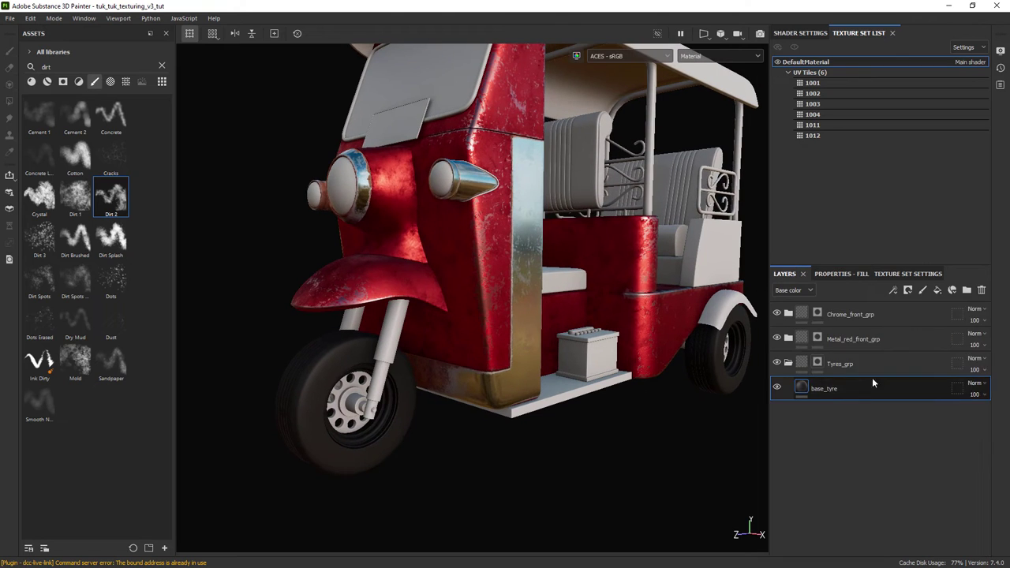
right_click(862, 384)
left_click(898, 235)
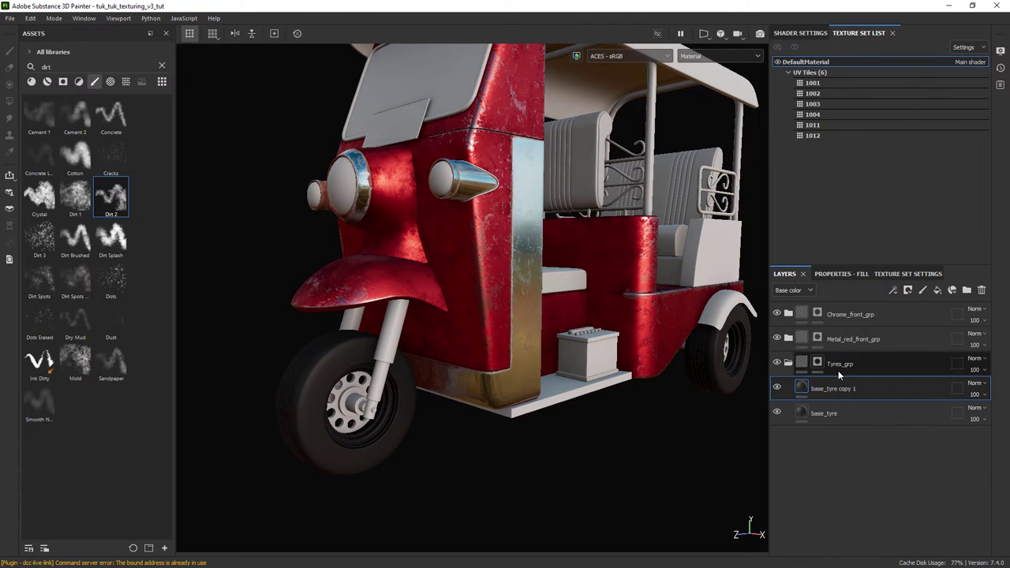
double_click(843, 386)
type("rough_fill")
key("Return")
left_click(833, 274)
left_click(793, 341)
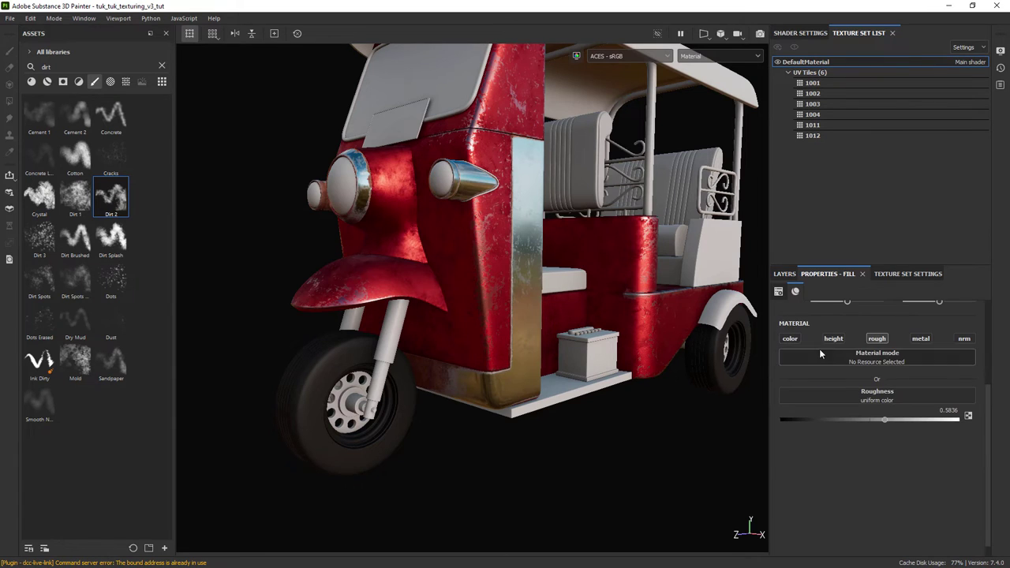
Step: Assign the Grunge Rough Dirty map to rough_fill's roughness and use tri-planar projection
left_click(848, 394)
type("grunge rough")
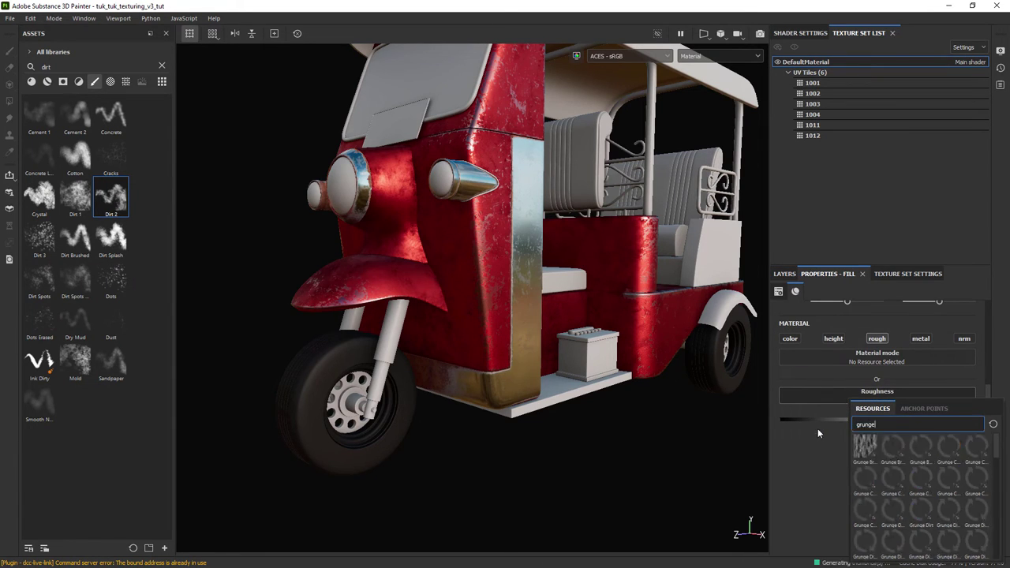
left_click(895, 452)
scroll(868, 444, "up", 5)
left_click(932, 329)
left_click(910, 349)
Step: Set rough_fill's UV scale to about 11.44 and slightly lower one of the grunge map's parameters
right_click_drag(395, 387, 447, 397, "alt")
left_click_drag(447, 397, 451, 407, "alt")
middle_click_drag(451, 407, 464, 379, "alt")
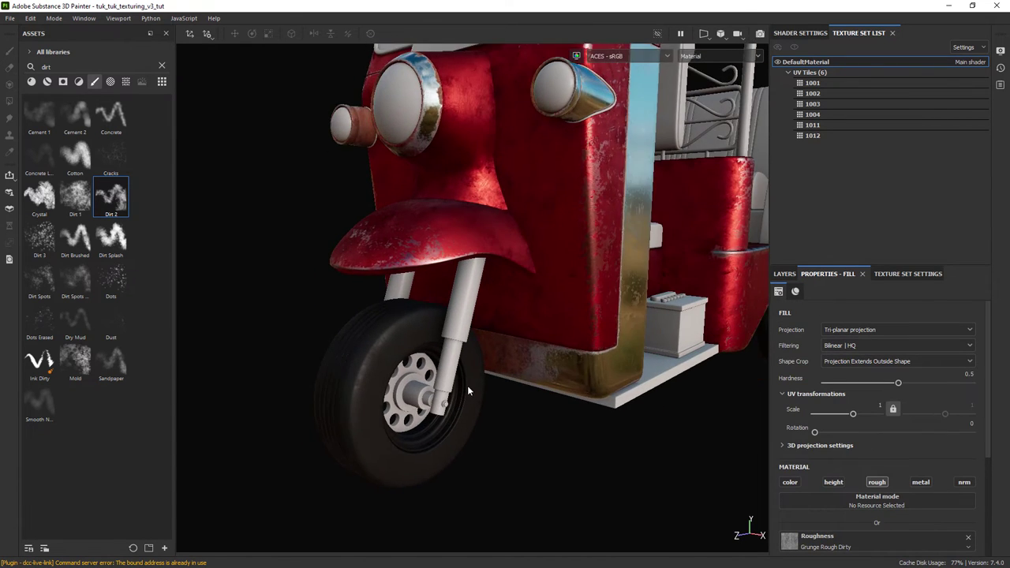
left_click_drag(464, 380, 479, 374, "alt")
left_click_drag(854, 414, 862, 416)
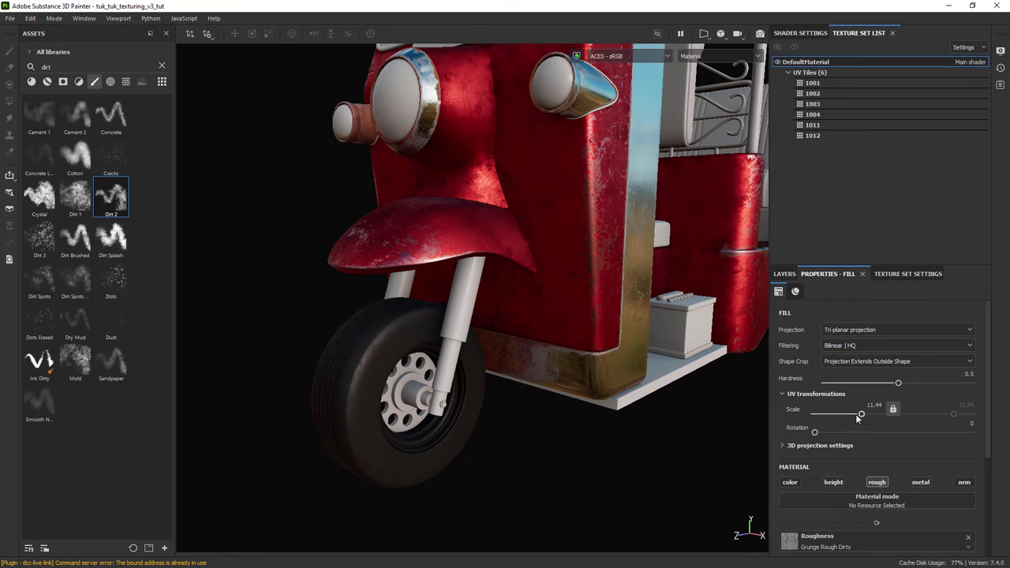
mouse_move(474, 391)
left_mouse_down("alt")
mouse_move(548, 381)
mouse_move(478, 392)
left_mouse_up("alt")
right_click_drag(476, 393, 468, 390, "alt")
left_click_drag(988, 399, 979, 487)
left_click_drag(899, 466, 894, 466)
left_click_drag(606, 390, 562, 343, "alt")
right_click_drag(562, 344, 590, 338, "alt")
Step: Add a fill layer above rough_fill in Tyres_grp with only the height channel active
left_click(786, 276)
left_click(938, 291)
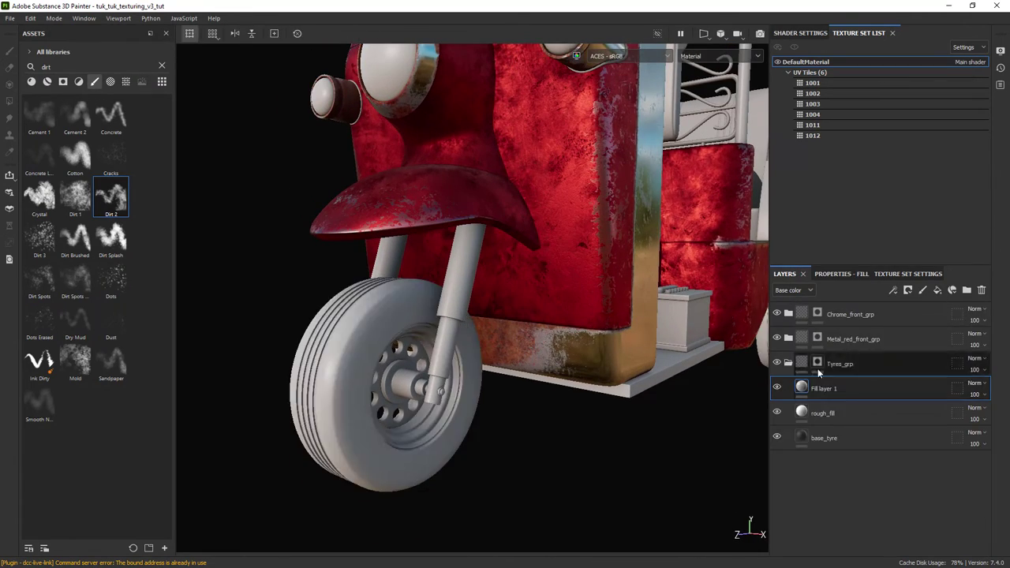
left_click(841, 274)
left_click(841, 328, "alt")
Step: Search the resources for "grunge scra" and assign Grunge Scratches Dirty as the new layer's height map
left_click(877, 383)
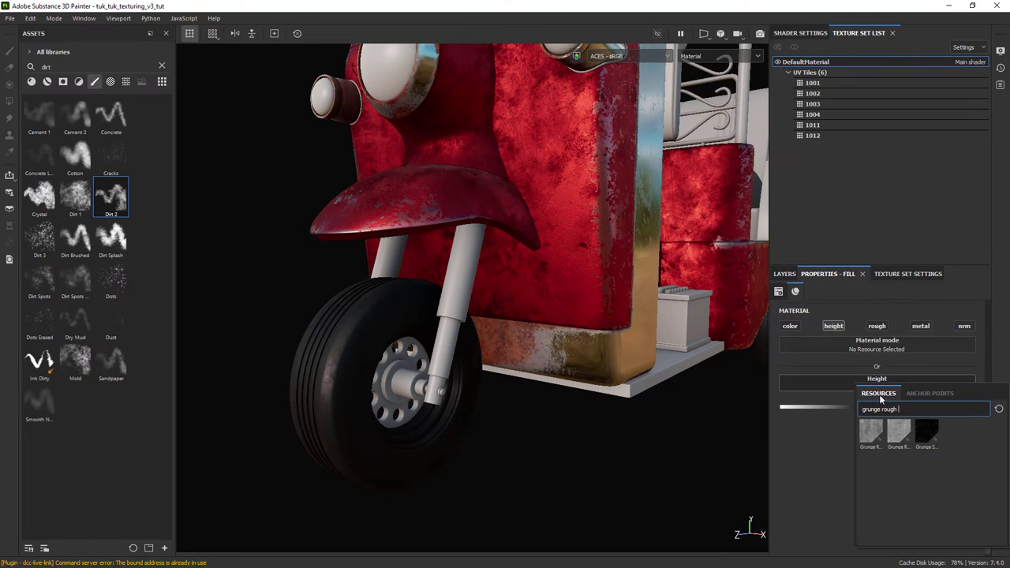
type("grunge scra")
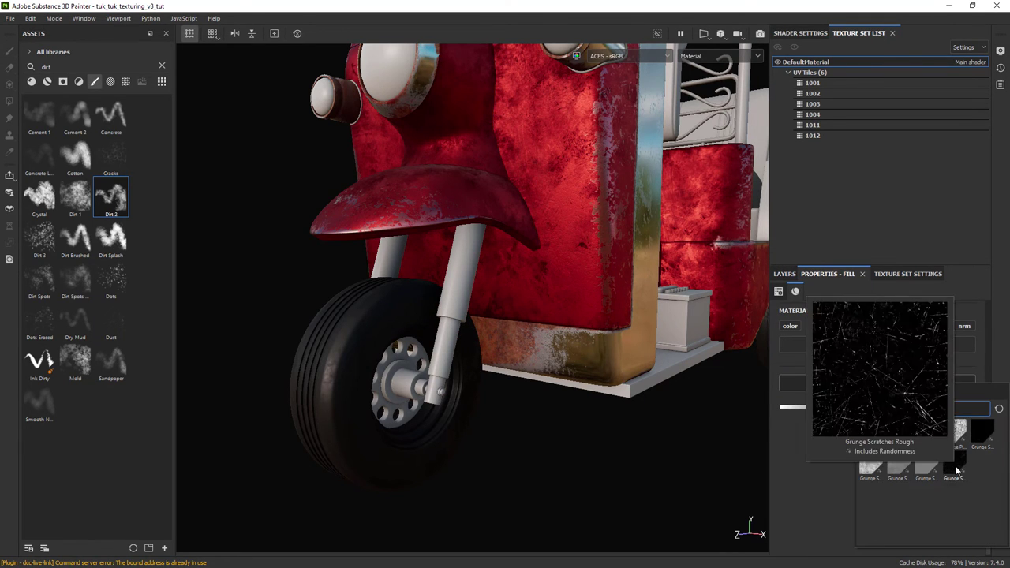
mouse_move(876, 442)
mouse_move(906, 437)
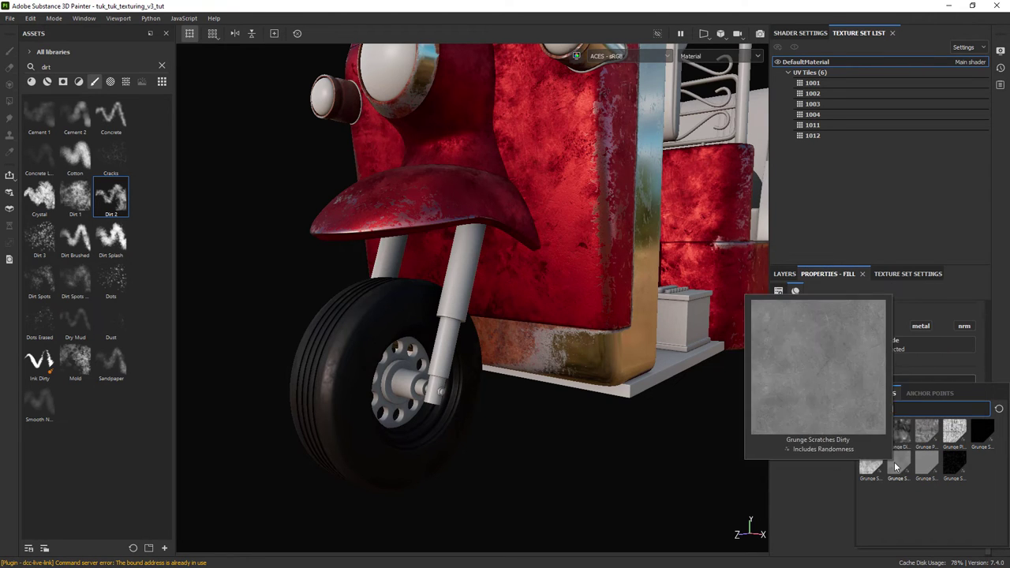
left_click(897, 467)
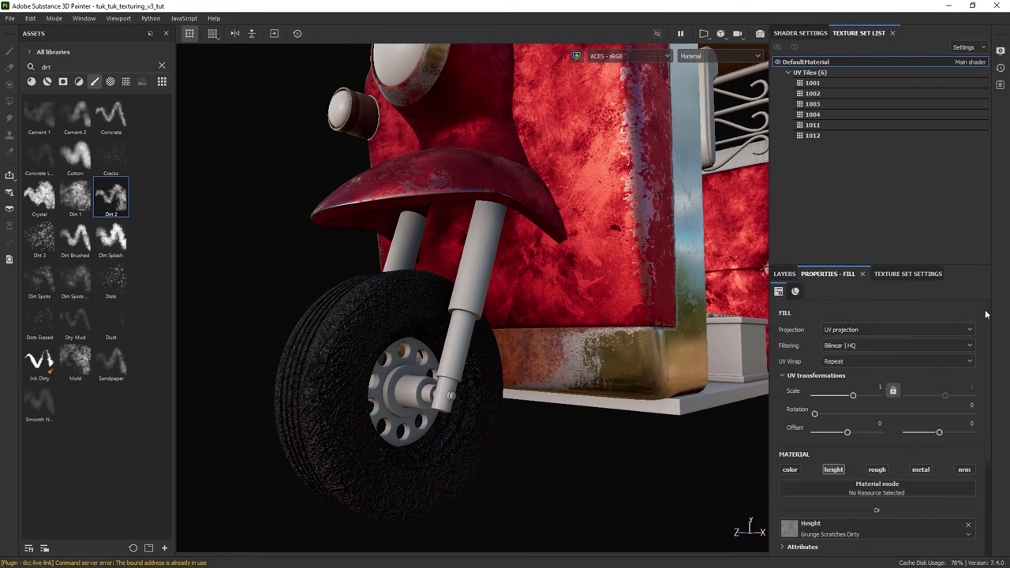
Step: Switch the height layer to tri-planar projection and increase its UV scale for finer tyre detail
left_click(896, 330)
left_click(875, 357)
left_click_drag(852, 417, 862, 414)
left_click_drag(633, 408, 591, 365, "alt")
left_click_drag(988, 379, 987, 414)
scroll(987, 414, "down", 2)
mouse_move(521, 382)
left_mouse_down("alt")
mouse_move(575, 379)
mouse_move(523, 381)
mouse_move(502, 369)
mouse_move(517, 375)
left_mouse_up("alt")
Step: Add a Levels effect to the height layer, affecting Height, and set its midtone to 2.421
left_click(783, 275)
right_click(854, 388)
left_click(883, 412)
left_click(854, 311)
left_click(832, 334)
left_click_drag(882, 334, 891, 333)
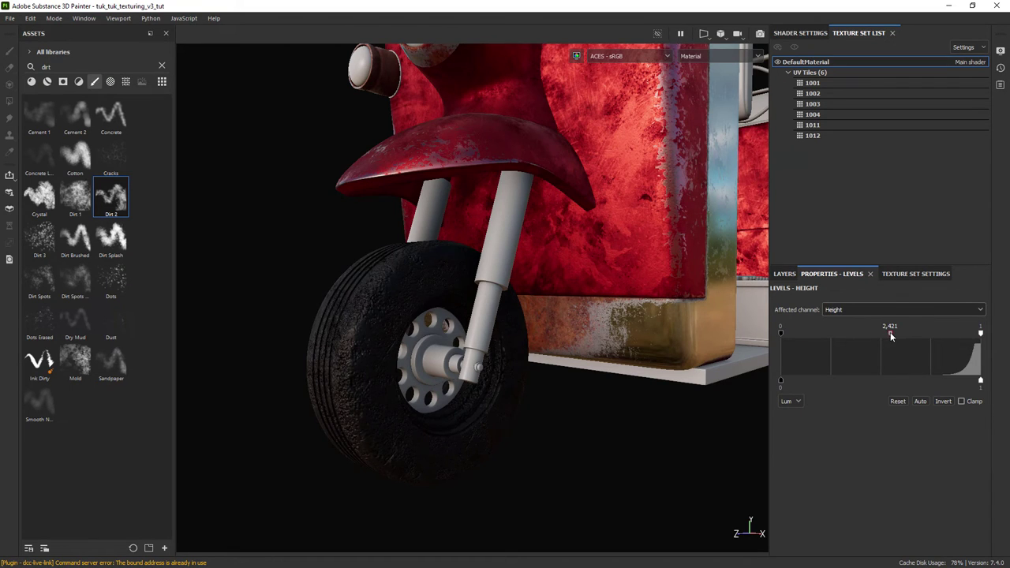
left_click(784, 274)
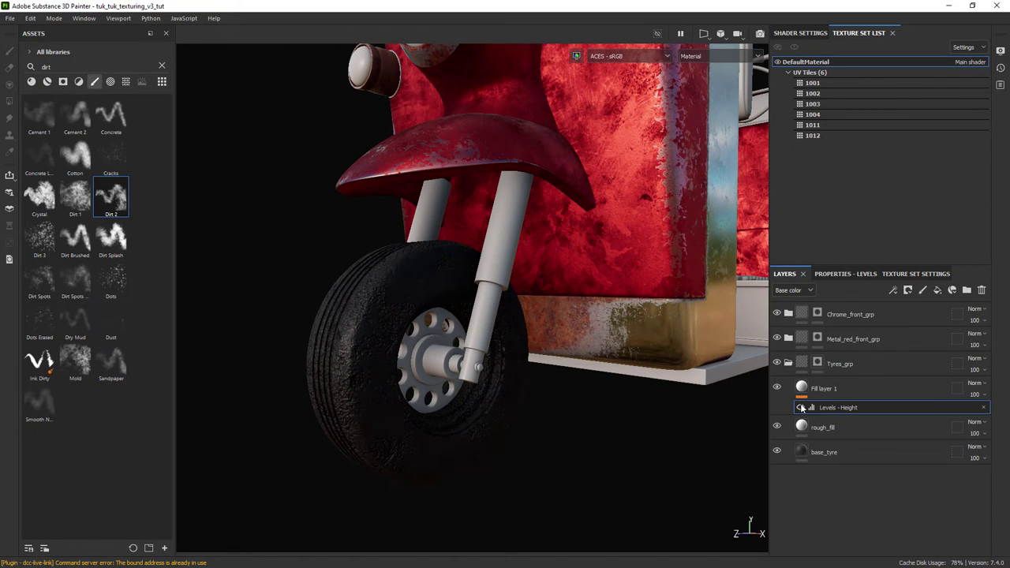
Step: Show the Height channel in the layer stack and lower the height layer's opacity to 18
left_click(837, 388)
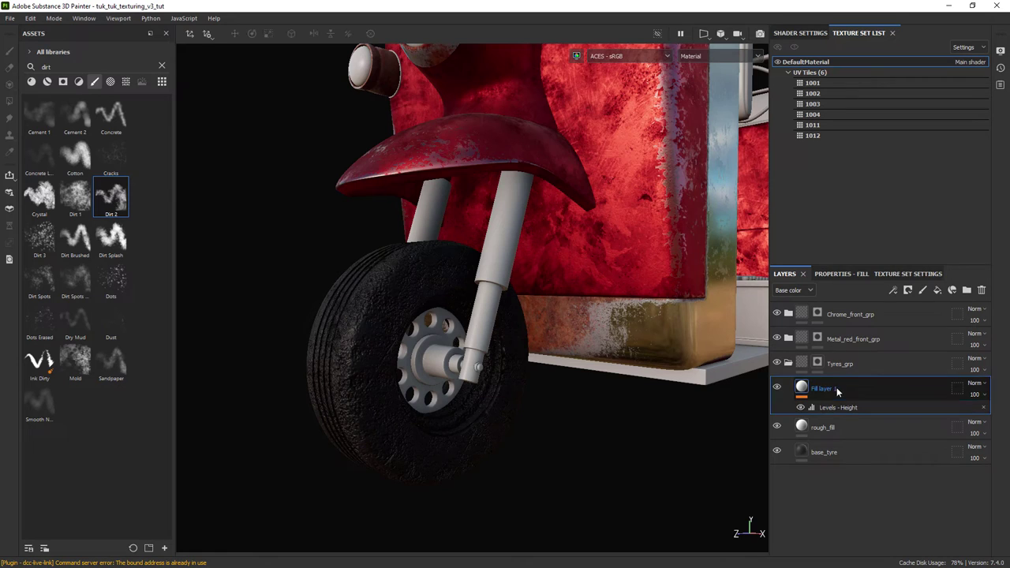
left_click(799, 292)
left_click(797, 315)
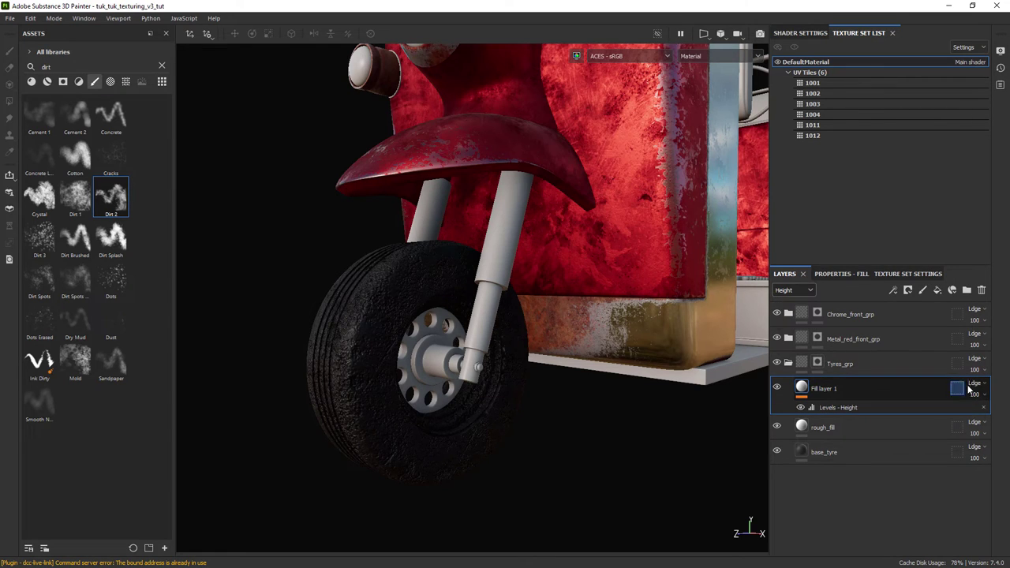
left_click_drag(1004, 416, 990, 417)
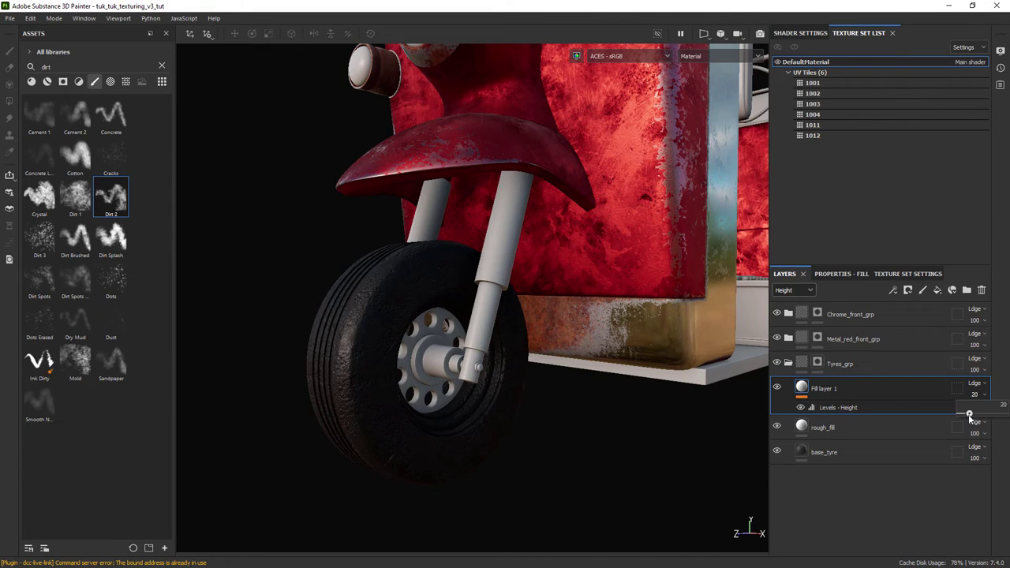
left_click_drag(968, 416, 970, 415)
Step: Rename the scratched height layer to height_fill
scroll(511, 422, "up", 2)
left_click_drag(511, 423, 500, 379, "alt")
scroll(500, 379, "down", 3)
middle_click_drag(500, 379, 491, 351, "alt")
left_click_drag(491, 350, 516, 385, "alt")
double_click(840, 392)
type("height_fill")
key("Return")
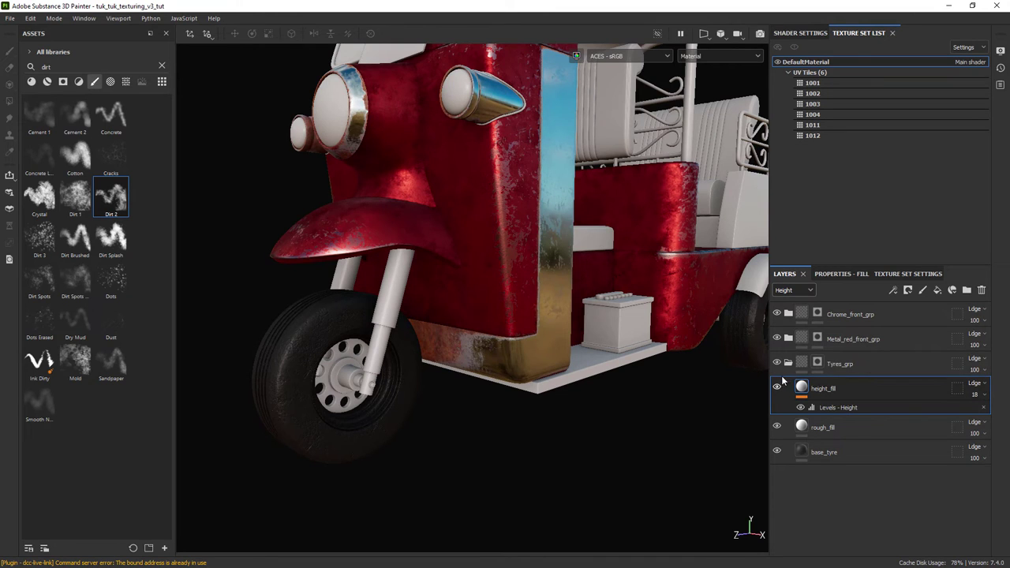
Step: Add a fill layer above height_fill with only the color and roughness channels active
left_click(938, 290)
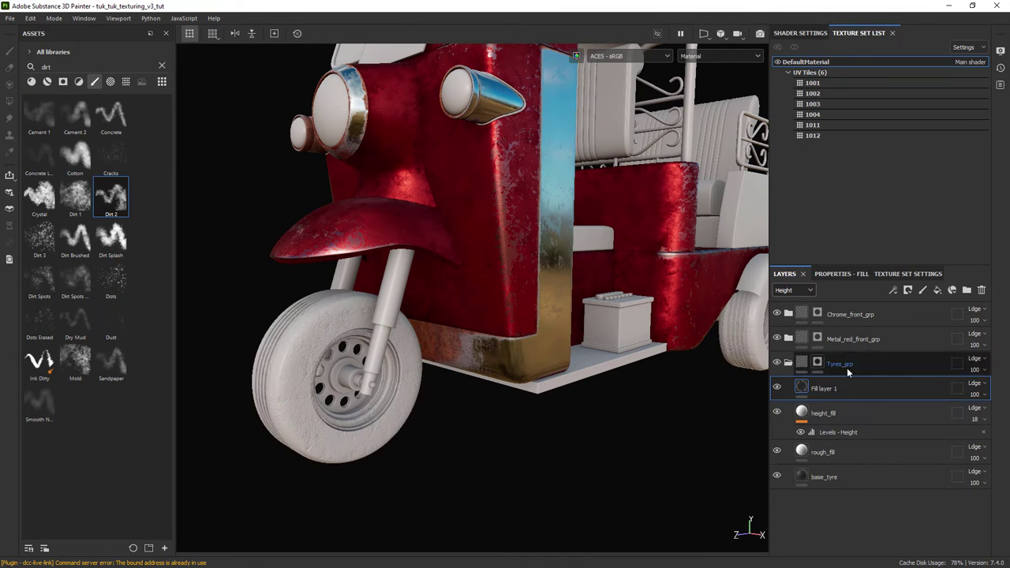
left_click(843, 276)
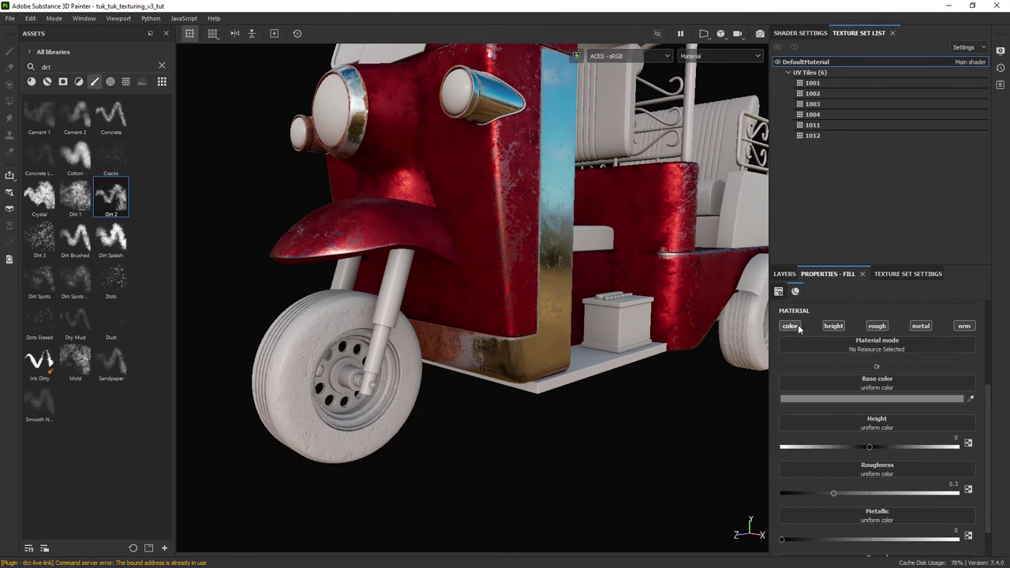
left_click(878, 327)
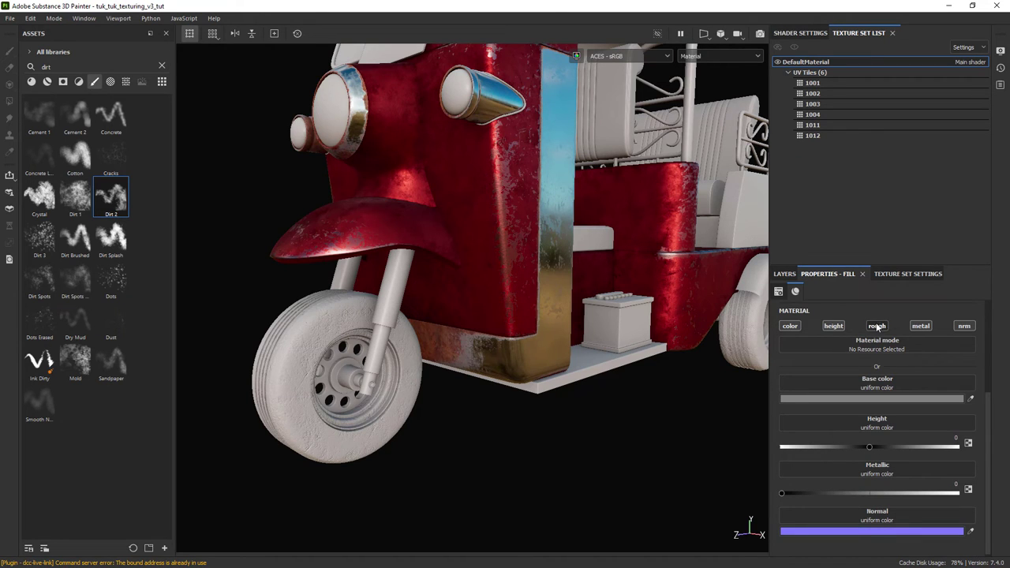
left_click(834, 326)
left_click(877, 326)
left_click(920, 326)
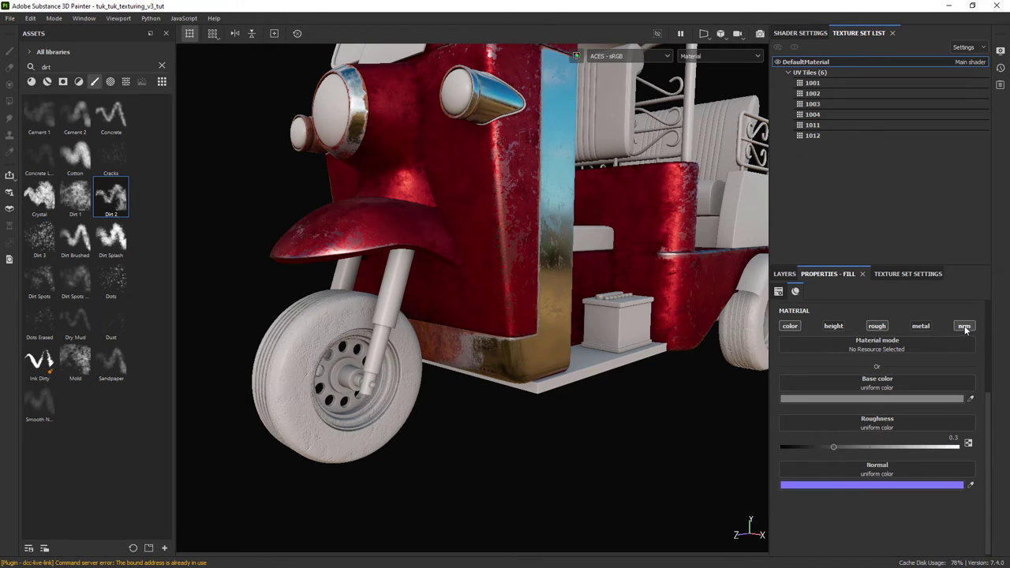
left_click(964, 326)
Step: Set the new layer's base color to the brown 4D4233 and its roughness to about 0.6
left_click(884, 398)
left_click(984, 389)
left_click(938, 393)
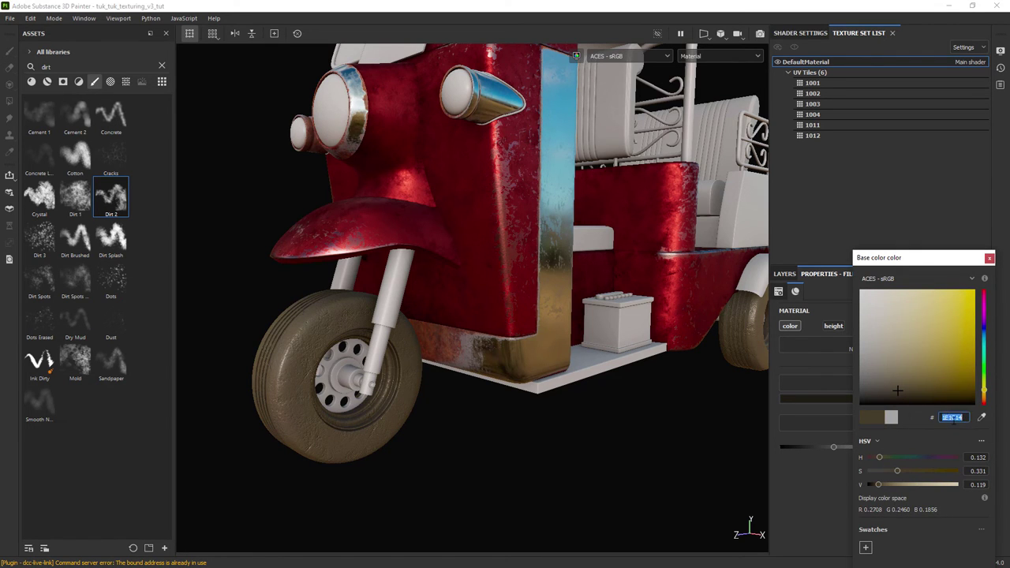
type("4d04")
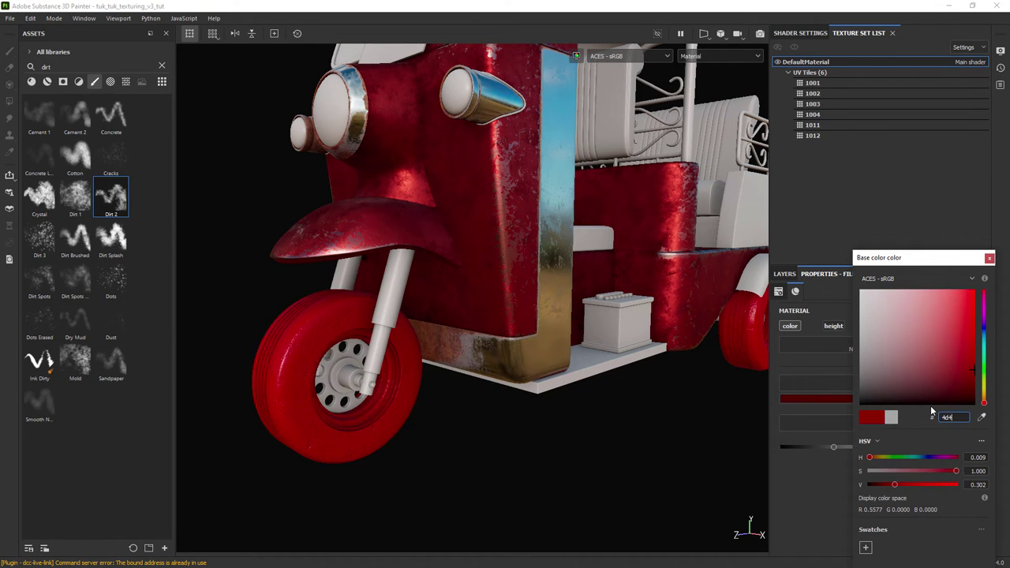
type("233")
left_click(990, 258)
left_click(897, 394)
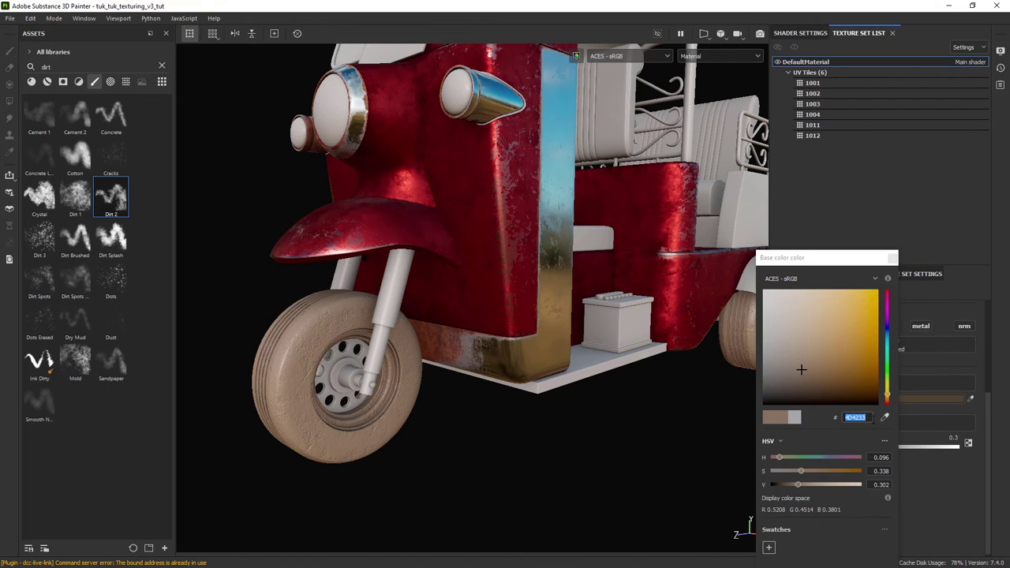
left_click(895, 448)
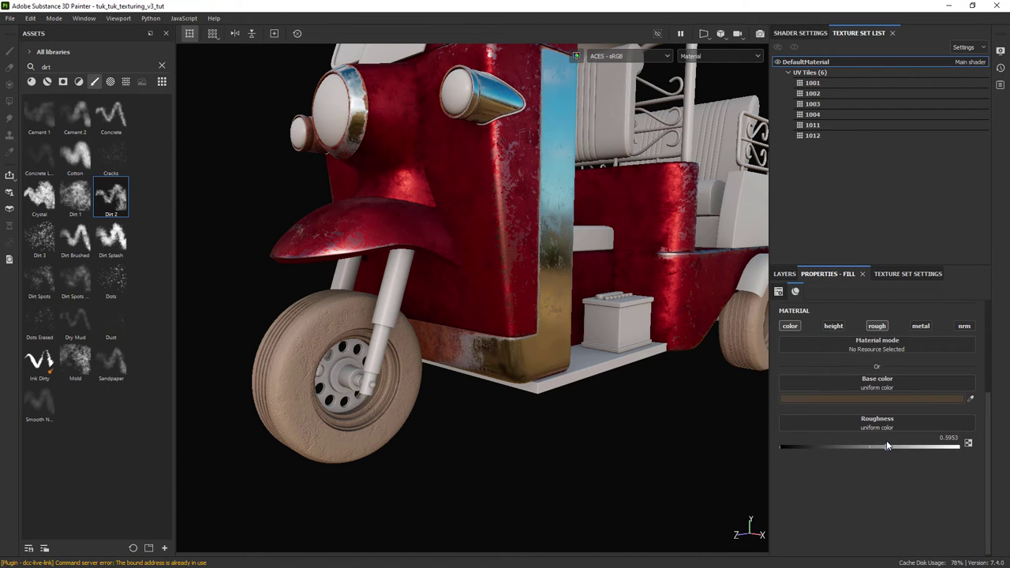
Step: Mask the new brown fill layer with the Soft Dirt smart mask
left_click(785, 274)
left_click(777, 389)
left_click(778, 388)
scroll(548, 307, "down", 1)
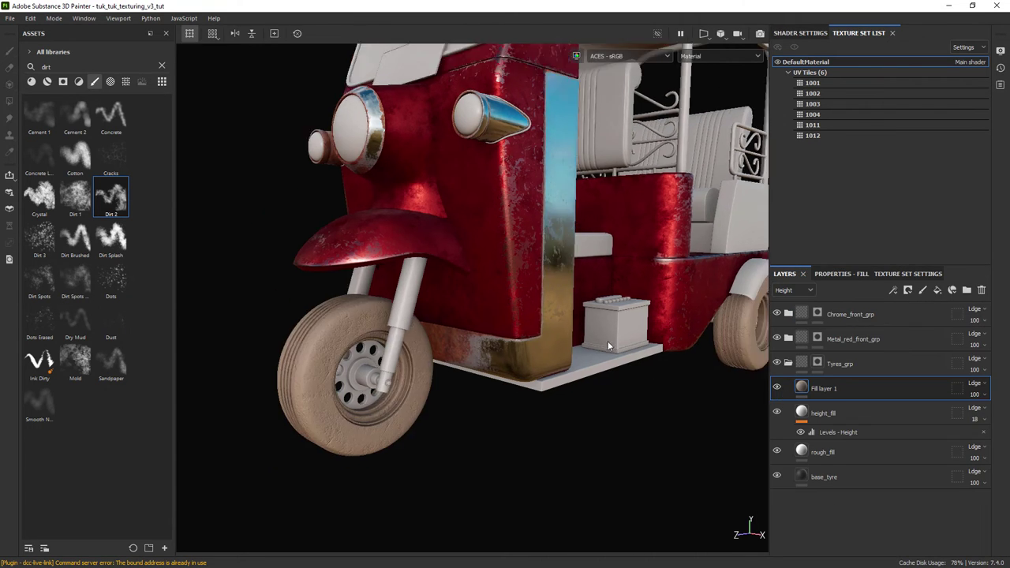
left_click(63, 82)
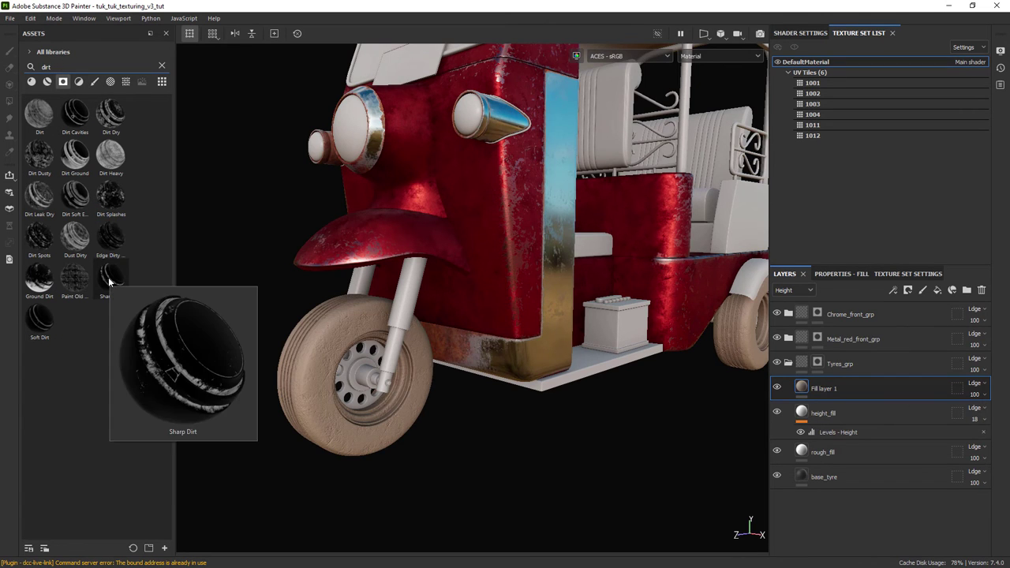
scroll(355, 340, "up", 3)
left_click_drag(355, 339, 450, 339, "alt")
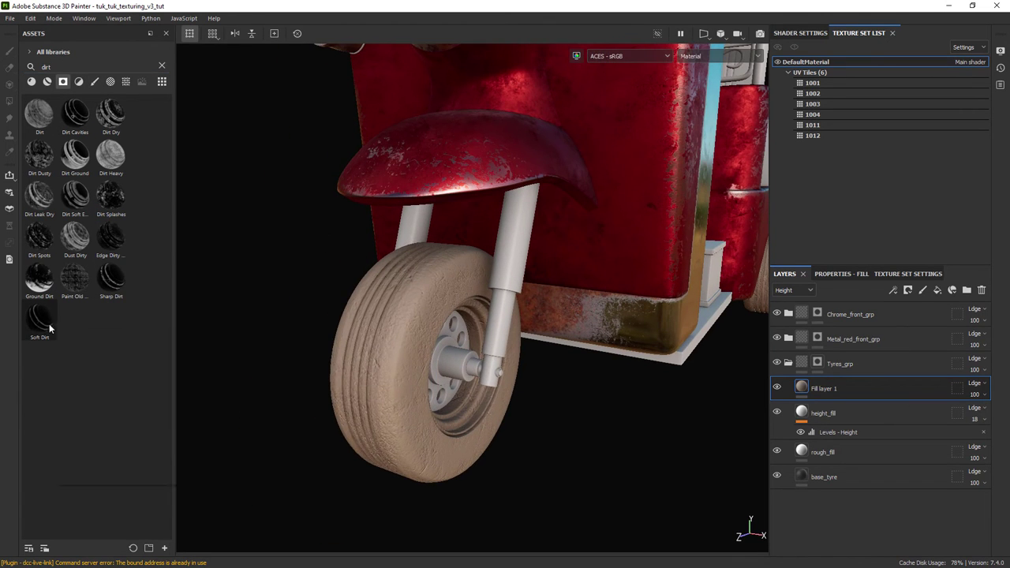
left_click_drag(47, 323, 837, 395)
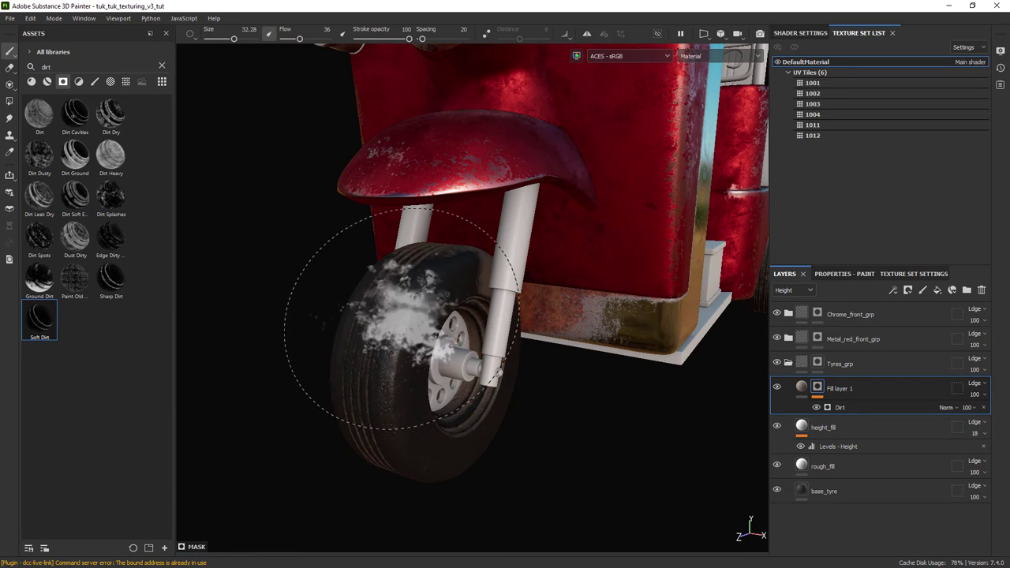
Step: Set the Dirt Level of the brown fill layer's Dirt mask generator to 0.34
mouse_move(406, 327)
left_mouse_down("alt")
mouse_move(525, 354)
mouse_move(454, 327)
left_mouse_up("alt")
right_click_drag(489, 331, 462, 331, "ctrl")
middle_click_drag(486, 338, 434, 337, "alt")
left_click_drag(433, 336, 466, 339, "alt")
right_click_drag(466, 339, 505, 343, "alt")
left_click(842, 408)
left_click(846, 275)
left_click_drag(990, 370, 990, 382)
left_click_drag(833, 366, 851, 367)
left_click_drag(735, 367, 523, 330, "alt")
right_click_drag(523, 330, 537, 286, "alt")
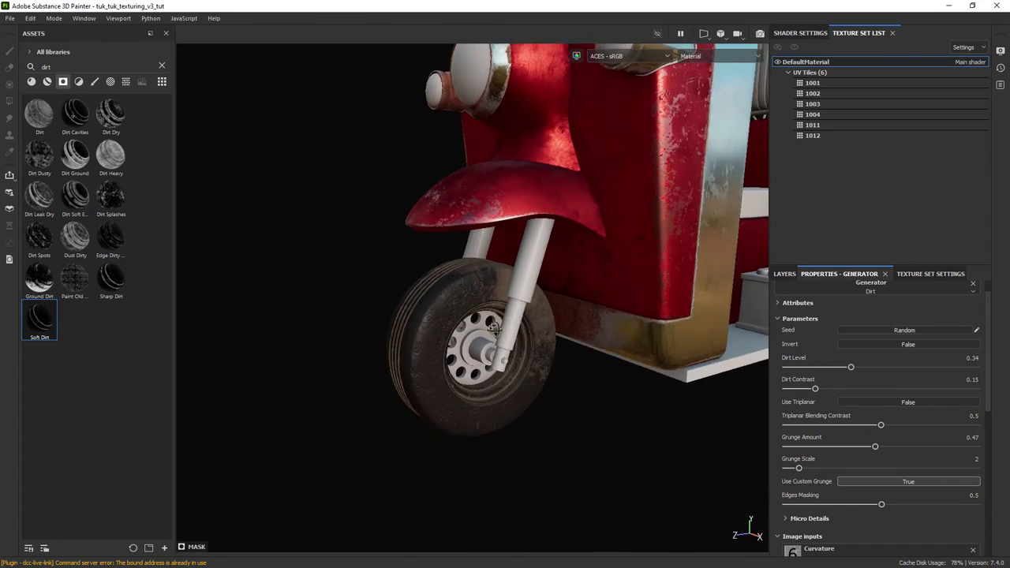
middle_click_drag(537, 286, 517, 319, "alt")
Step: Duplicate the brown dirt layer, naming the original Dirt_01 and the copy Dirt_02
left_click(785, 275)
right_click(853, 390)
left_click(897, 236)
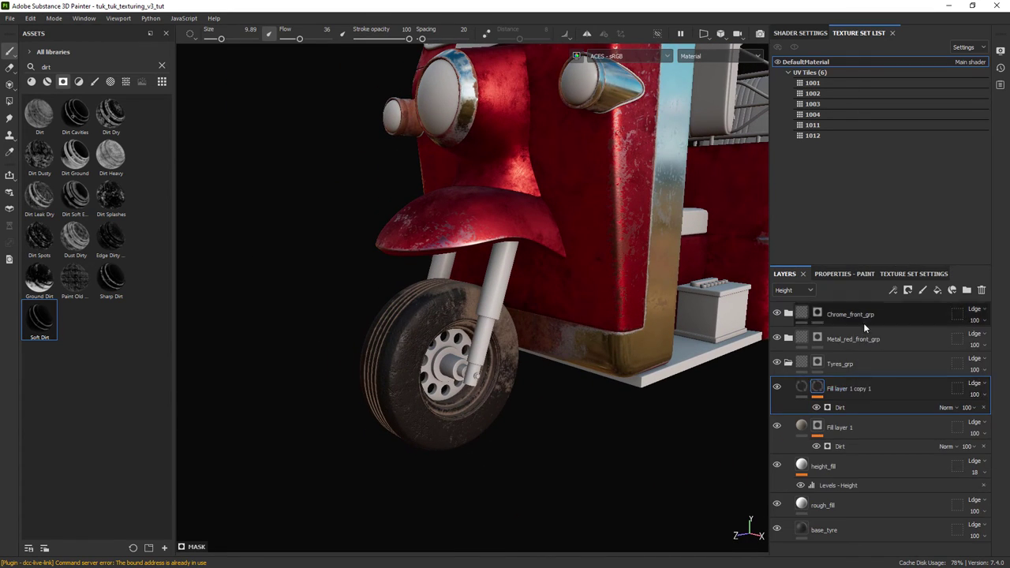
double_click(843, 427)
type("Dirt_01")
double_click(853, 389)
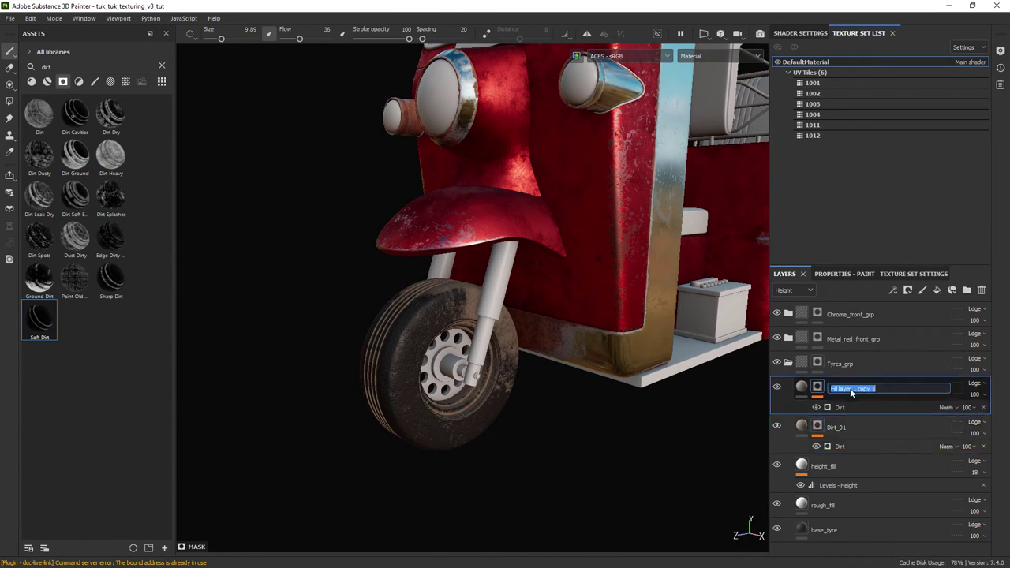
type("Dirt_02")
key("Return")
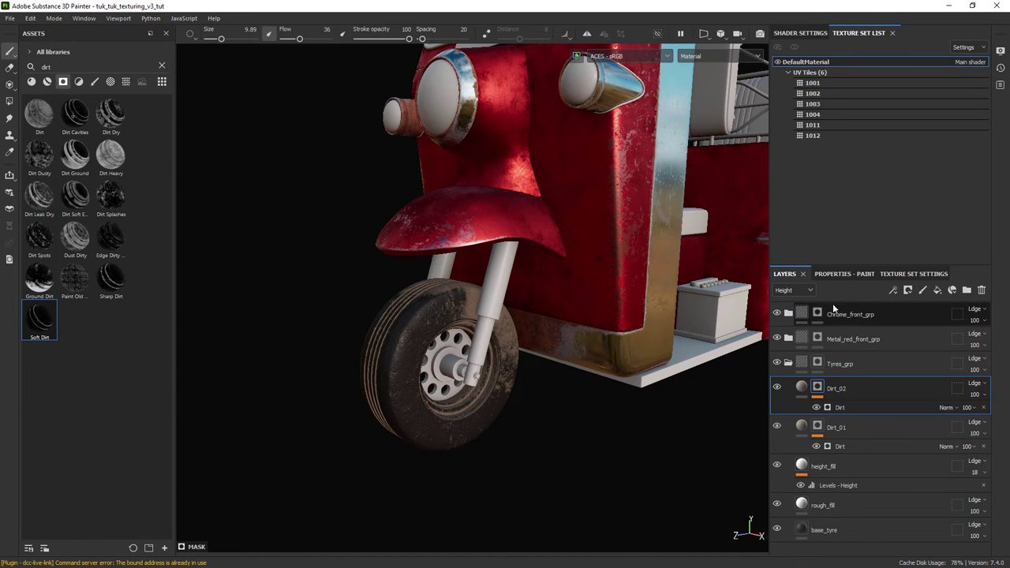
Step: Remove the mask from Dirt_02 and set its base color to the darker brown 2a241b
right_click(847, 389)
left_click(908, 125)
left_click(840, 274)
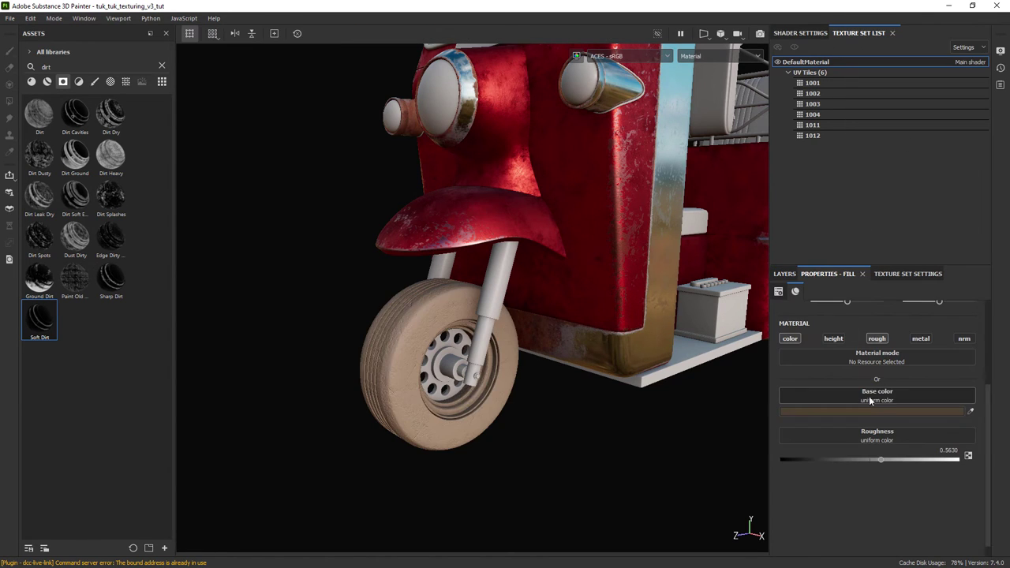
left_click(872, 411)
left_click(918, 384)
type("2a241b")
left_click(1001, 258)
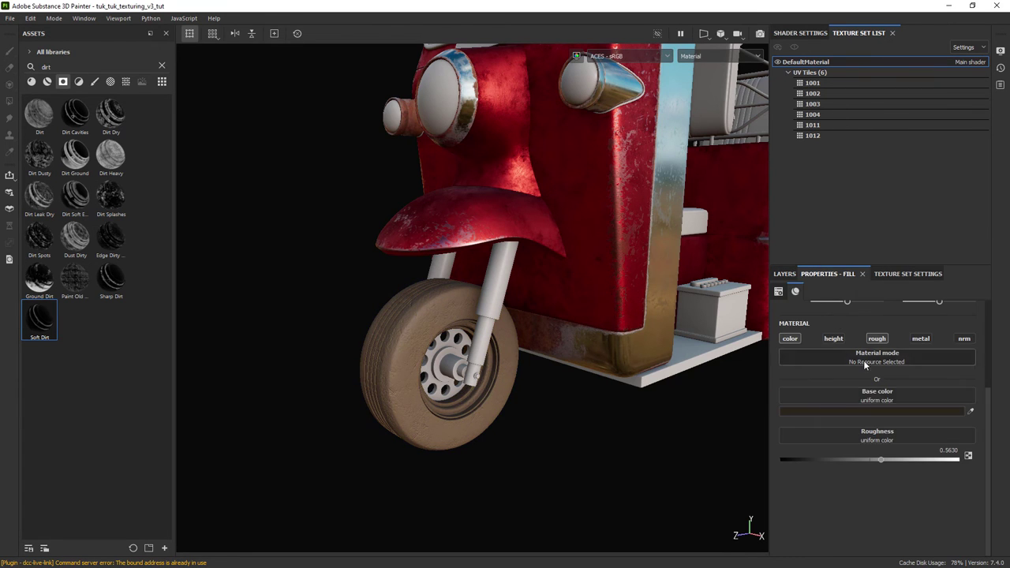
Step: Add a black mask to Dirt_02 and give it a Mask Editor generator
left_click(785, 274)
right_click(852, 388)
left_click(894, 18)
right_click_drag(540, 388, 554, 362, "alt")
right_click(842, 387)
left_click(861, 374)
left_click(846, 275)
left_click(864, 309)
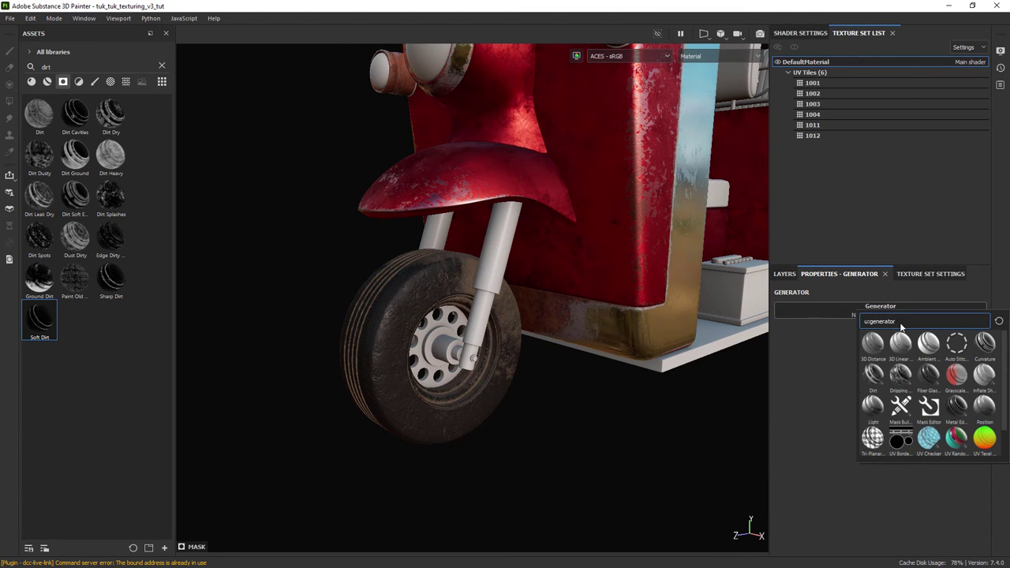
type("mask editor")
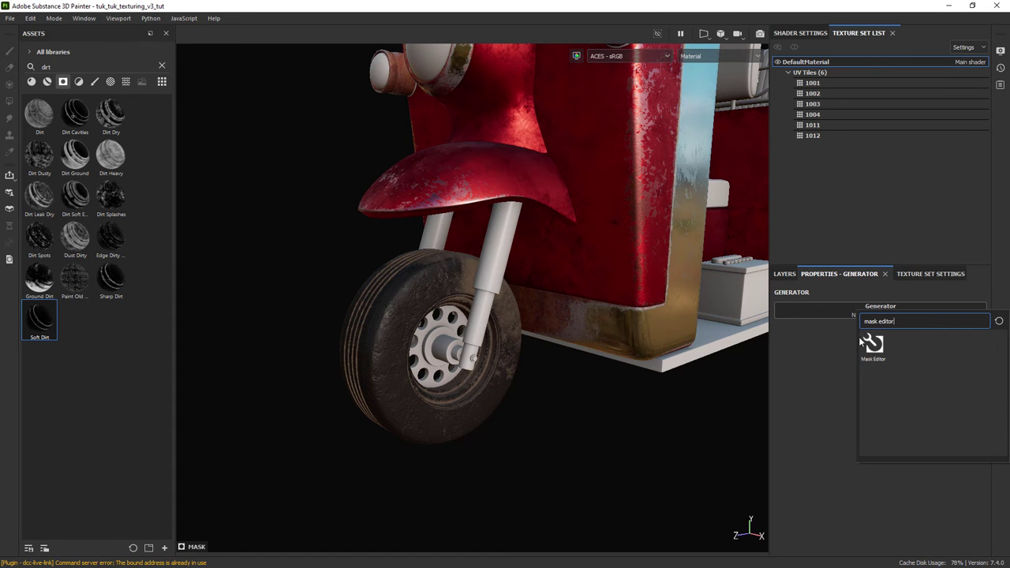
left_click(866, 343)
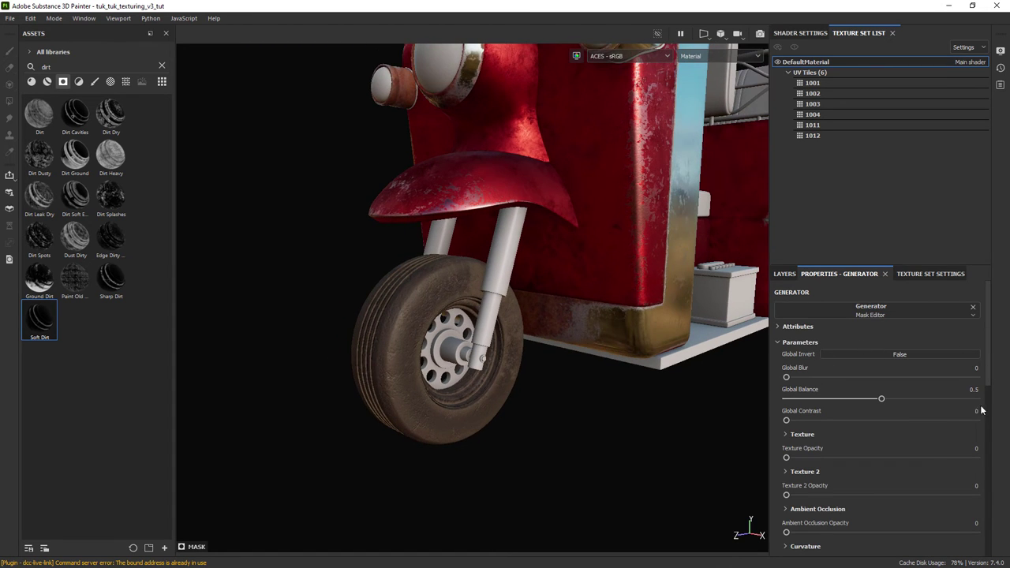
Step: Assign Grunge Concrete Old as the Mask Editor's primary texture with a Texture Opacity of 1
scroll(983, 427, "down", 10)
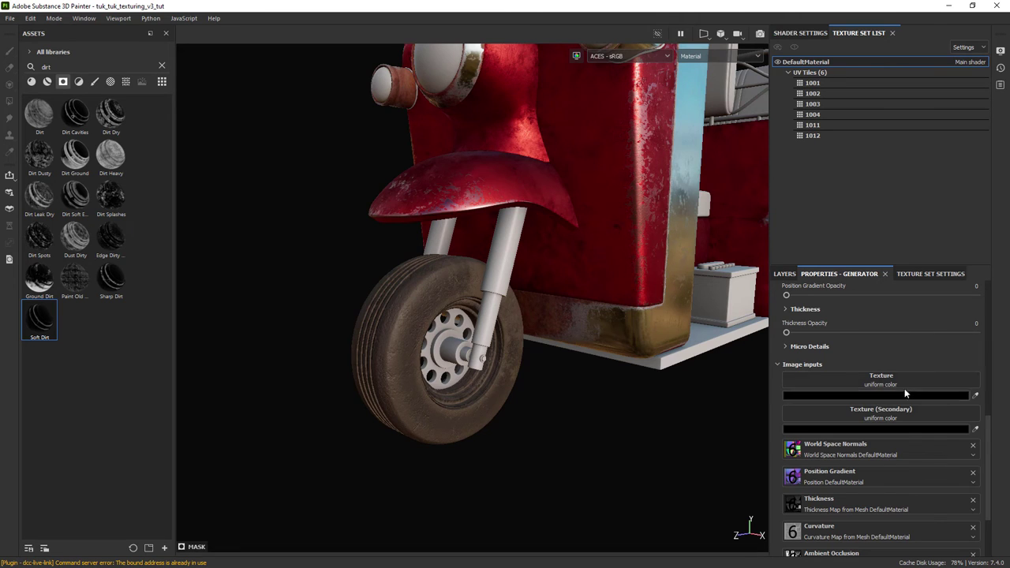
left_click(904, 385)
type("grunge concre")
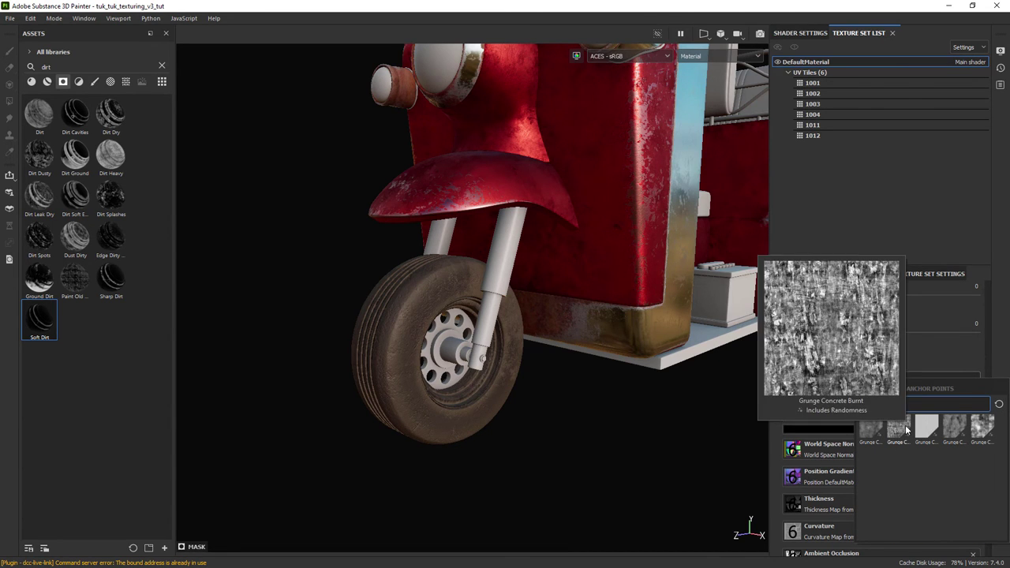
mouse_move(979, 426)
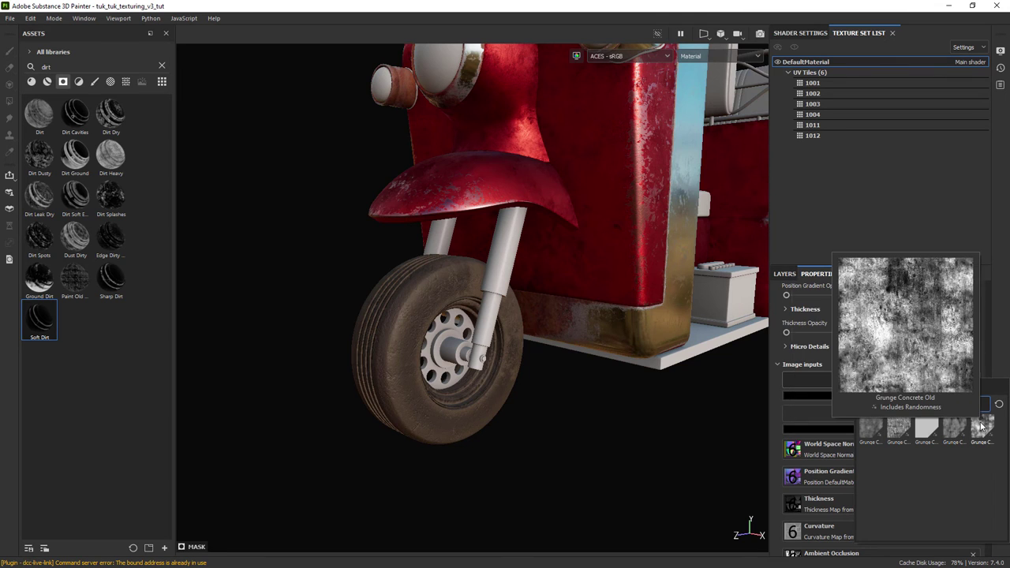
left_click(983, 429)
left_click_drag(986, 423, 983, 328)
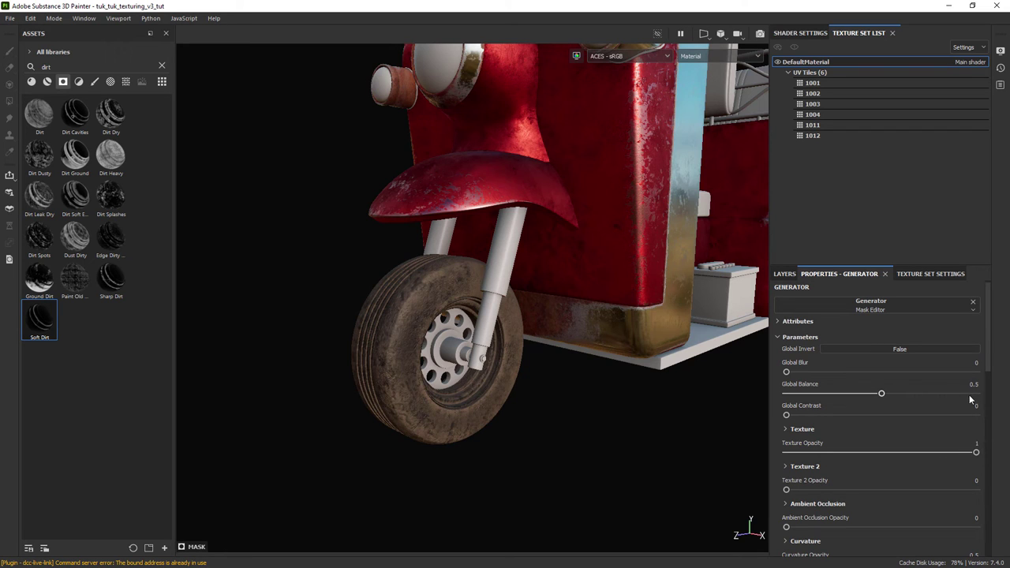
Step: Set the Mask Editor's Global Balance to 0.32 and Global Contrast to 0.24, and save the project
scroll(965, 395, "up", 1)
left_click_drag(881, 399, 847, 401)
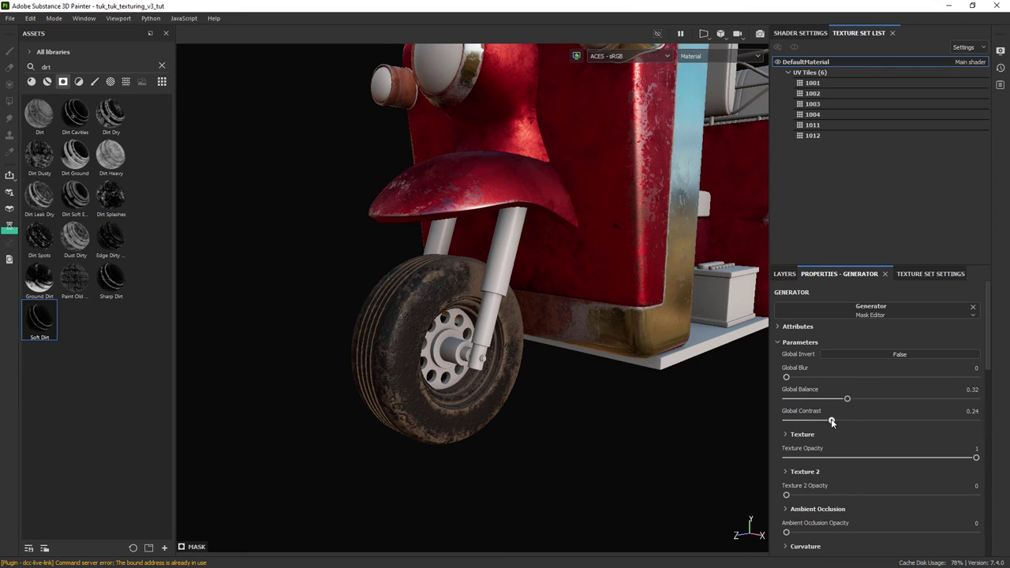
key("ctrl+s")
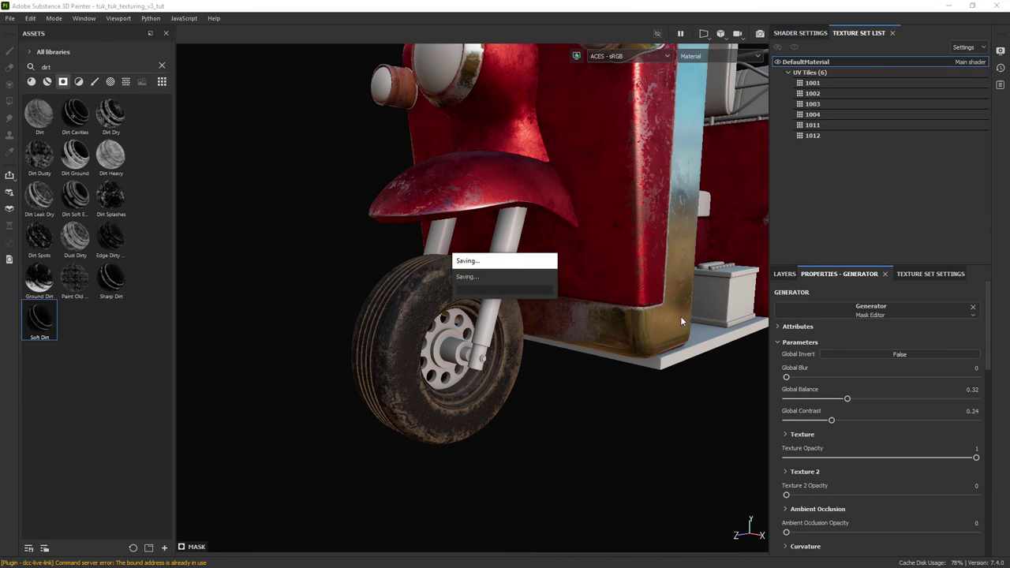
Step: Show the Base color channel in the layer stack and lower Dirt_02's opacity to 85
left_click(785, 274)
left_click(835, 389)
left_click(795, 291)
left_click(807, 306)
left_click(984, 395)
left_click_drag(1005, 413, 999, 415)
Step: Compare the tyres with Dirt_02 hidden and shown, checking the tuk-tuk from several angles
left_click(778, 387)
left_click(777, 387)
left_click(778, 388)
left_click(778, 388)
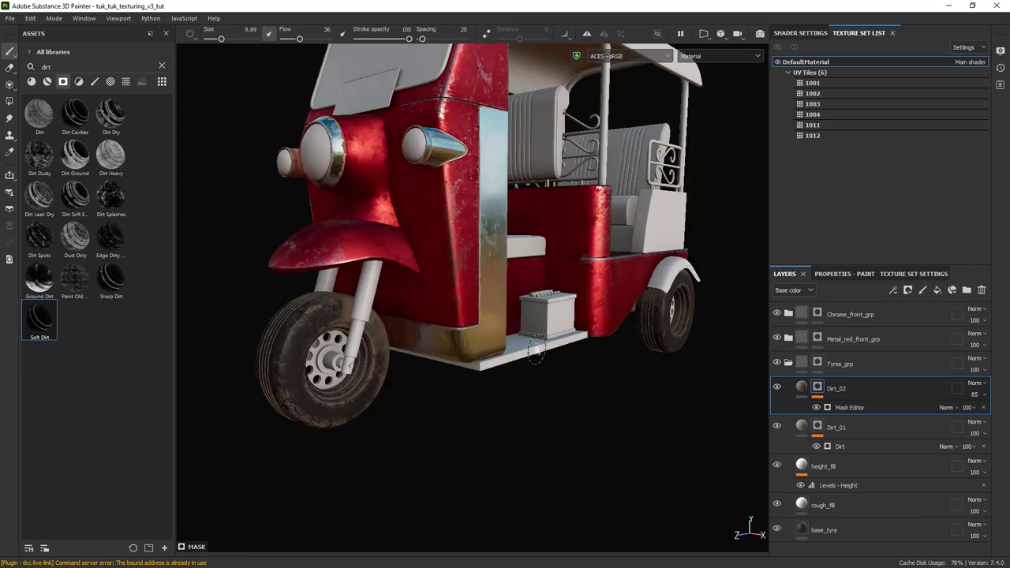
left_click_drag(537, 349, 569, 371, "alt")
left_click_drag(521, 349, 485, 348, "alt")
left_click(779, 387)
left_click(779, 388)
left_click_drag(544, 300, 537, 332, "alt")
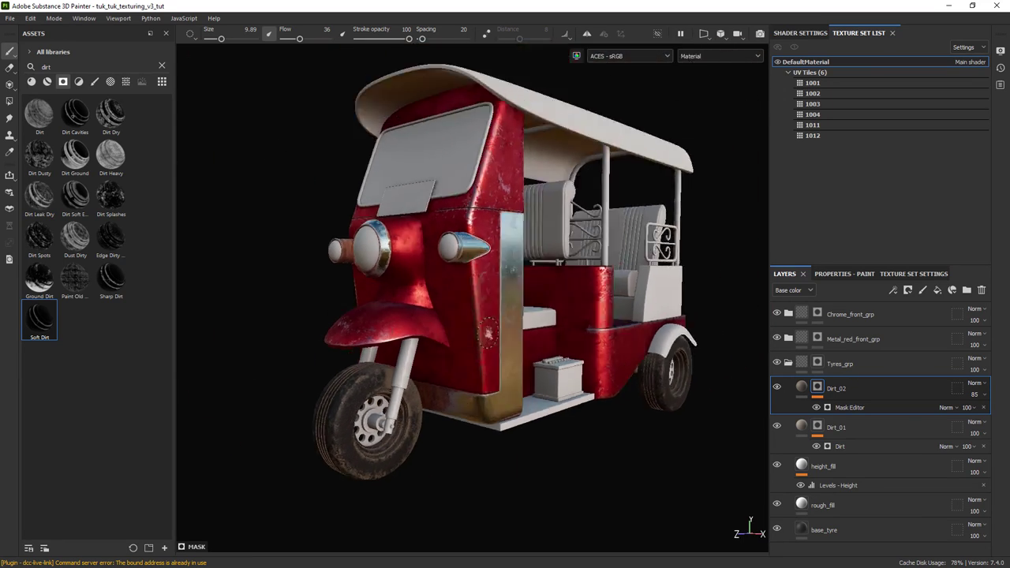
right_click_drag(576, 329, 552, 329, "alt")
Step: Save the project and export the textures as 4096 exr files with the Arnold (AiStandard)_tut template
key("ctrl+s")
left_click_drag(482, 315, 334, 342, "alt")
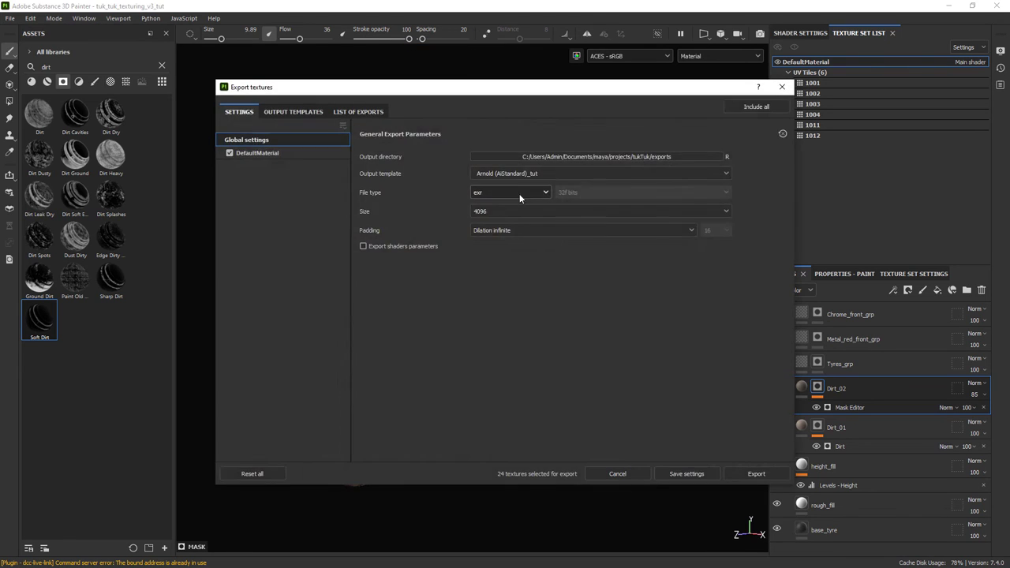
left_click_drag(409, 221, 357, 221)
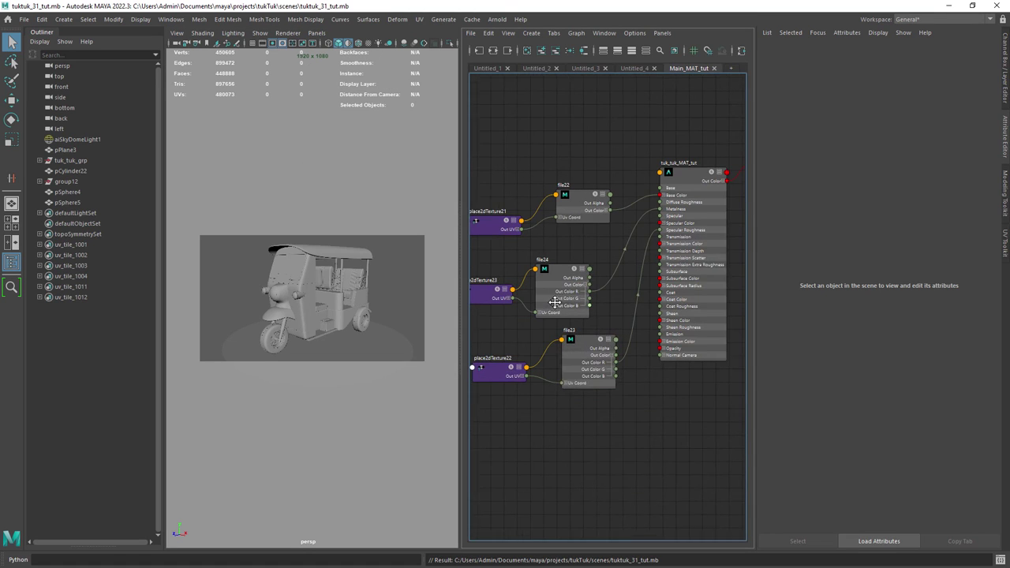
Step: Switch to Maya and add a file texture node below the existing ones in the Main_MAT_tut graph, with Filter Type Off
double_click(558, 182)
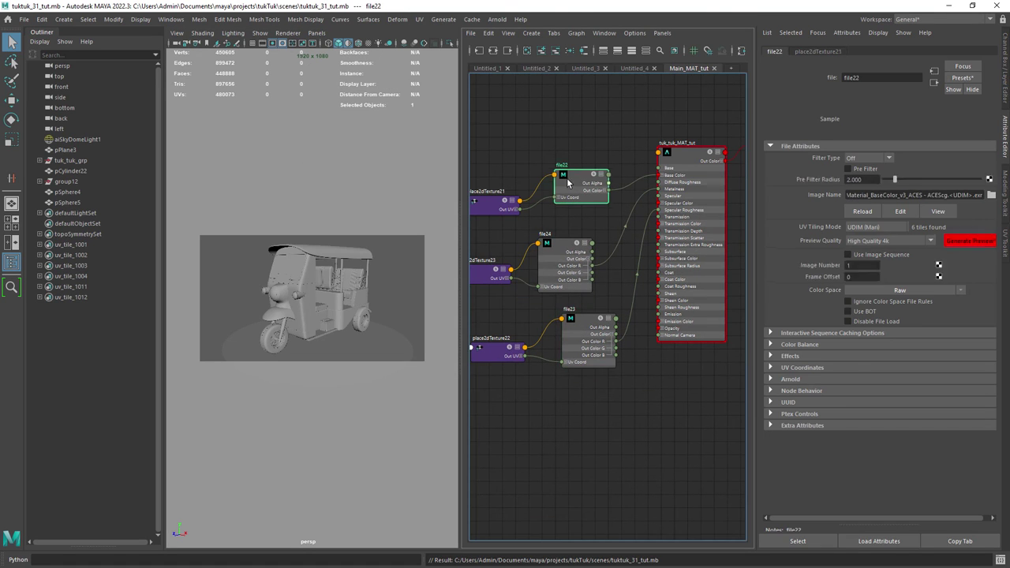
left_click(569, 408)
key("Tab")
type("file")
left_click(602, 441)
left_click(867, 158)
Step: Load the exported DefaultMaterial_Height_v3.1001.exr into the new file node and set its UV Tiling Mode to UDIM (Mari)
left_click(985, 195)
double_click(173, 292)
left_click_drag(372, 217, 376, 321)
left_click(300, 372)
left_click(288, 391)
left_click(281, 375)
left_click(571, 447)
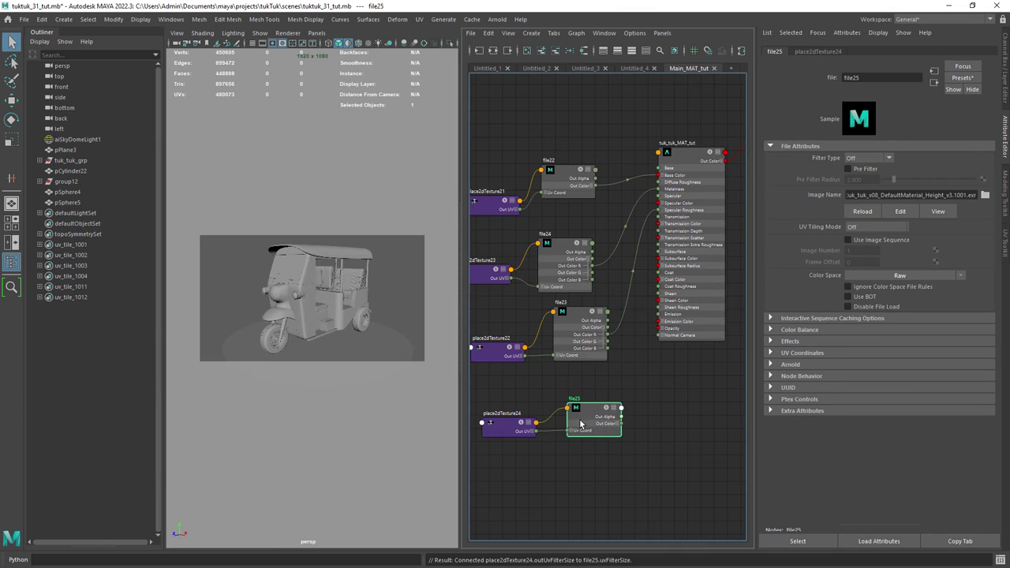
left_click(877, 227)
left_click_drag(581, 422, 660, 335)
left_click(879, 270)
Step: Add a bump2d node beside the height file node, arrange the nodes around it, and save the scene
left_click(645, 390)
key("Tab")
type("bump")
left_click(674, 427)
left_click_drag(643, 392, 651, 396)
left_click_drag(505, 425, 483, 426)
left_click_drag(580, 406, 560, 405)
left_click_drag(645, 394, 626, 388)
key("ctrl+s")
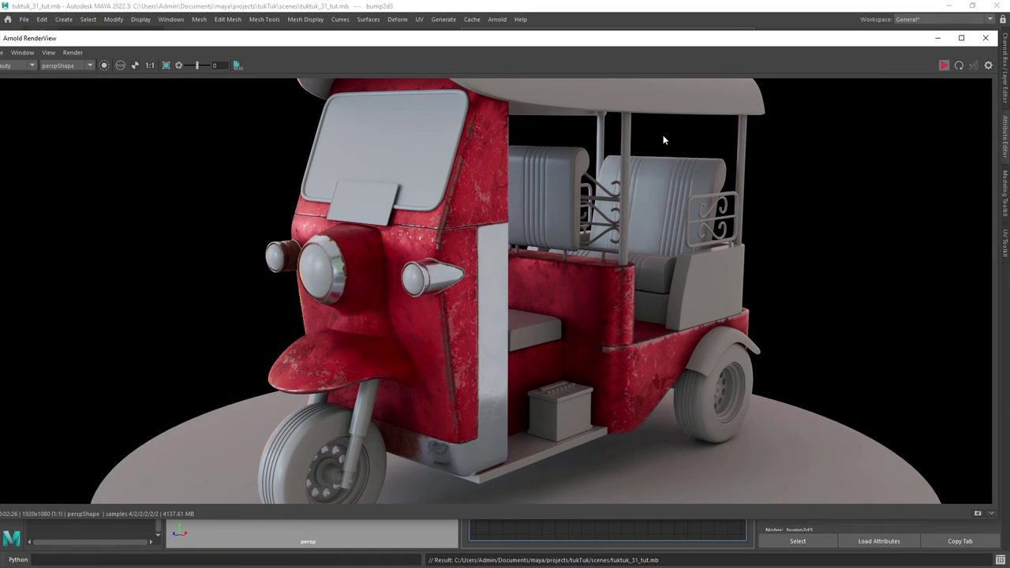
Step: Render the tuk-tuk in the Arnold RenderView and limit the render region to the front tyre
left_click(944, 65)
middle_click_drag(281, 436, 287, 349)
left_click(200, 65)
left_click_drag(239, 302, 422, 476)
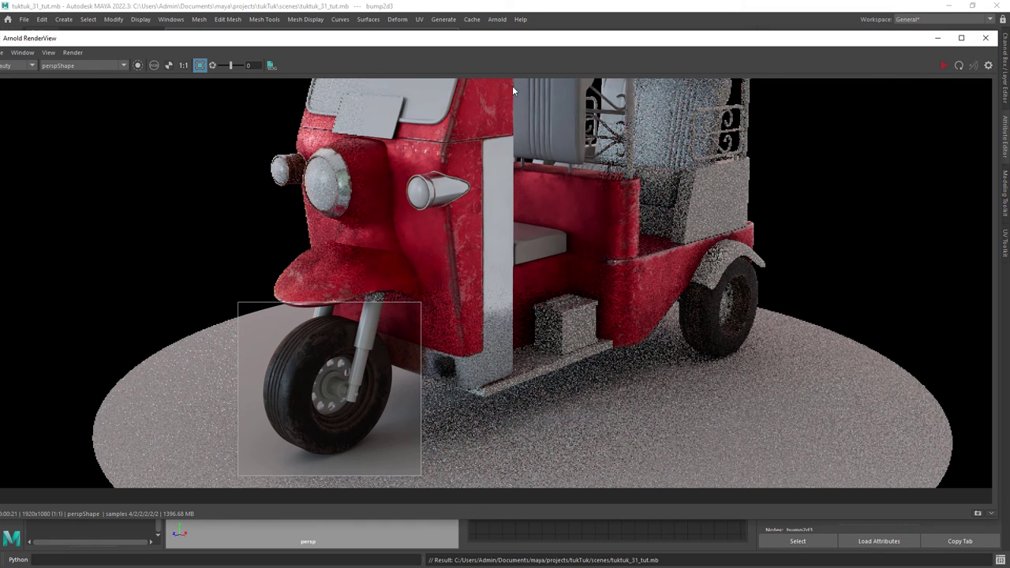
Step: Add N to the active AOVs in the Arnold render settings
left_click(173, 24)
mouse_move(258, 107)
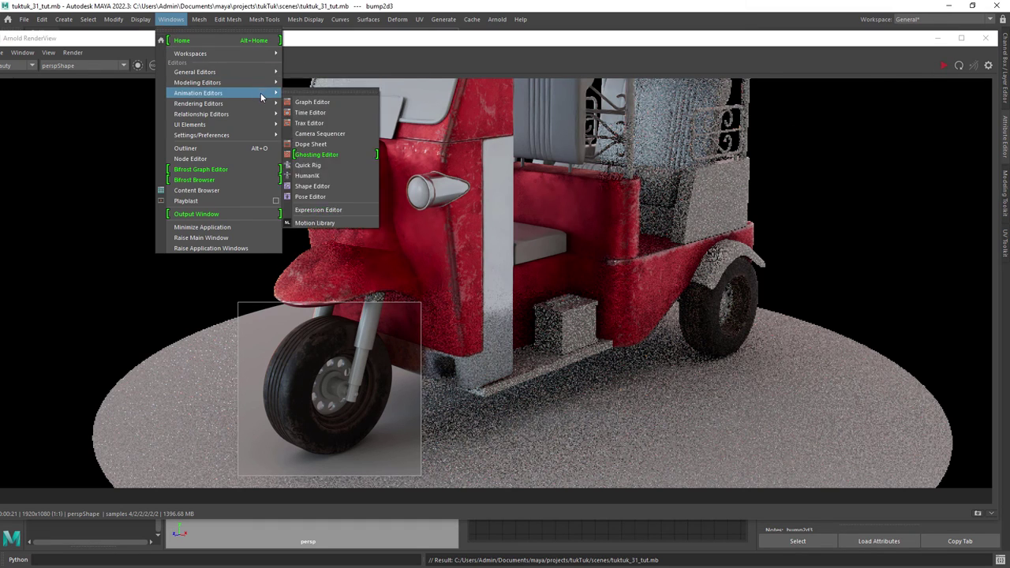
left_click(316, 123)
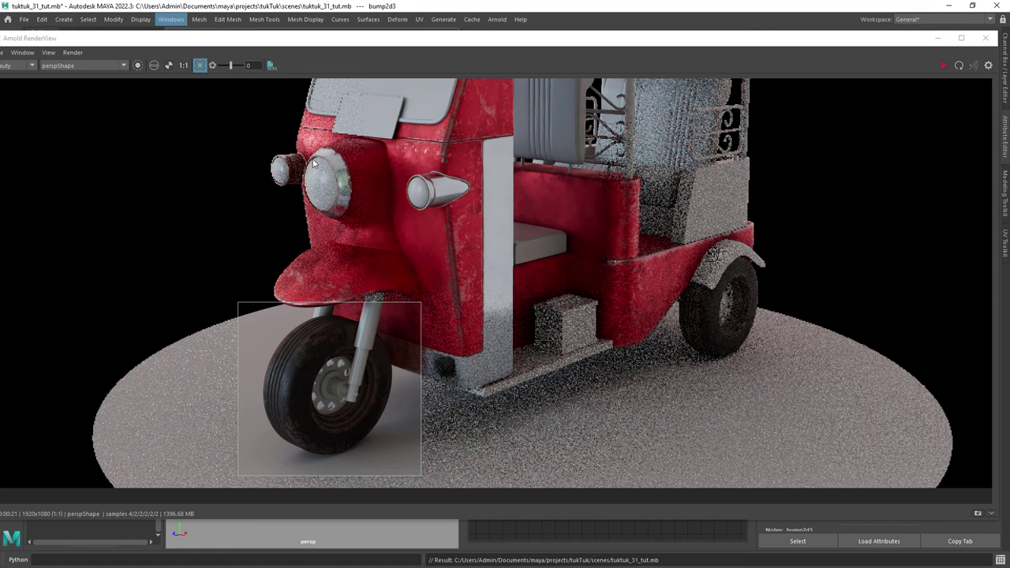
left_click_drag(154, 133, 225, 105)
left_click(259, 159)
double_click(146, 243)
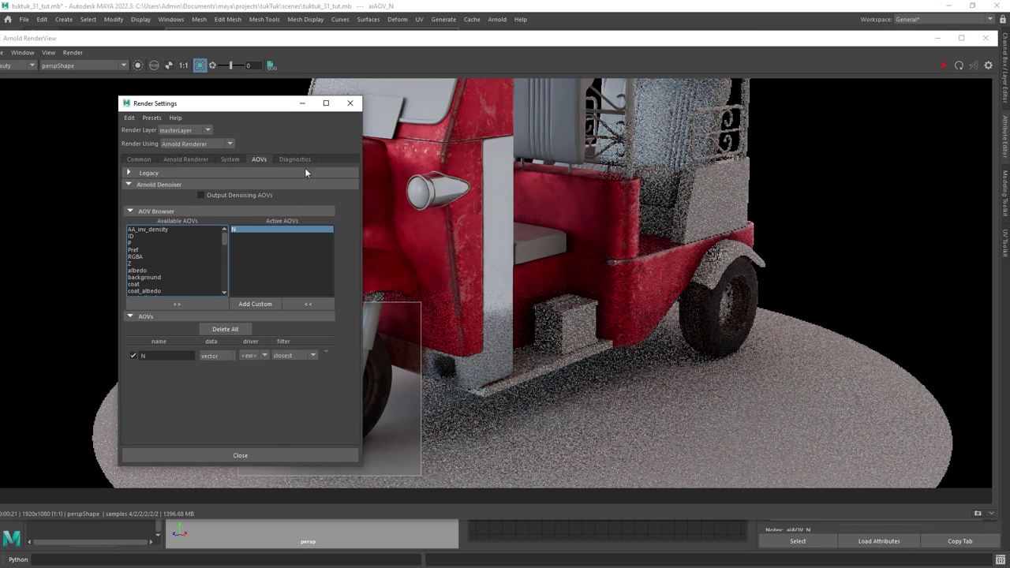
left_click(351, 104)
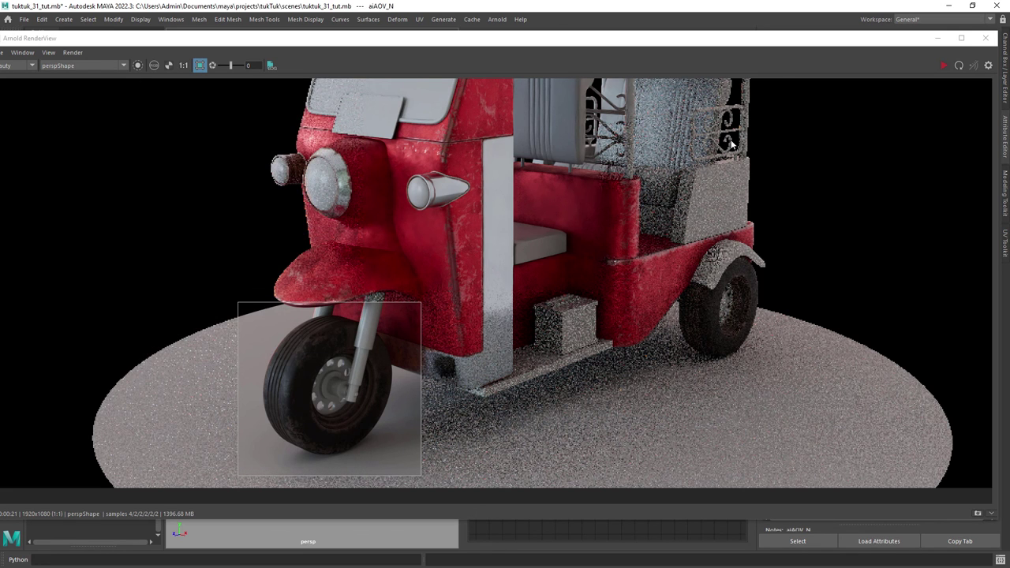
Step: Re-render a region around the front tyre, inspect the N AOV, and return to the Beauty view
left_click(945, 66)
left_click_drag(238, 288, 427, 452)
left_click_drag(39, 38, 70, 36)
left_click(49, 64)
left_click(51, 84)
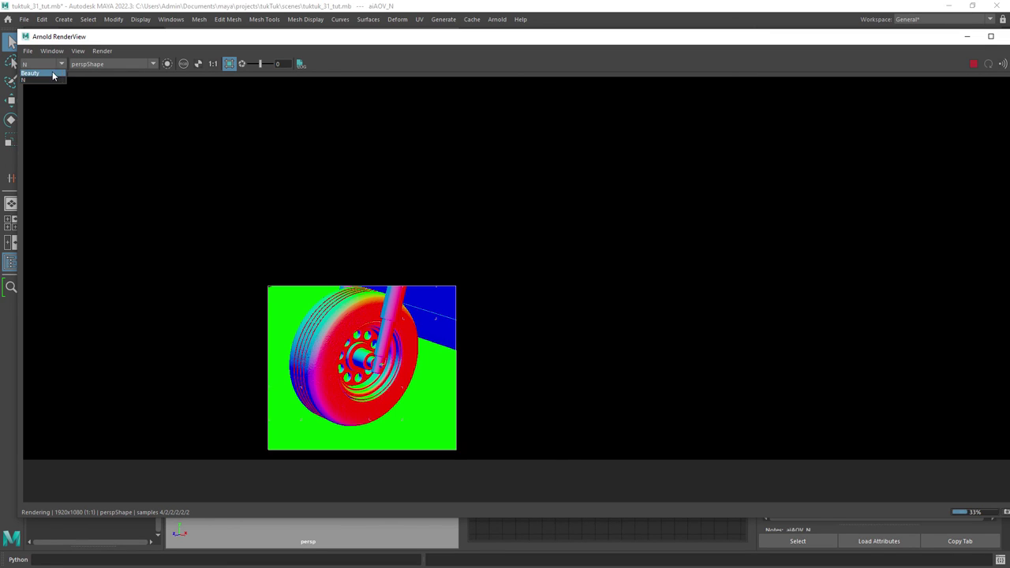
left_click(52, 73)
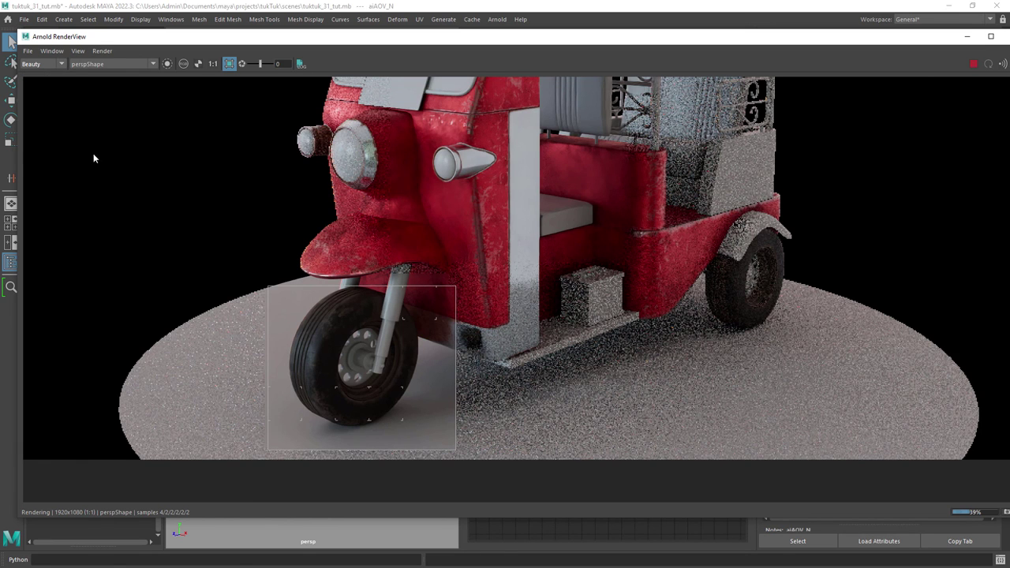